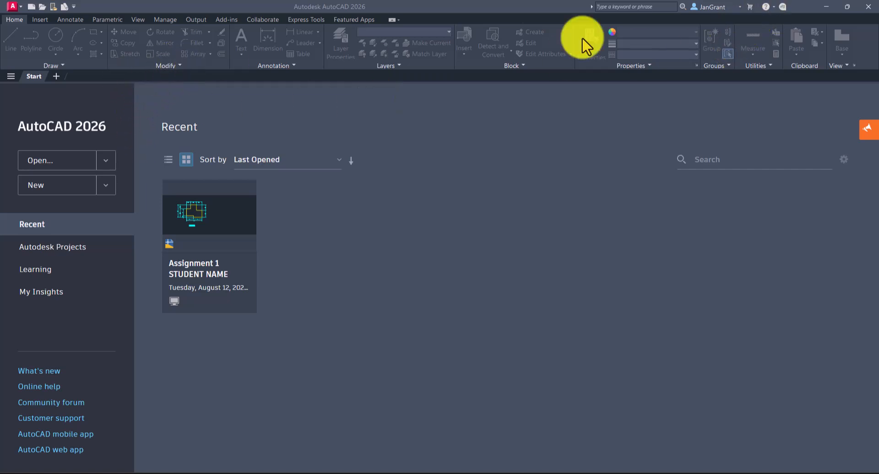
Create a new drawing and save it as Assignment 1 in the VIDEOS folder.
left_click(53, 191)
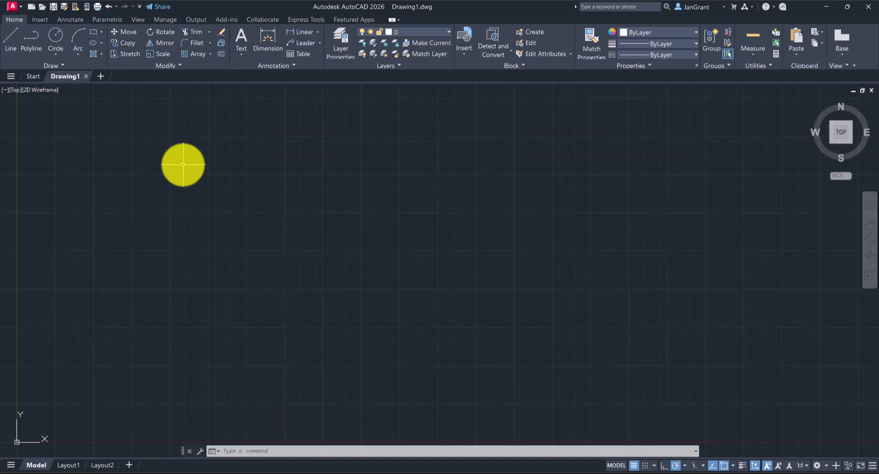
left_click(14, 6)
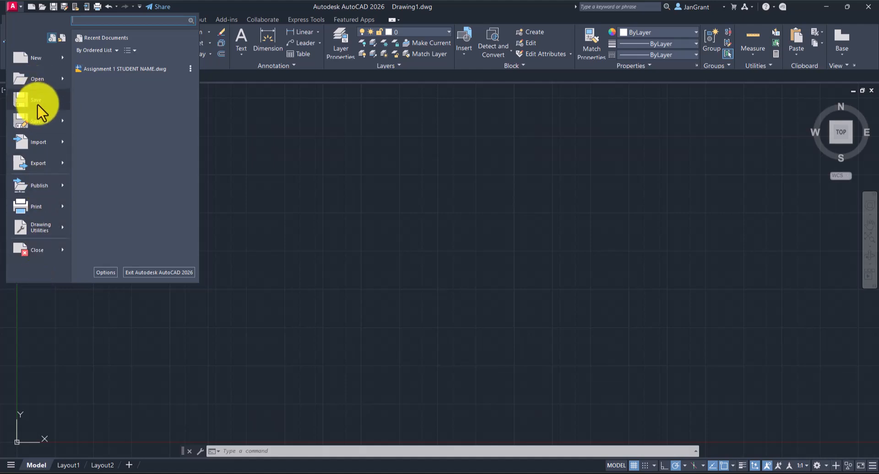
mouse_move(45, 126)
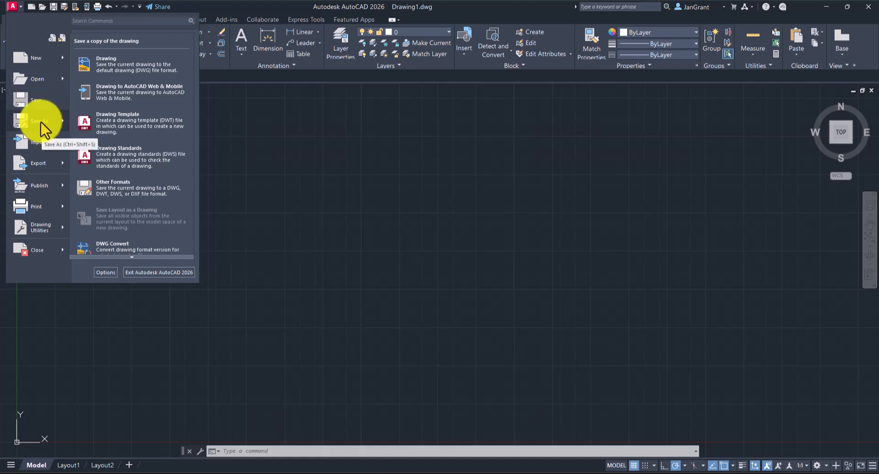
left_click(42, 102)
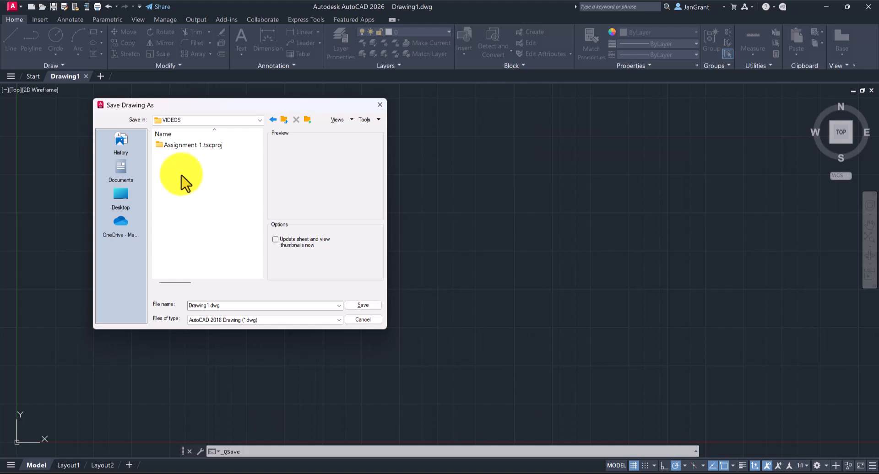
left_click(258, 121)
left_click(257, 121)
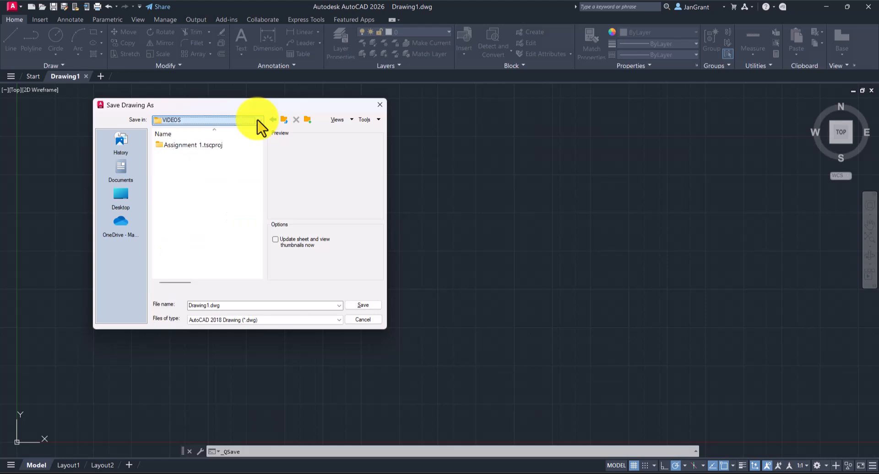
left_click(230, 305)
type("Assig")
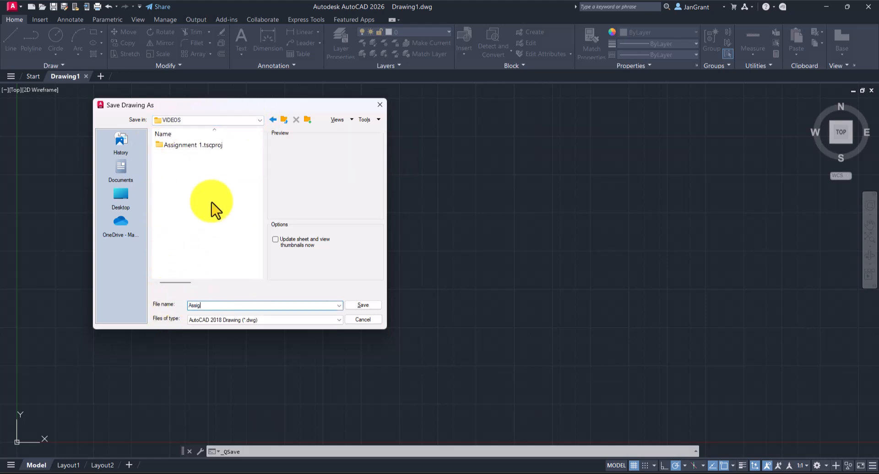
type("nment 1")
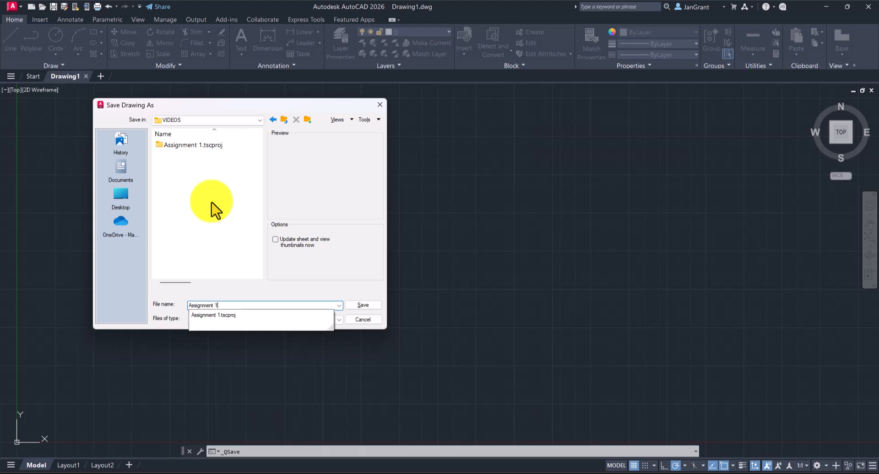
left_click(272, 285)
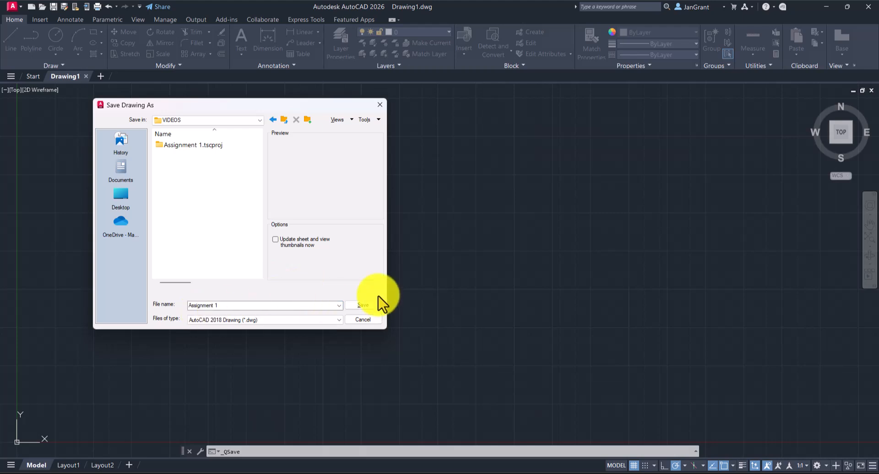
left_click(369, 307)
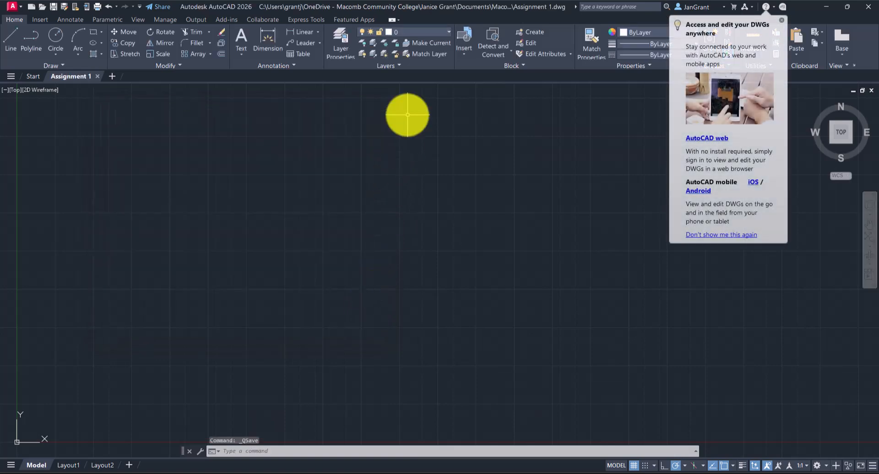
left_click(781, 20)
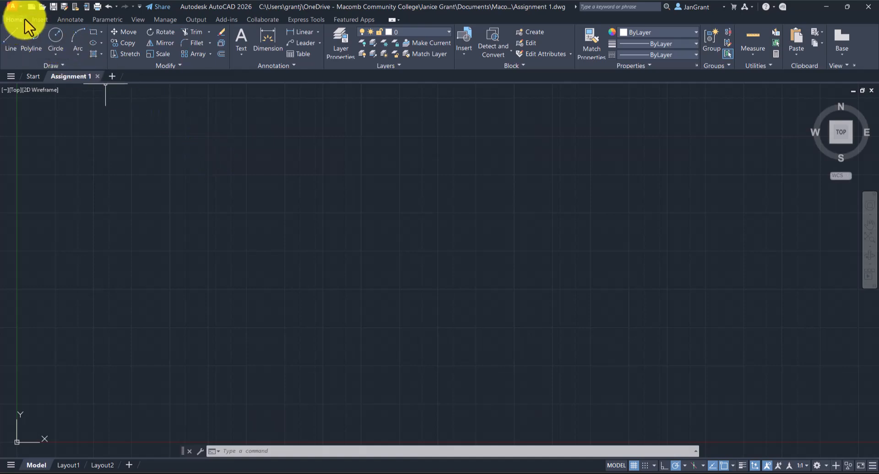
left_click(39, 19)
left_click(70, 19)
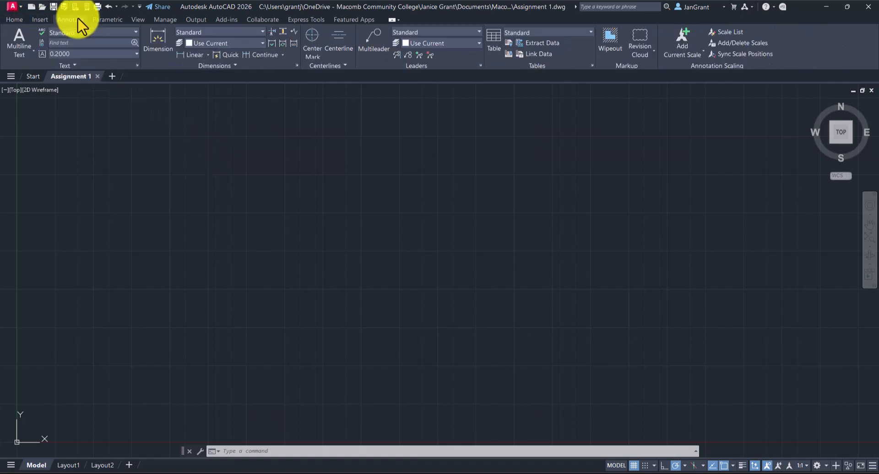
left_click(14, 19)
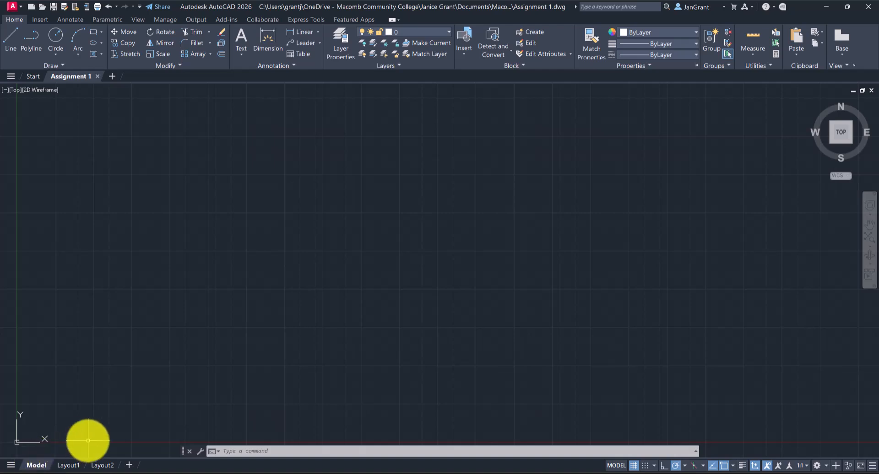
View the Layout1 sheet, return to model space, and switch the drawing grid off and on again.
left_click(68, 465)
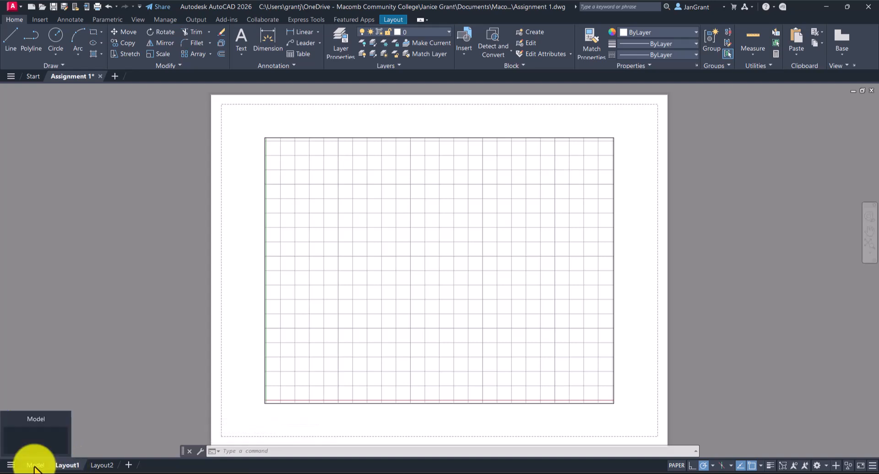
left_click(35, 466)
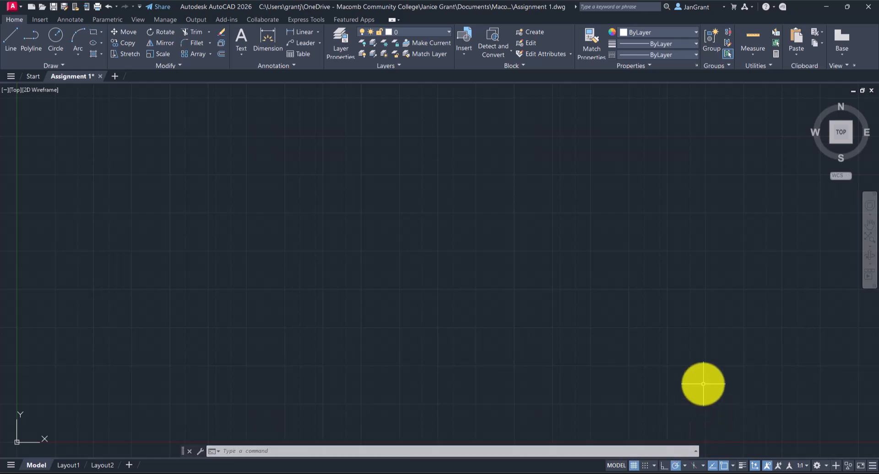
left_click(634, 466)
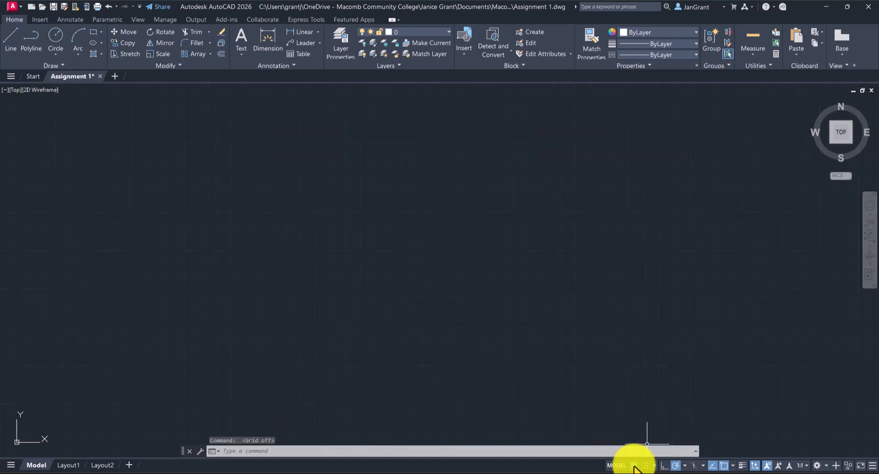
left_click(634, 466)
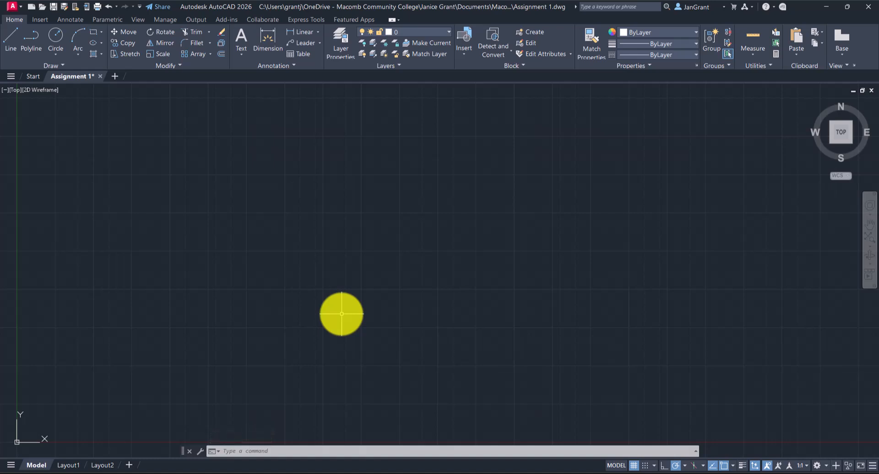
Start a line in the upper-left part of model space, add one segment rising to the right, and undo that segment.
left_click(9, 45)
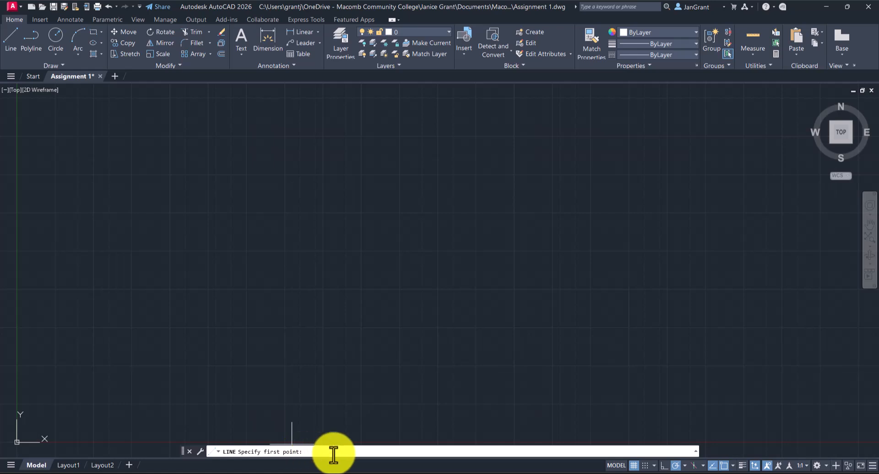
left_click(275, 213)
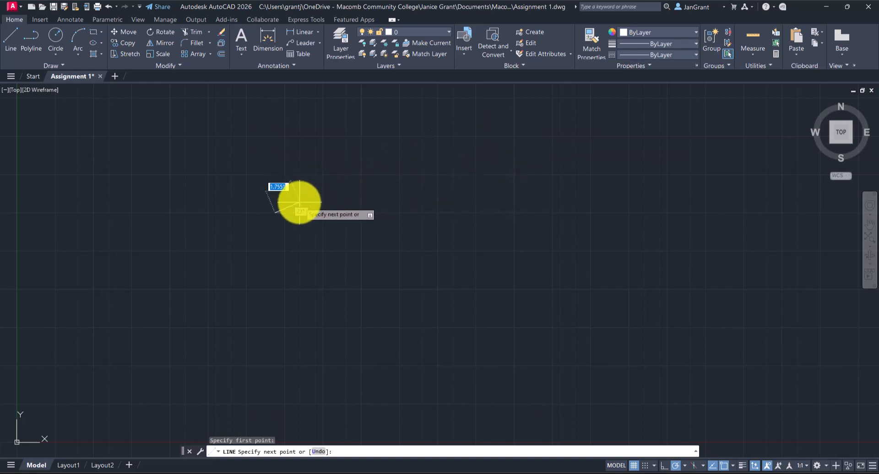
left_click(449, 152)
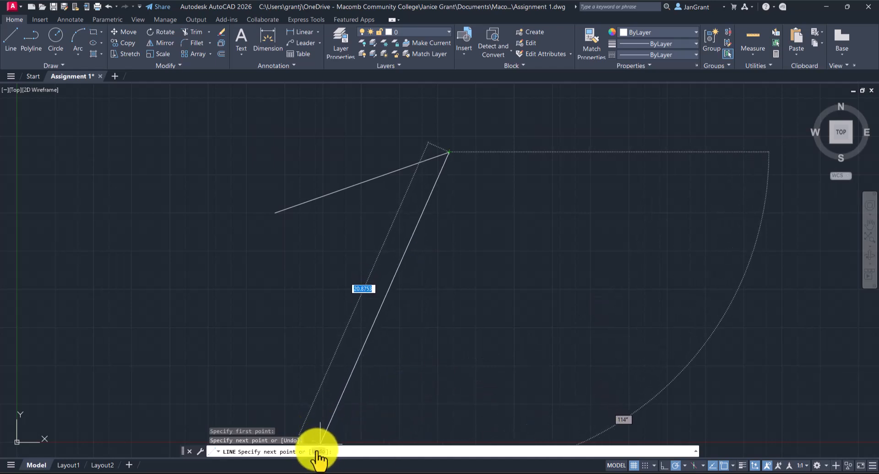
type("U")
key("Return")
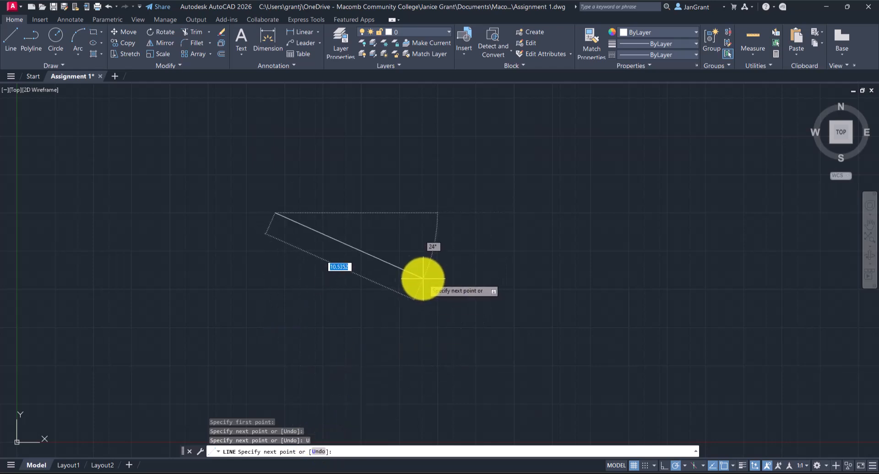
Draw three connected zigzag segments from the line's start point and close the shape back to that point.
left_click(347, 160)
left_click(410, 280)
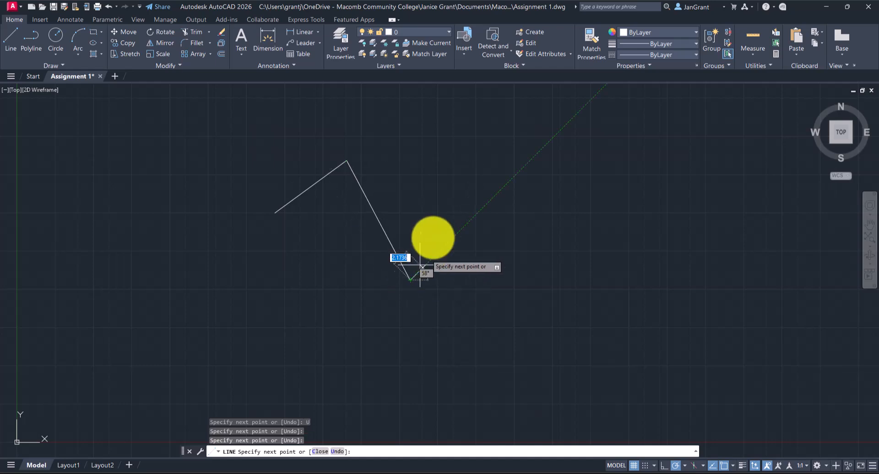
left_click(486, 167)
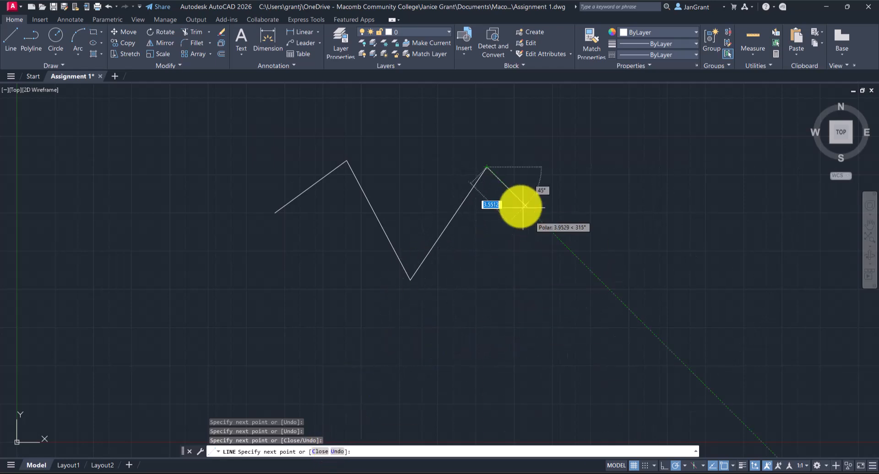
left_click(320, 452)
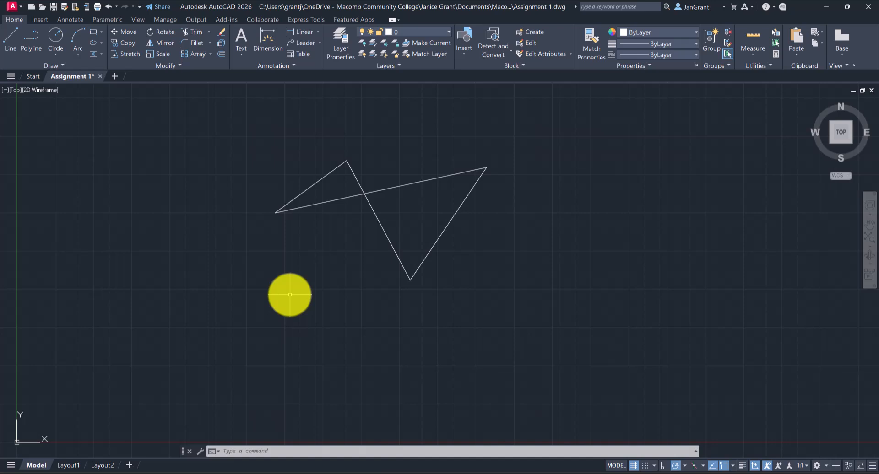
key("Escape")
key("Escape")
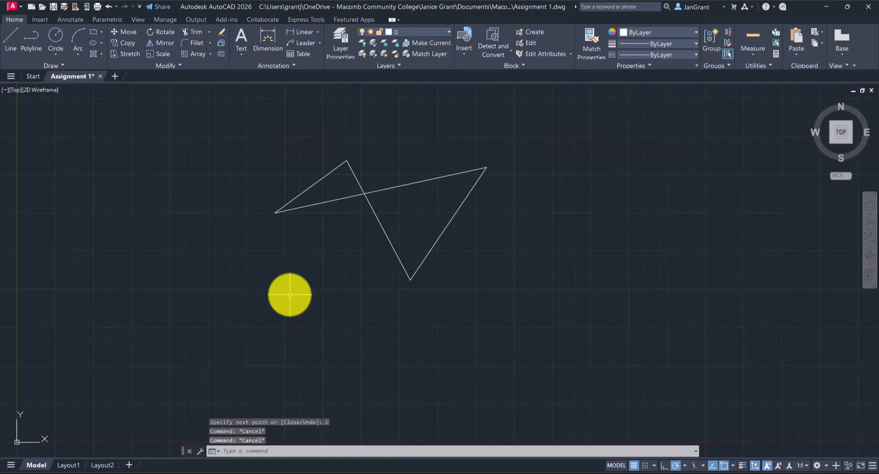
key("Escape")
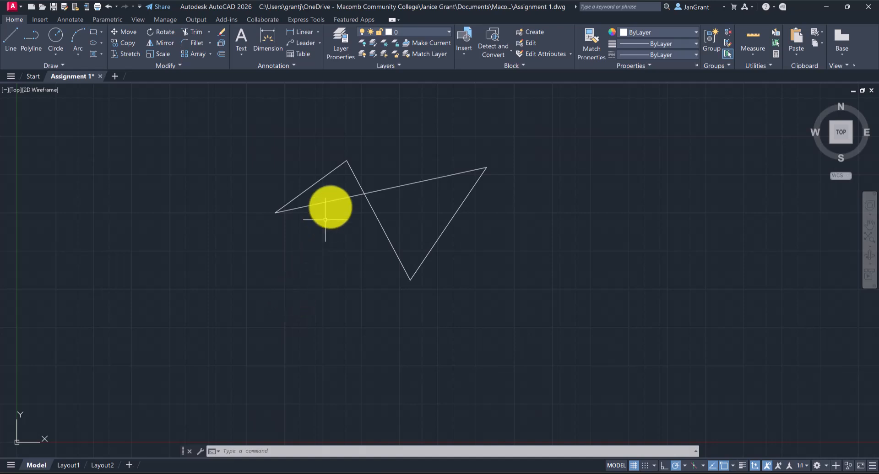
Erase the short slanted segment at the upper left of the zigzag shape.
left_click(323, 176)
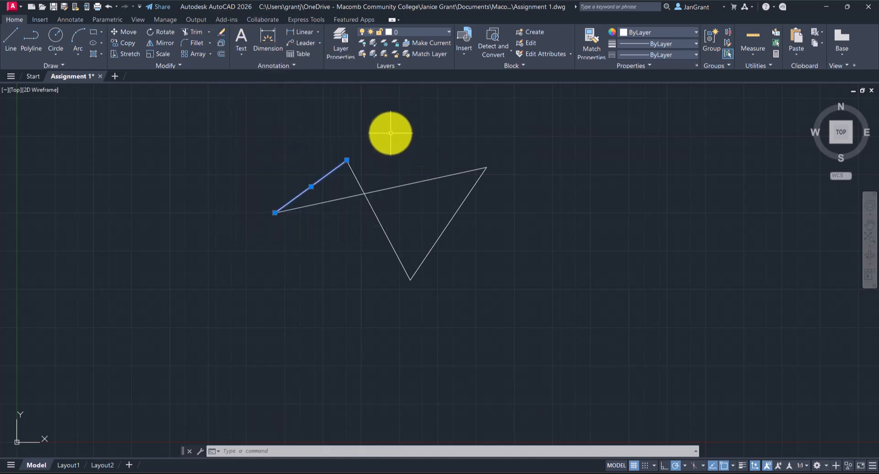
right_click(407, 121)
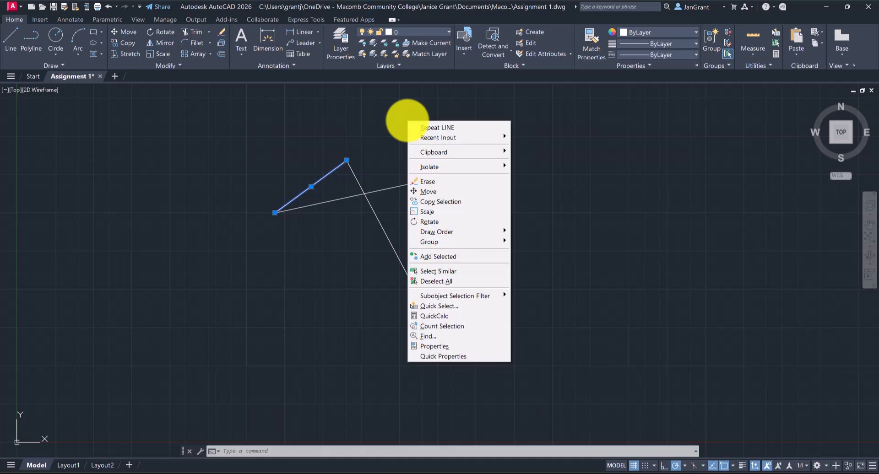
left_click(443, 181)
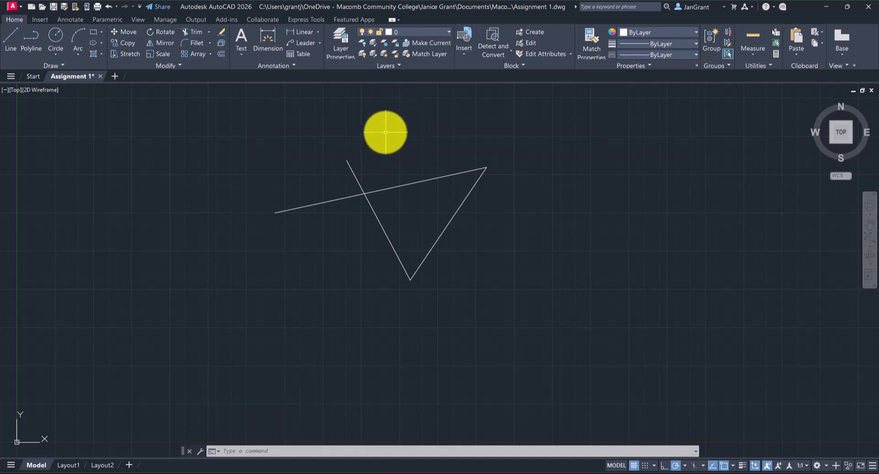
Select the three remaining lines with a crossing lasso and clear the selection.
mouse_move(393, 130)
left_mouse_down()
mouse_move(367, 133)
mouse_move(268, 183)
mouse_move(233, 314)
mouse_move(363, 332)
mouse_move(435, 211)
mouse_move(502, 270)
mouse_move(488, 202)
mouse_move(422, 136)
mouse_move(366, 151)
mouse_move(426, 153)
left_mouse_up()
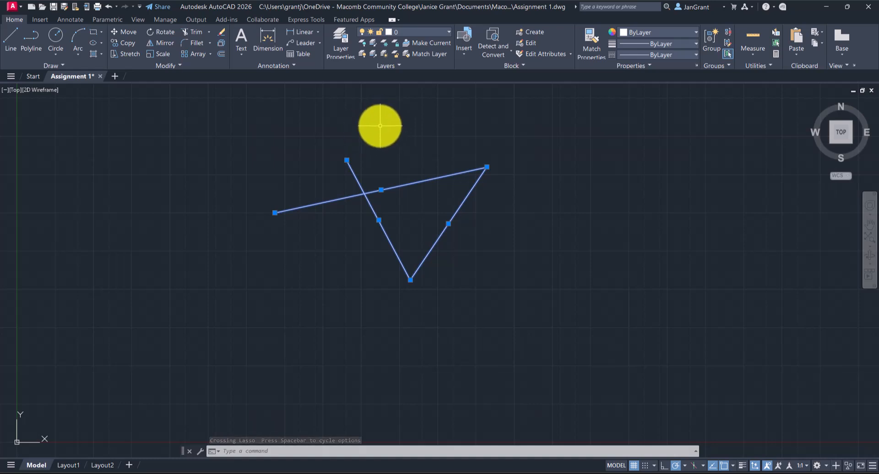
mouse_move(380, 126)
left_mouse_down()
mouse_move(393, 159)
mouse_move(592, 145)
mouse_move(681, 255)
mouse_move(659, 355)
mouse_move(407, 347)
mouse_move(375, 156)
mouse_move(370, 245)
mouse_move(304, 265)
mouse_move(306, 154)
left_mouse_up()
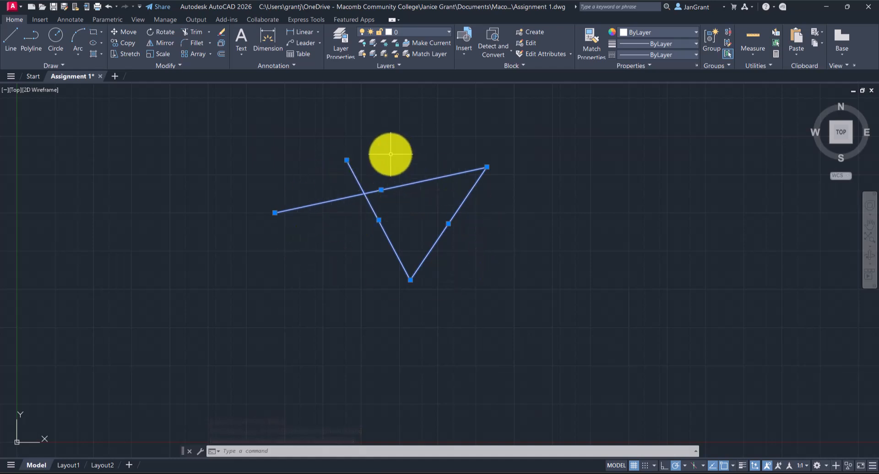
key("Escape")
key("Escape")
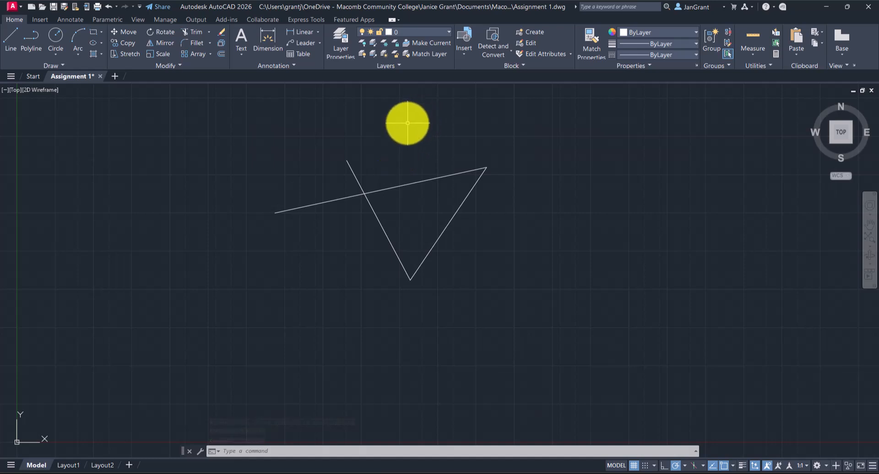
Try lasso and rectangular window selections across the three lines, and clear the selection.
left_click_drag(407, 123, 393, 149)
left_click(422, 116)
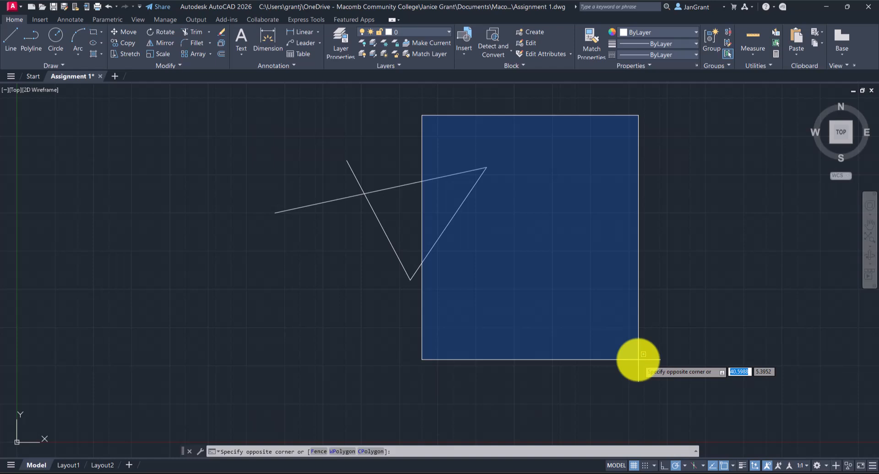
left_click(543, 326)
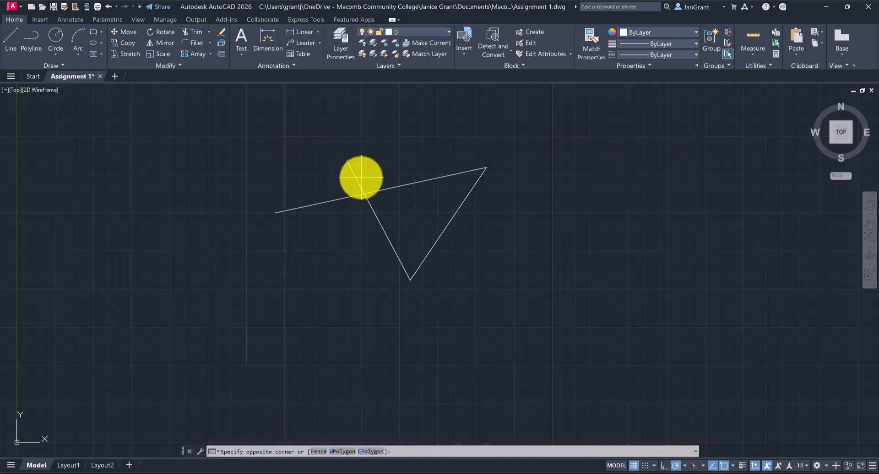
mouse_move(361, 177)
left_mouse_down()
mouse_move(290, 206)
mouse_move(480, 362)
mouse_move(572, 231)
mouse_move(348, 173)
left_mouse_up()
key("Escape")
key("Escape")
key("Escape")
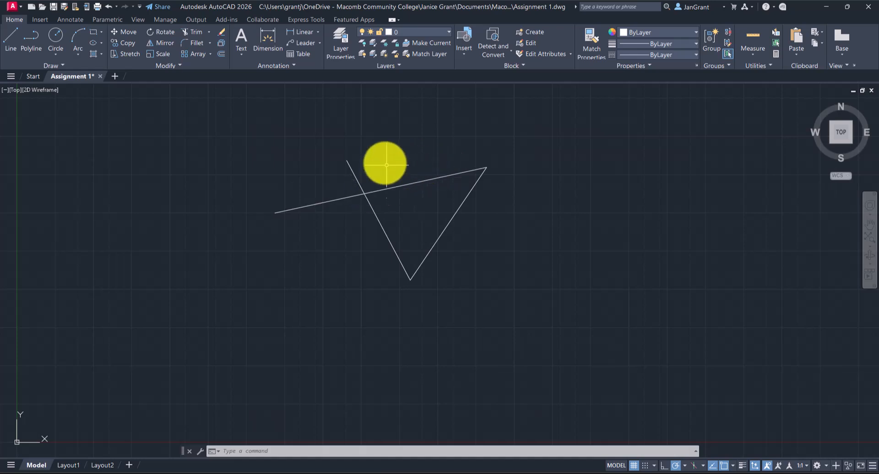
scroll(401, 209, "down", 6)
scroll(402, 209, "up", 2)
scroll(401, 210, "down", 4)
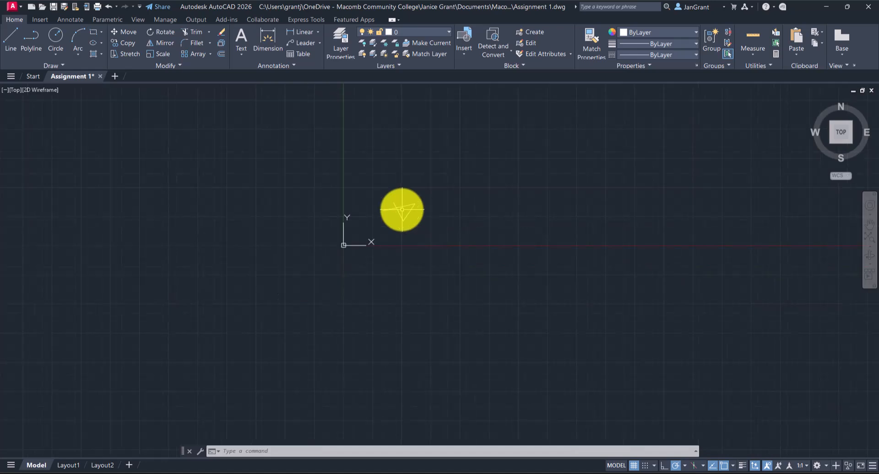
Practise zooming in and out and panning around the three connected lines to examine them at different scales.
scroll(402, 209, "down", 2)
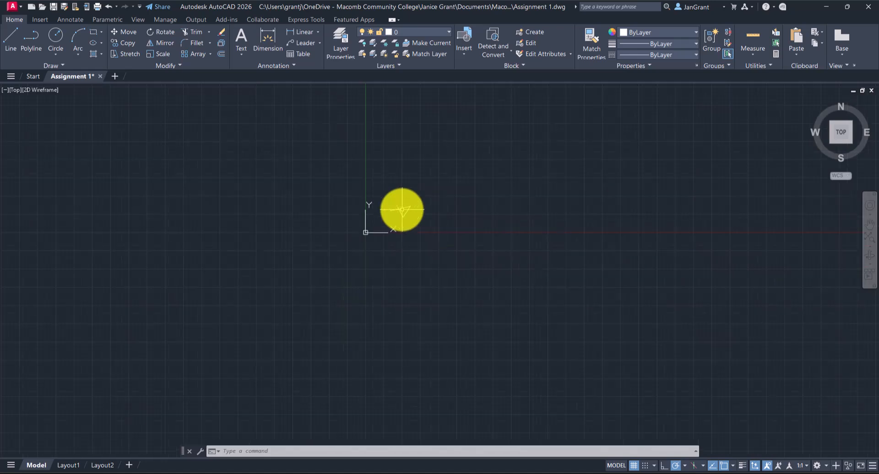
scroll(401, 209, "up", 8)
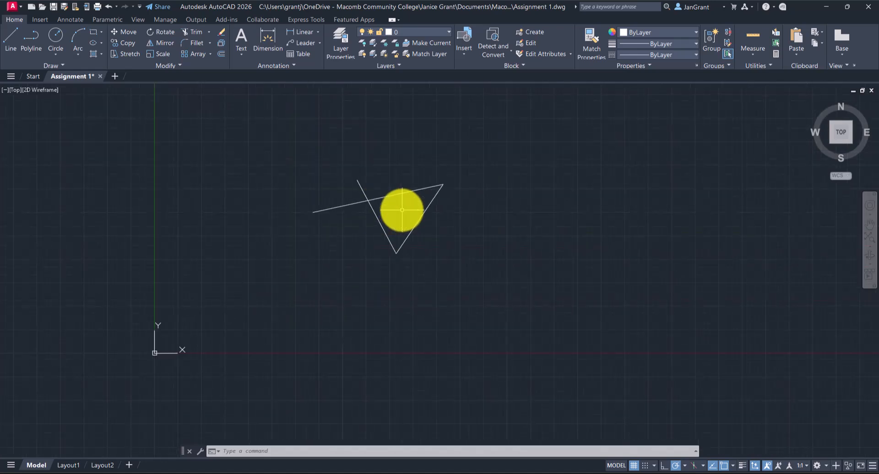
scroll(402, 210, "up", 4)
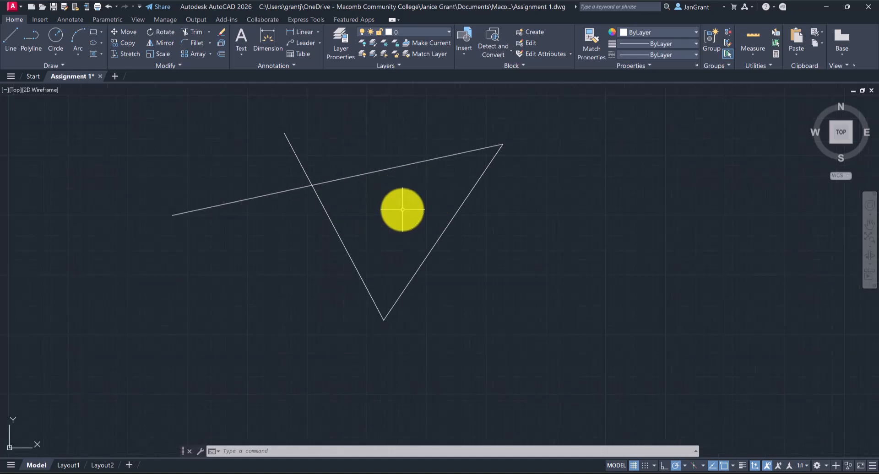
scroll(402, 210, "down", 5)
scroll(402, 210, "up", 3)
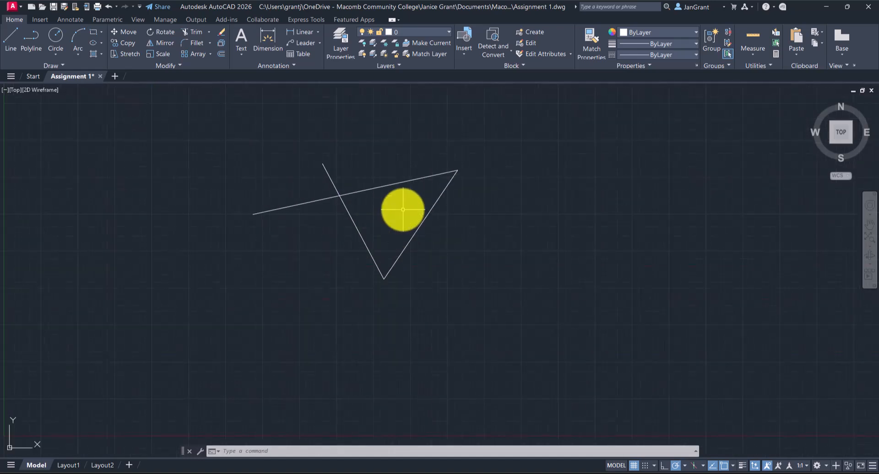
scroll(402, 210, "down", 6)
scroll(402, 210, "up", 5)
scroll(403, 210, "down", 6)
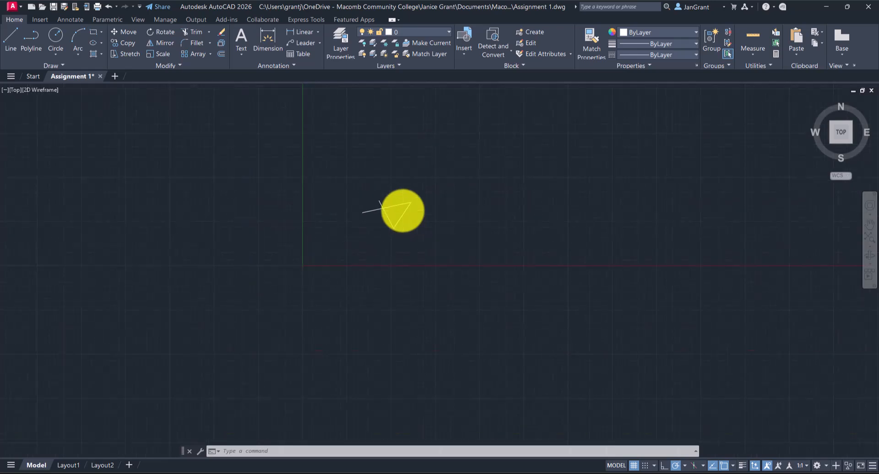
scroll(403, 212, "up", 6)
scroll(404, 212, "down", 4)
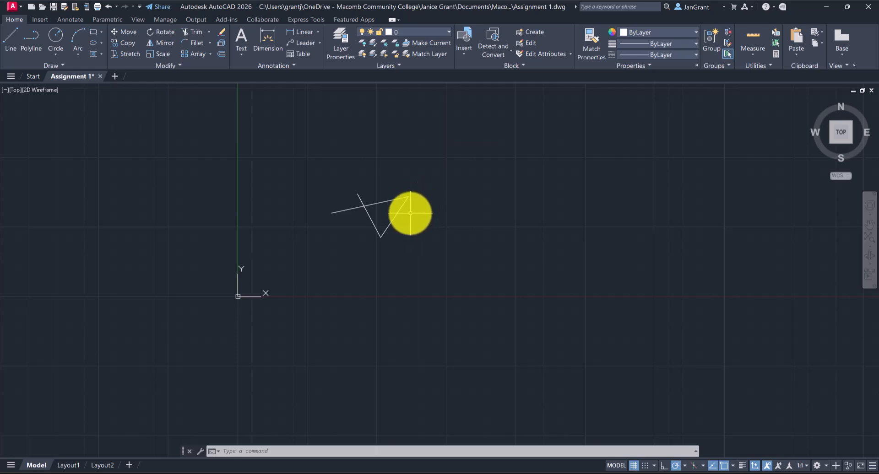
mouse_move(411, 213)
middle_mouse_down()
mouse_move(320, 231)
mouse_move(275, 196)
mouse_move(375, 151)
mouse_move(586, 196)
mouse_move(551, 286)
mouse_move(437, 286)
mouse_move(380, 188)
mouse_move(410, 175)
mouse_move(447, 200)
mouse_move(314, 204)
mouse_move(357, 168)
mouse_move(491, 187)
mouse_move(449, 221)
mouse_move(377, 240)
mouse_move(372, 199)
mouse_move(395, 184)
mouse_move(423, 227)
mouse_move(383, 203)
middle_mouse_up()
scroll(424, 194, "up", 2)
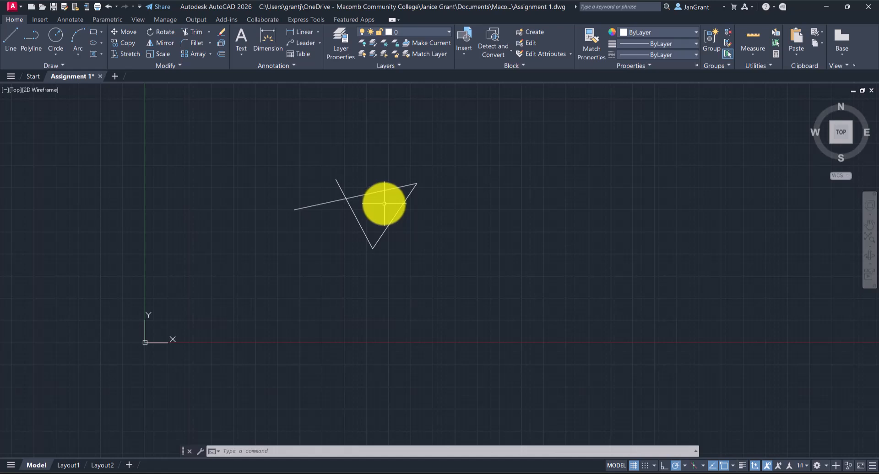
scroll(384, 203, "up", 1)
middle_click(384, 203)
middle_click(384, 203)
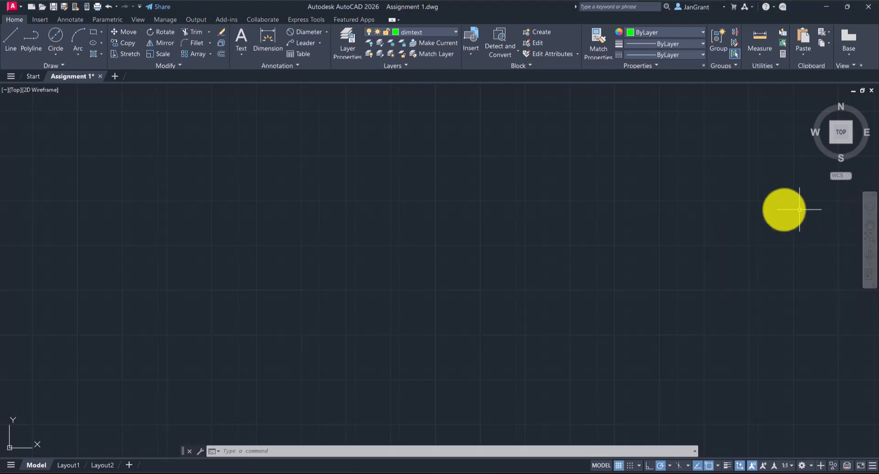
Try zooming and panning the empty view with the full navigation SteeringWheel, and close the wheel.
left_click(869, 204)
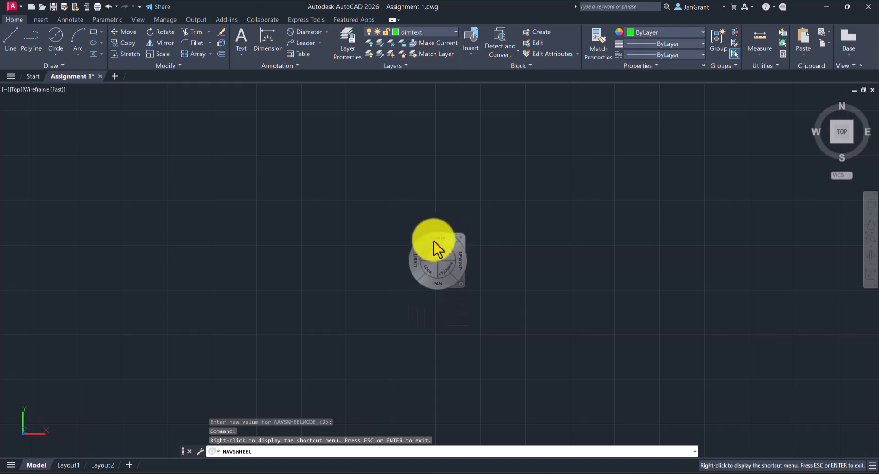
mouse_move(436, 246)
left_mouse_down()
mouse_move(432, 237)
mouse_move(441, 264)
mouse_move(402, 286)
left_mouse_up()
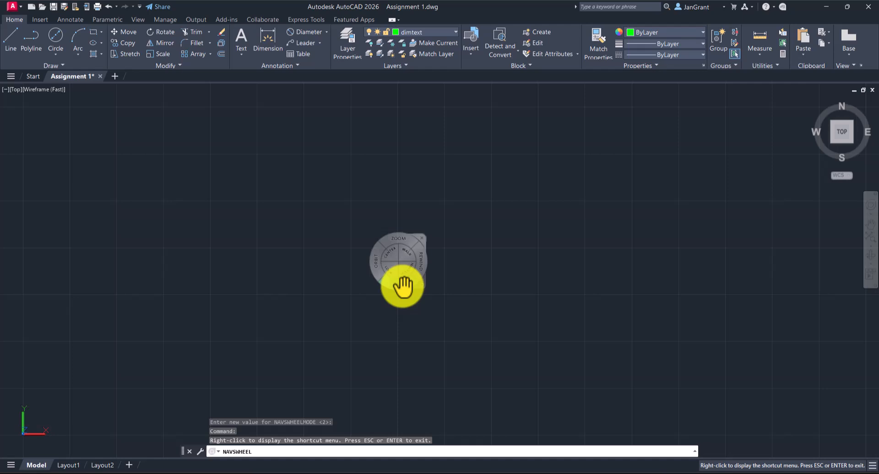
key("Escape")
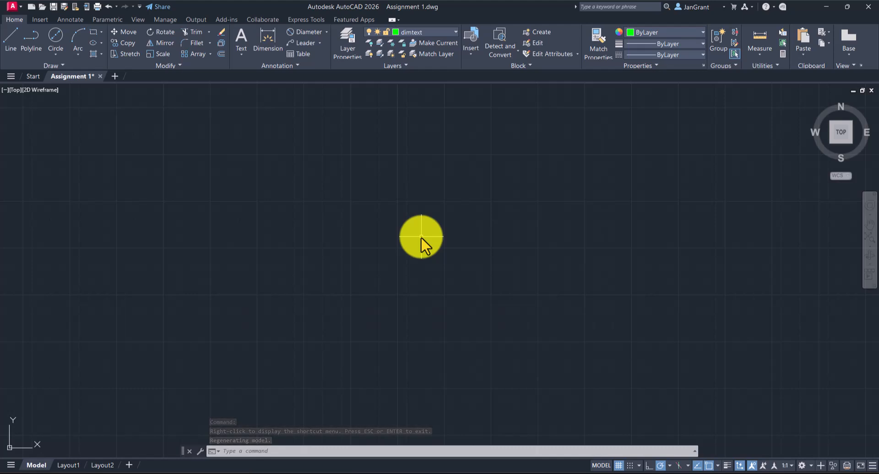
Try the ZOOM command, and zoom and pan to view the three lines in the drawing.
type("z")
key("Return")
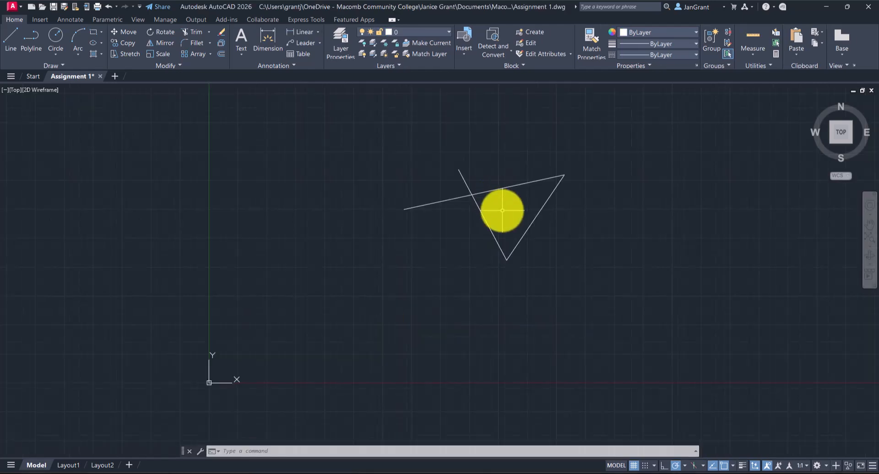
scroll(499, 209, "down", 2)
scroll(500, 210, "up", 2)
middle_click_drag(499, 209, 442, 198)
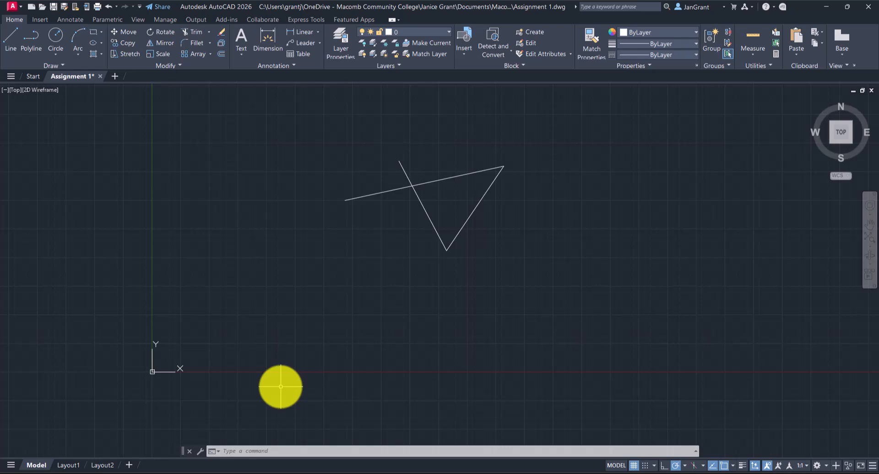
scroll(444, 193, "up", 2)
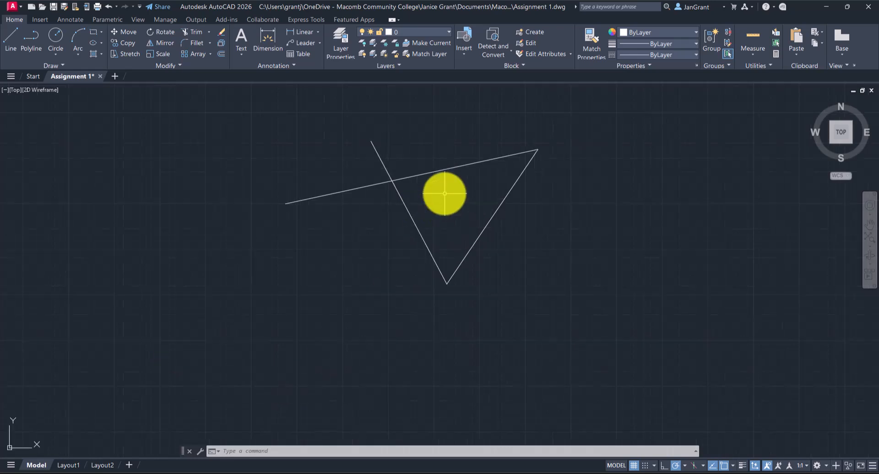
scroll(445, 194, "down", 2)
middle_click_drag(380, 220, 305, 240)
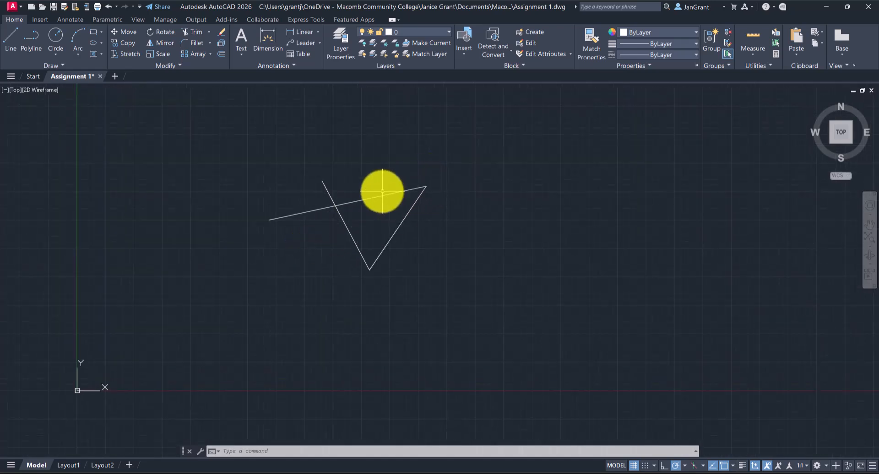
Select the three lines with a crossing window and erase them.
left_click(458, 149)
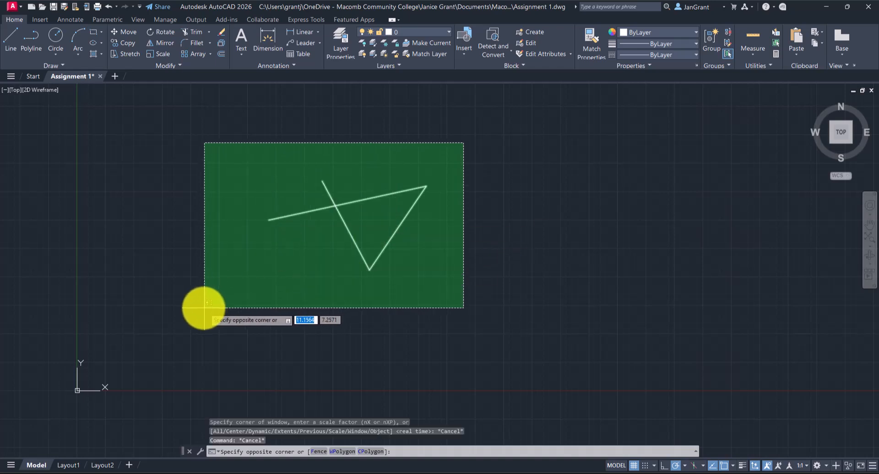
left_click(205, 308)
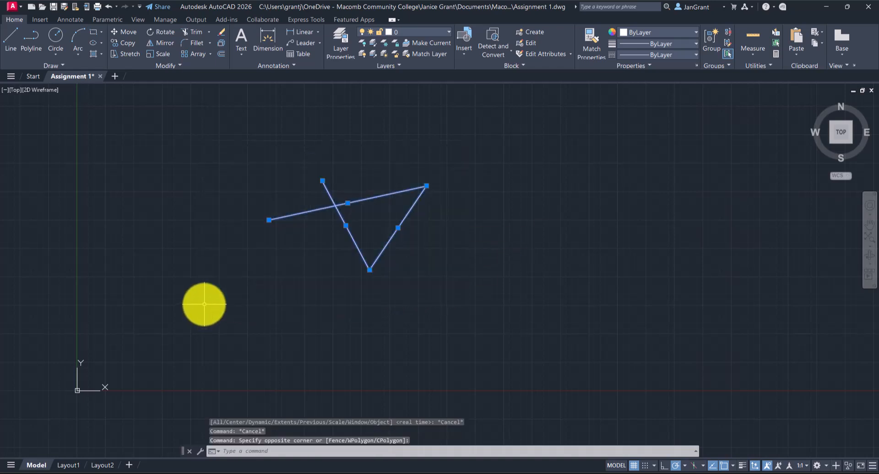
right_click(422, 128)
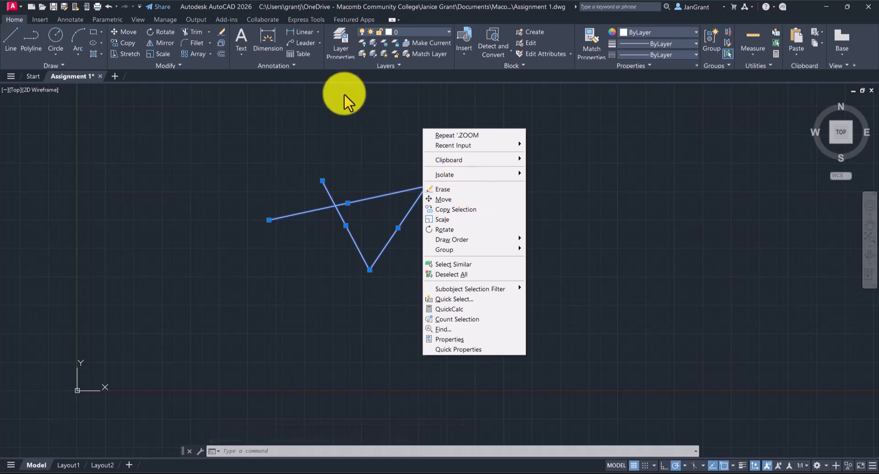
left_click(222, 32)
middle_click_drag(338, 188, 351, 215)
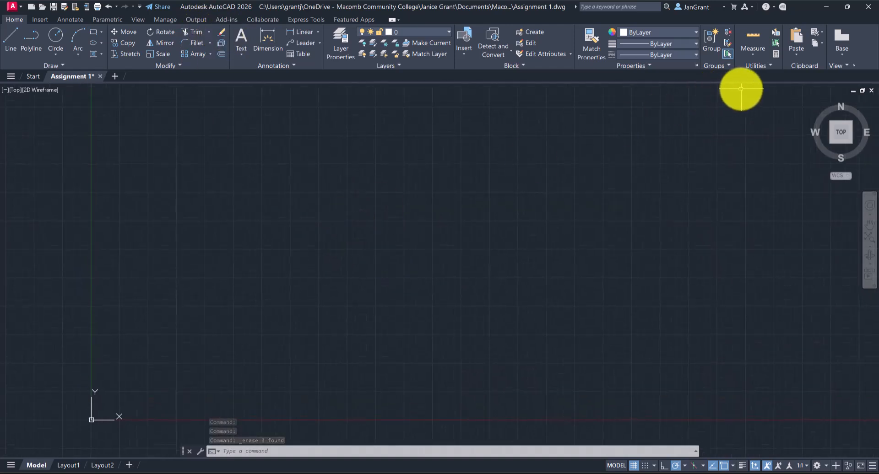
Restore and narrow the AutoCAD window, and switch to the Module 1 Assignment 1 - 2 PDF in the browser.
left_click(848, 6)
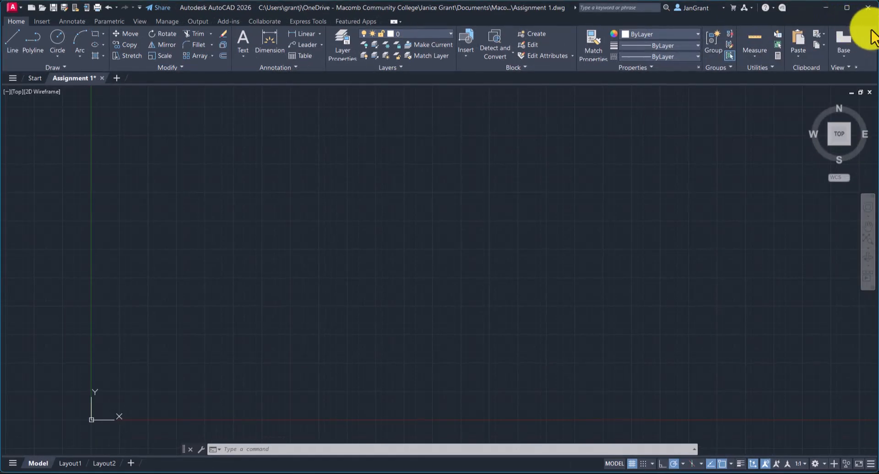
left_click_drag(876, 45, 818, 50)
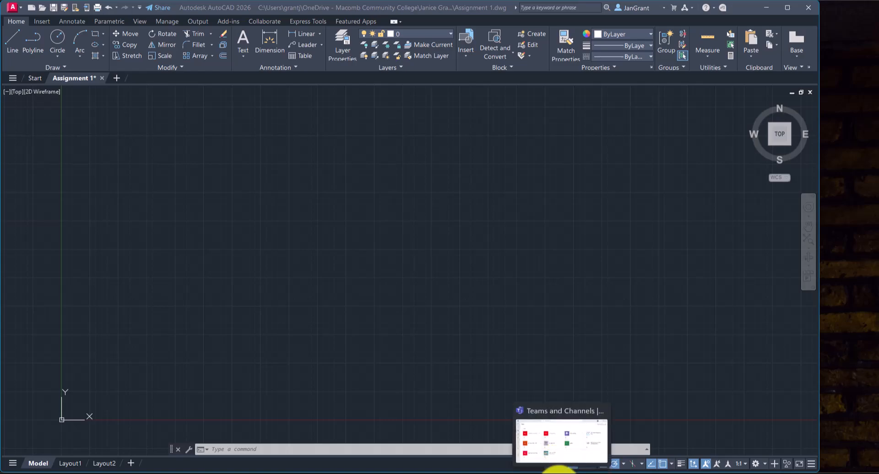
mouse_move(581, 468)
left_click(590, 454)
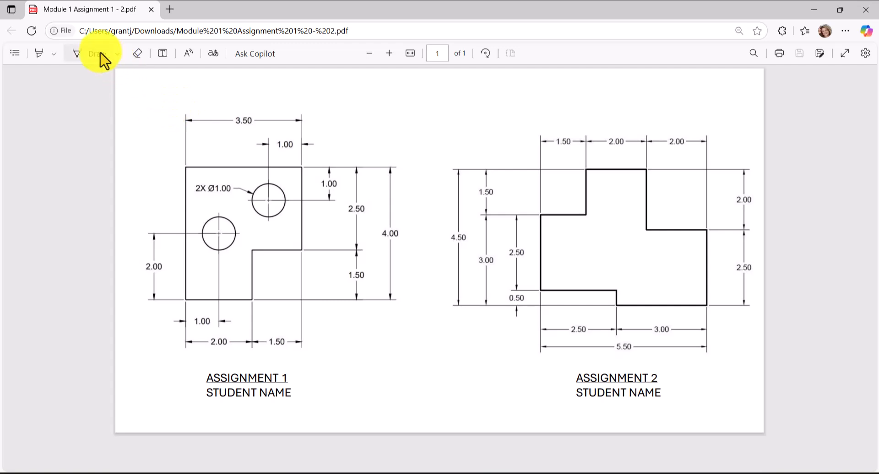
Set the PDF drawing pen to red with a slightly thicker stroke.
left_click(118, 54)
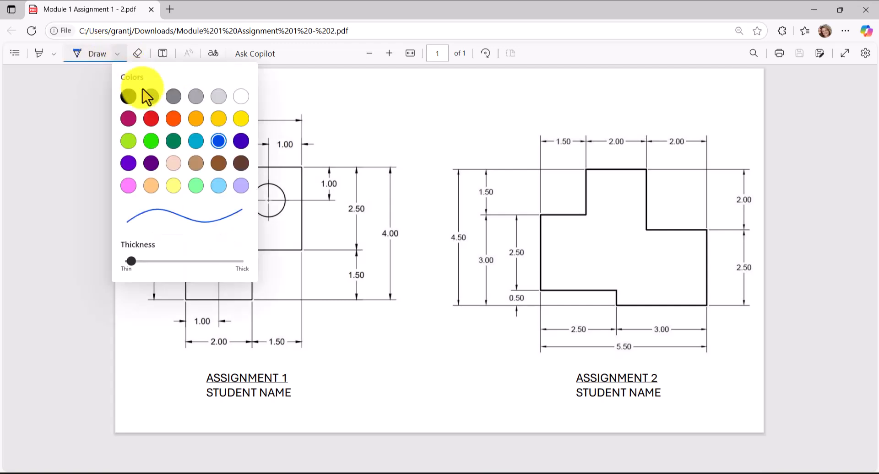
left_click(151, 119)
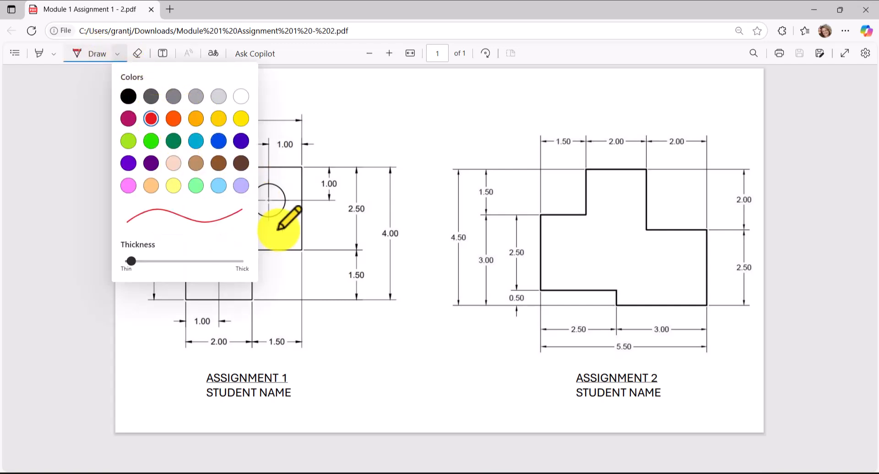
left_click_drag(133, 262, 143, 262)
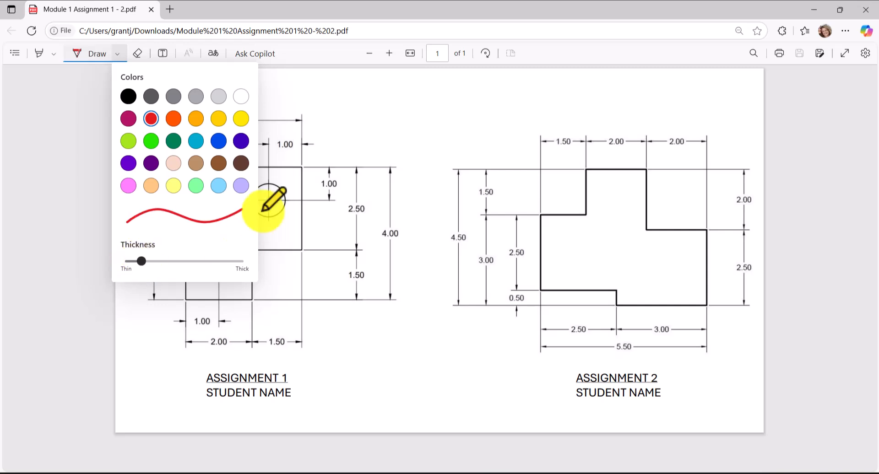
Trace the outline and both circles of the Assignment 1 figure in red, and leave the drawing pen.
left_click(288, 164)
mouse_move(185, 169)
left_mouse_down()
mouse_move(301, 169)
mouse_move(303, 240)
mouse_move(291, 251)
mouse_move(252, 253)
mouse_move(251, 299)
mouse_move(186, 299)
mouse_move(184, 168)
left_mouse_up()
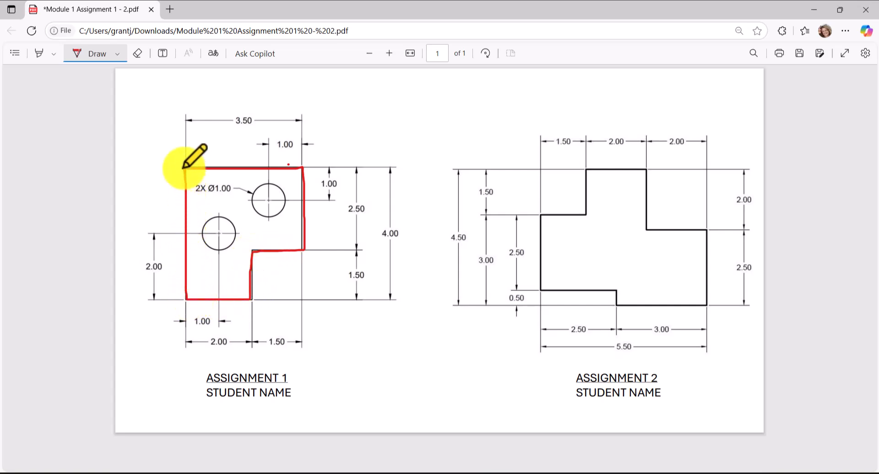
mouse_move(225, 224)
left_mouse_down()
mouse_move(225, 216)
mouse_move(211, 220)
mouse_move(208, 243)
mouse_move(233, 244)
mouse_move(227, 217)
left_mouse_up()
mouse_move(268, 183)
left_mouse_down()
mouse_move(254, 193)
mouse_move(255, 212)
mouse_move(278, 211)
mouse_move(286, 190)
mouse_move(255, 183)
left_mouse_up()
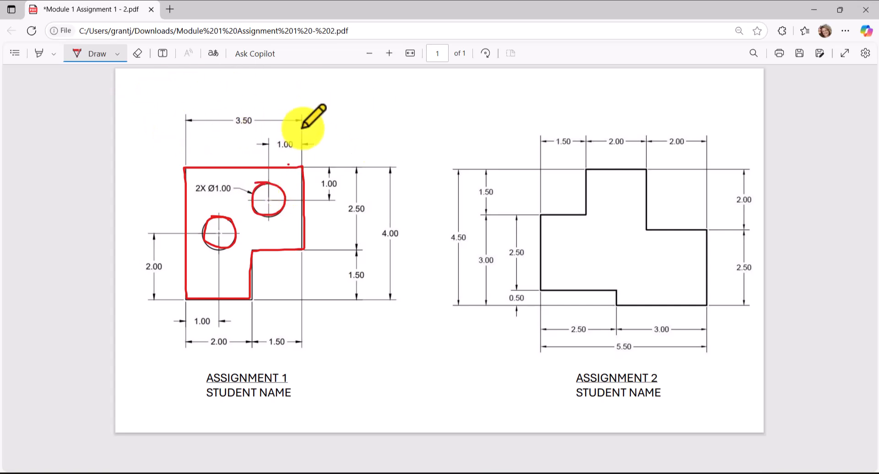
key("Escape")
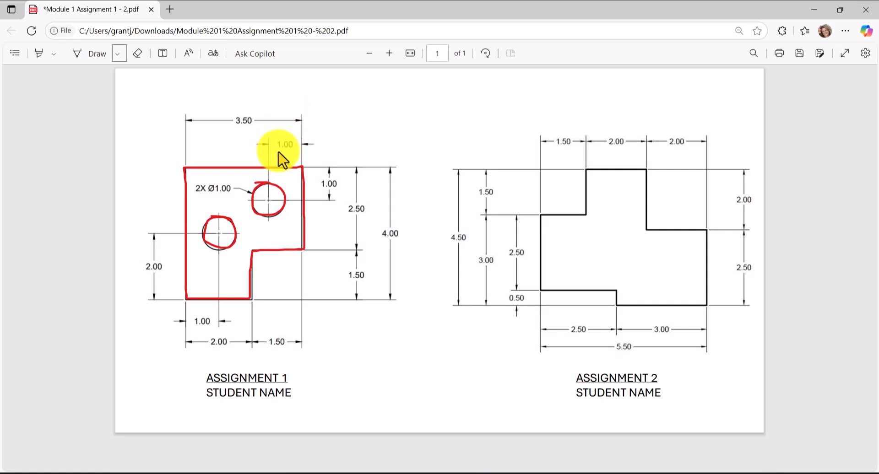
mouse_move(270, 210)
left_mouse_down()
mouse_move(264, 196)
mouse_move(277, 194)
left_mouse_up()
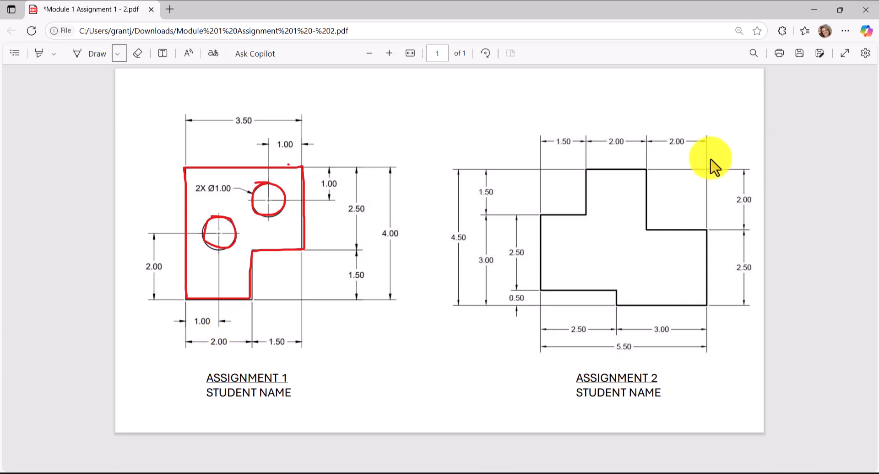
Restore the PDF window and narrow it so the Assignment 1 figure sits beside the AutoCAD drawing.
left_click(840, 10)
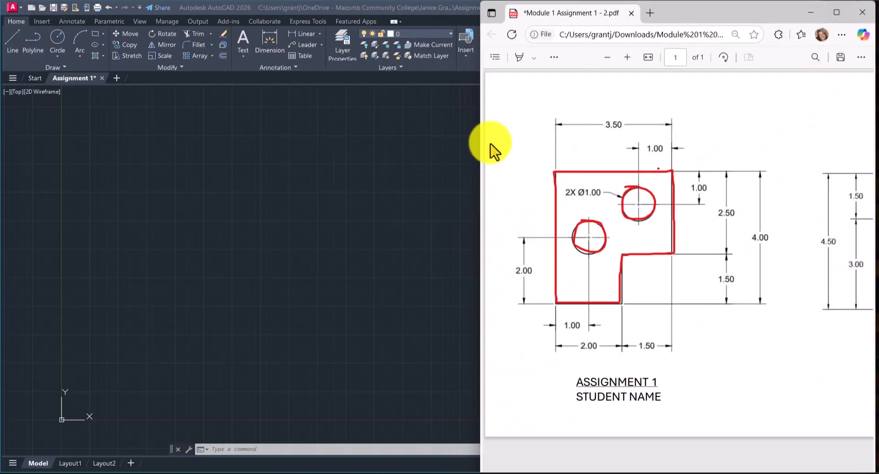
left_click_drag(484, 157, 576, 160)
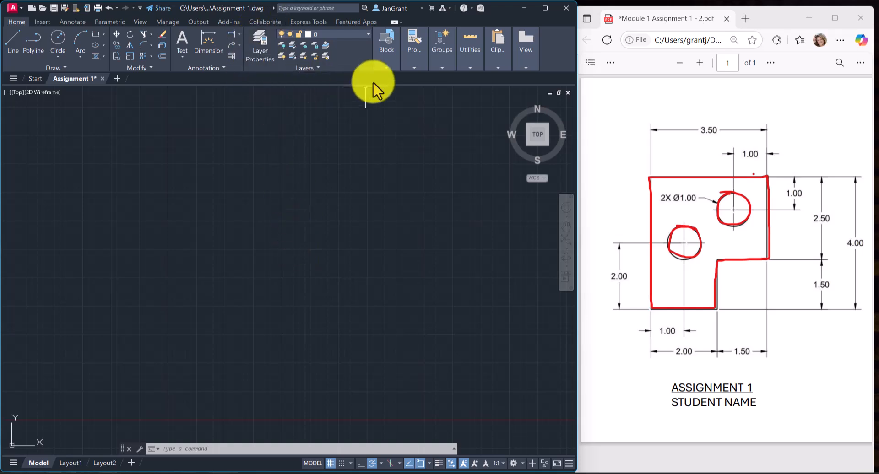
Create two new layers named objects and dimtext.
left_click(259, 40)
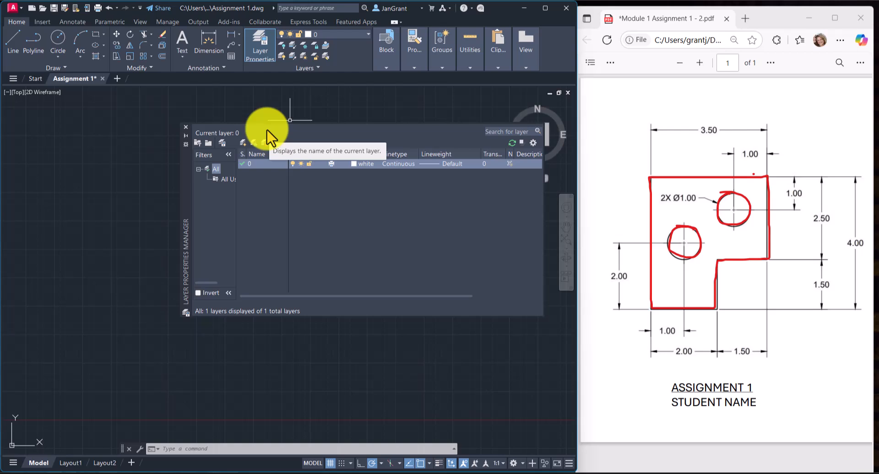
left_click(243, 144)
type("objects")
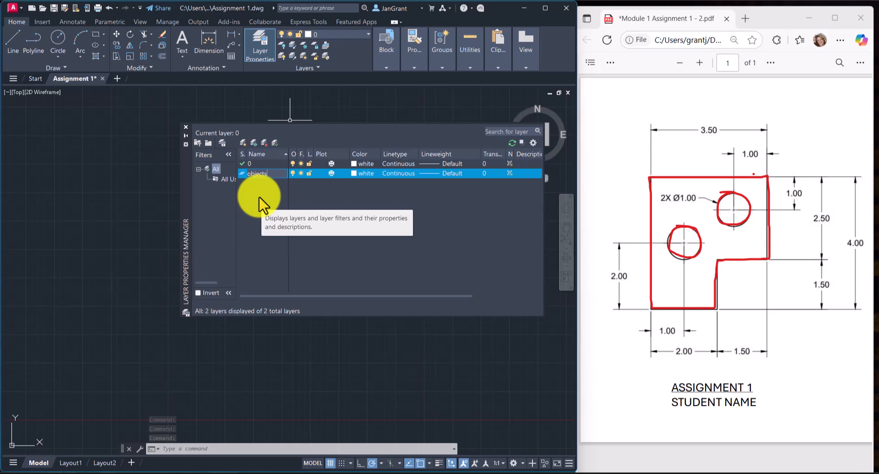
key("Return")
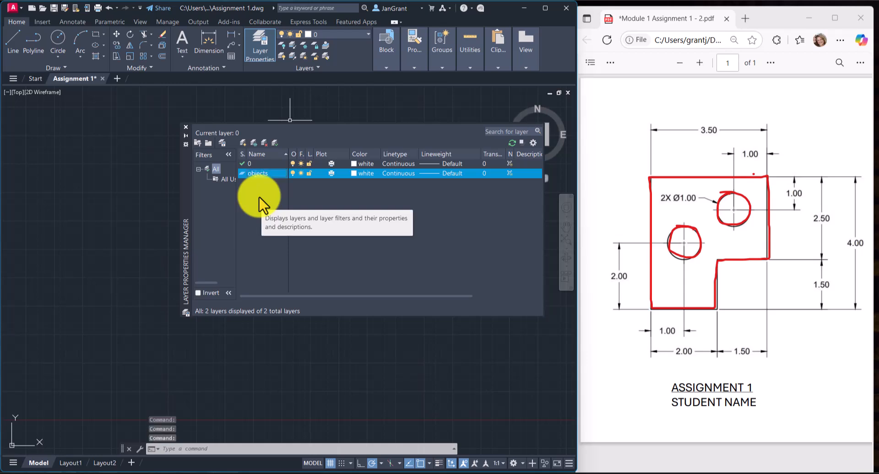
key("alt+n")
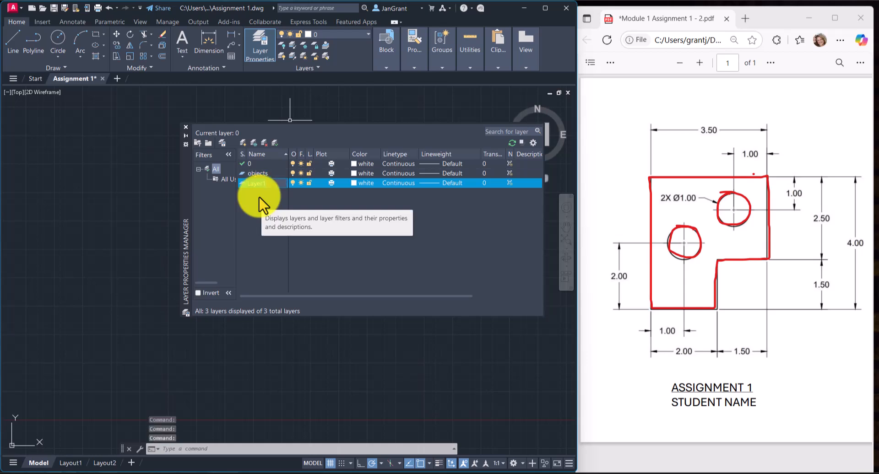
type("dimtext")
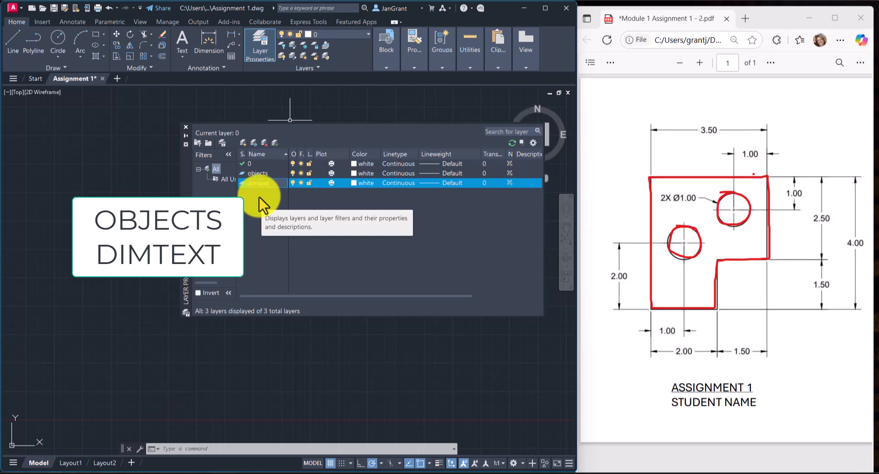
key("Return")
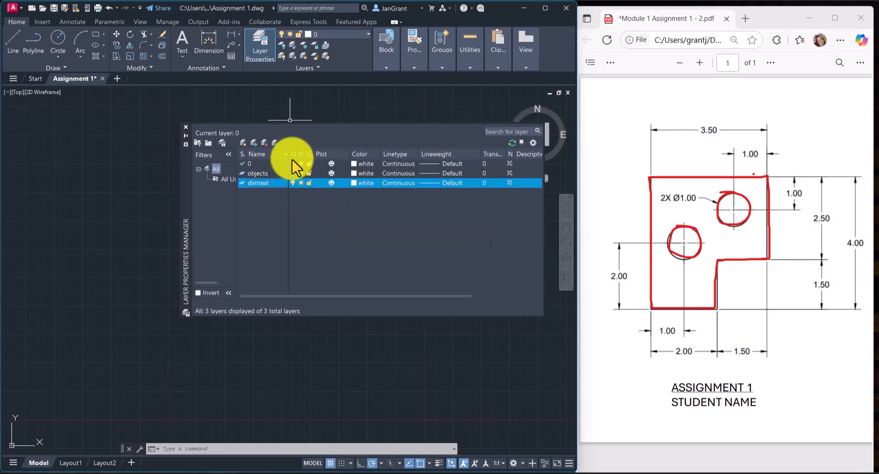
Adjust the On and Plot column widths in the layer list and set the dimtext layer's color to green.
left_click_drag(298, 154, 302, 154)
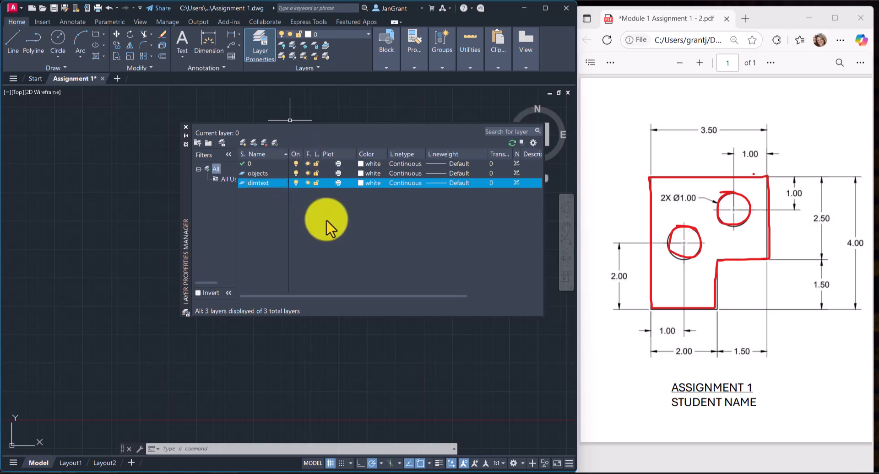
left_click_drag(355, 155, 334, 156)
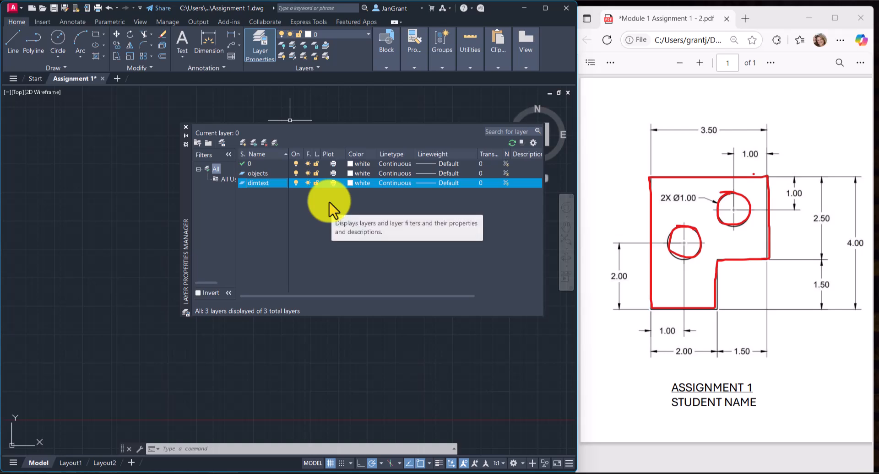
left_click(351, 183)
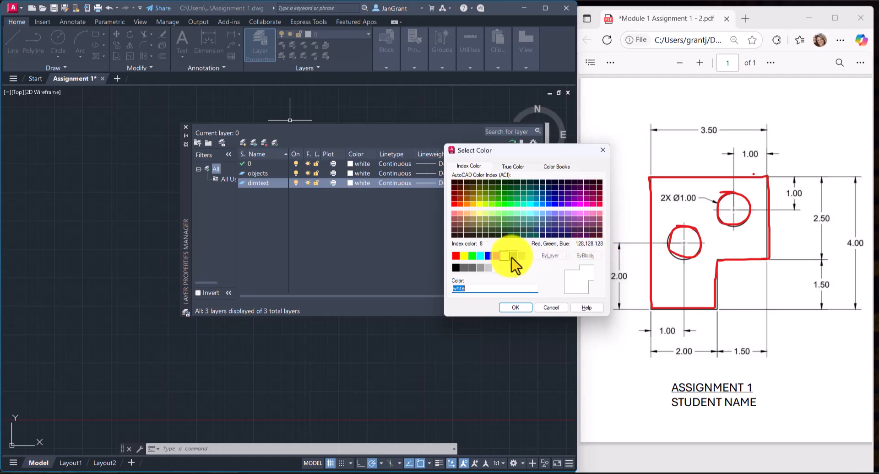
left_click(471, 256)
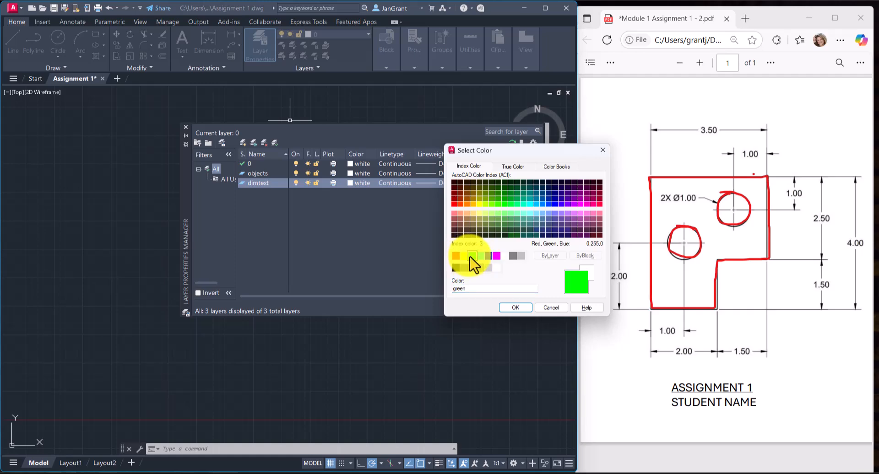
left_click(519, 310)
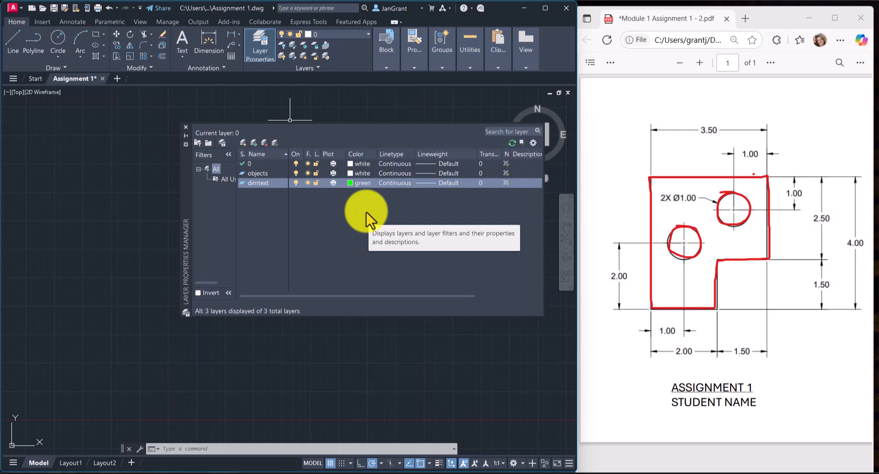
Make the objects layer current and close the layer manager.
left_click(326, 35)
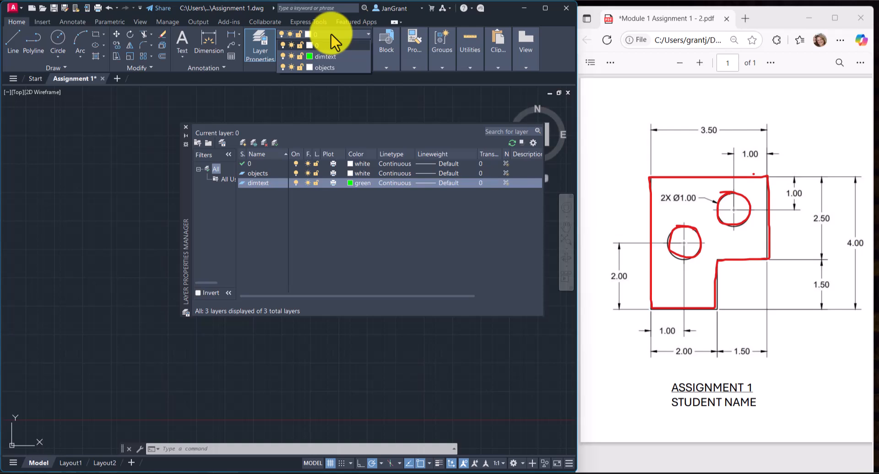
left_click(331, 33)
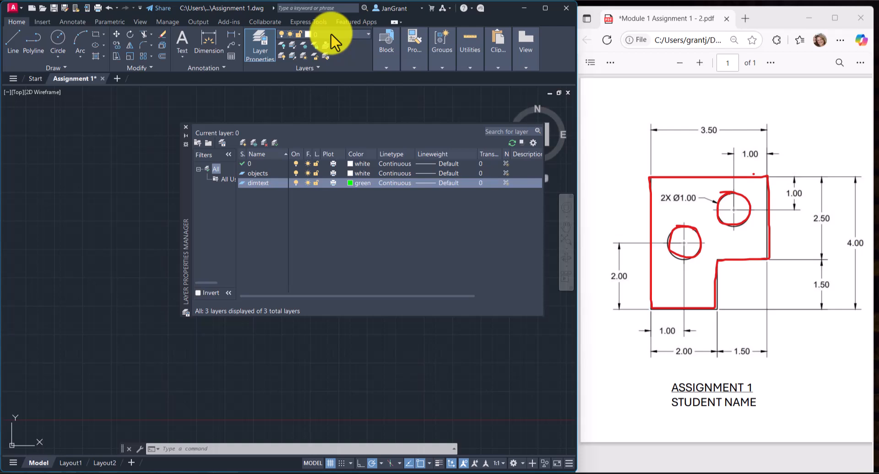
double_click(242, 173)
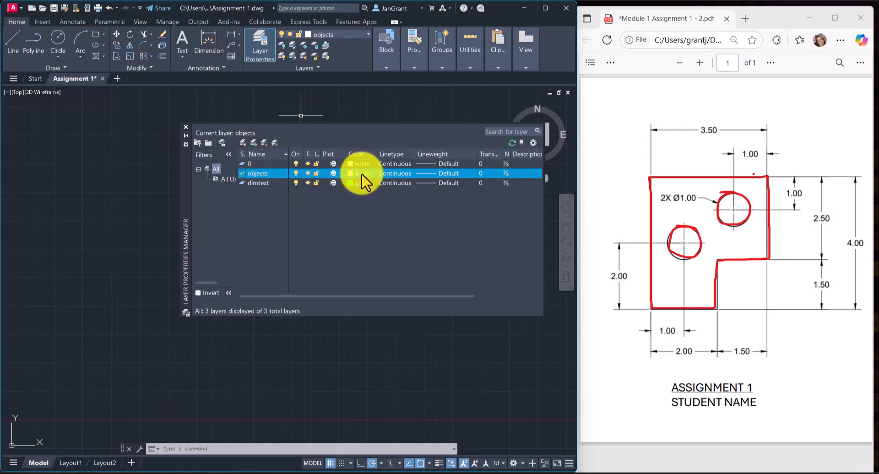
left_click(190, 135)
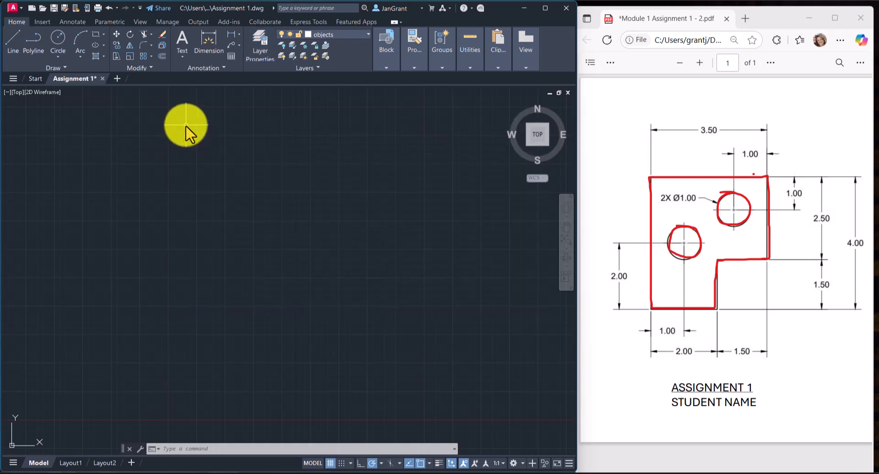
Switch the current layer to dimtext and back to objects.
left_click(355, 33)
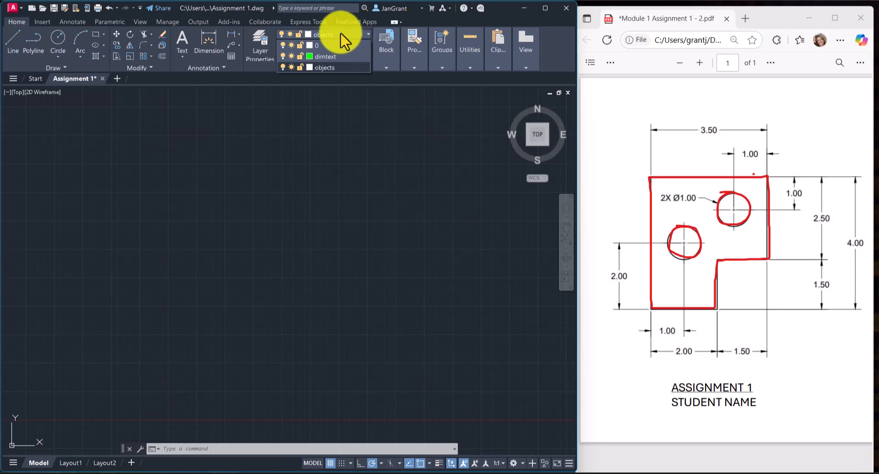
left_click(334, 56)
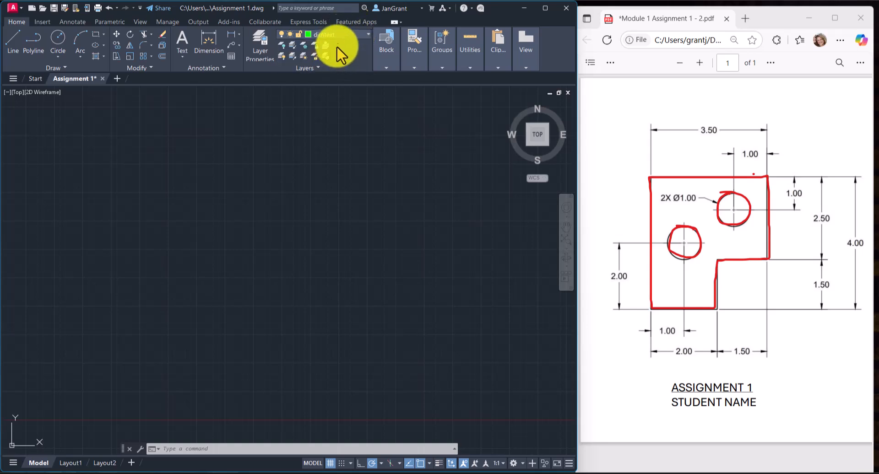
left_click(345, 33)
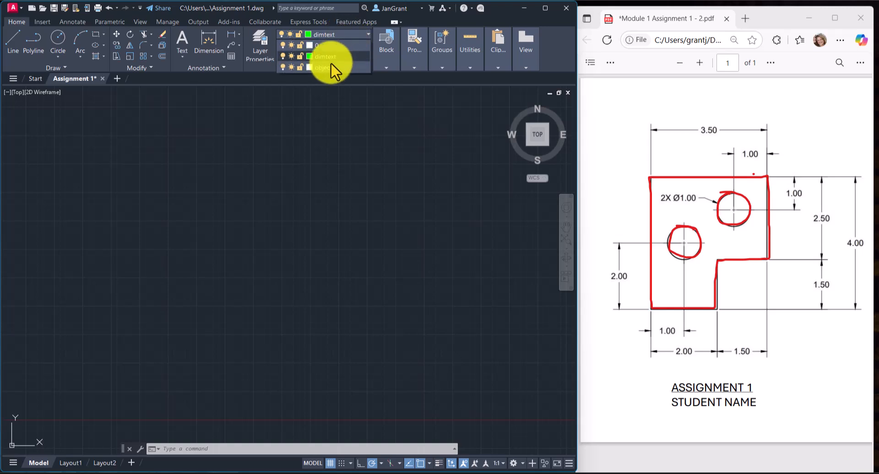
left_click(324, 66)
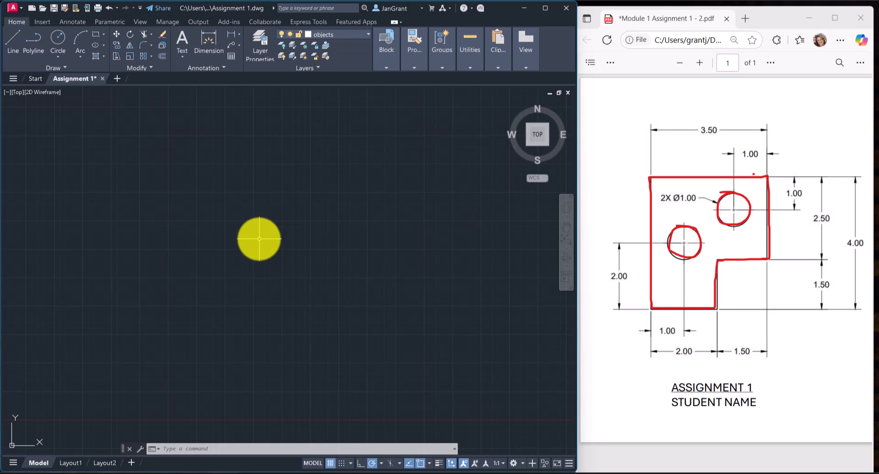
Draw a single horizontal line 3.5 long to the right on the objects layer.
left_click(372, 464)
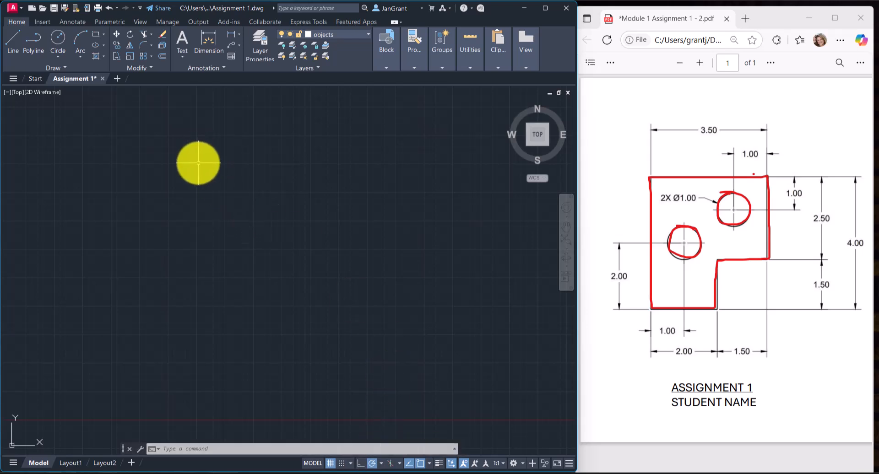
left_click(12, 35)
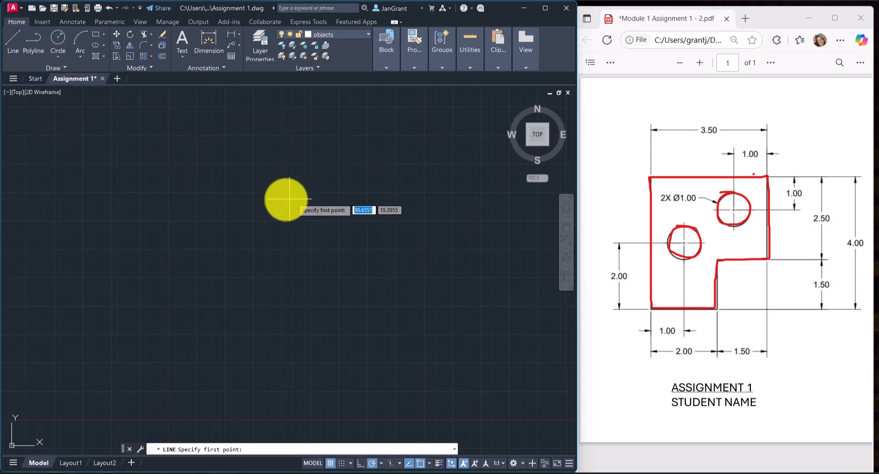
left_click(198, 208)
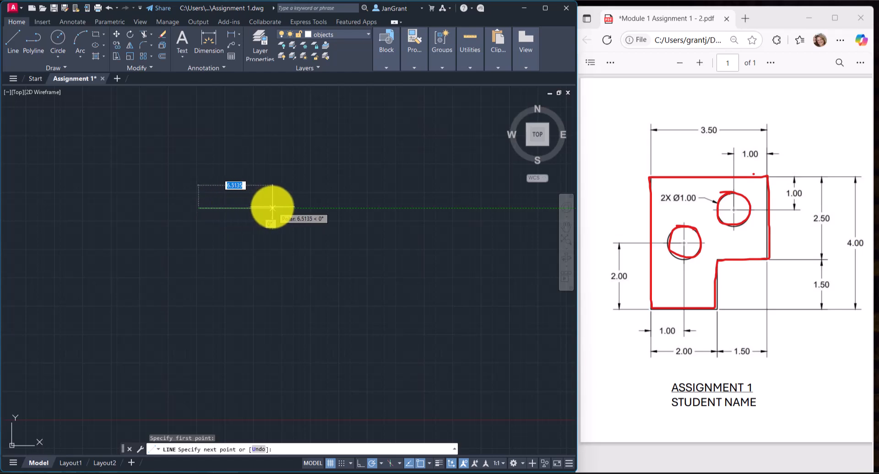
type("3.5")
key("Return")
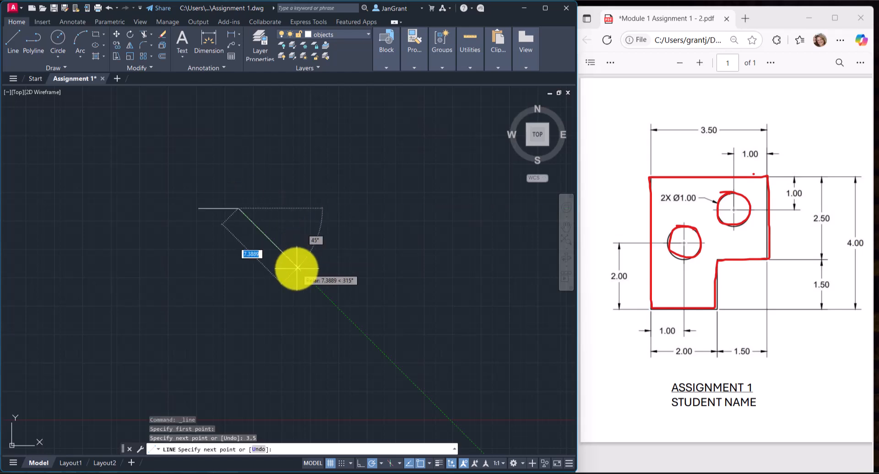
key("Return")
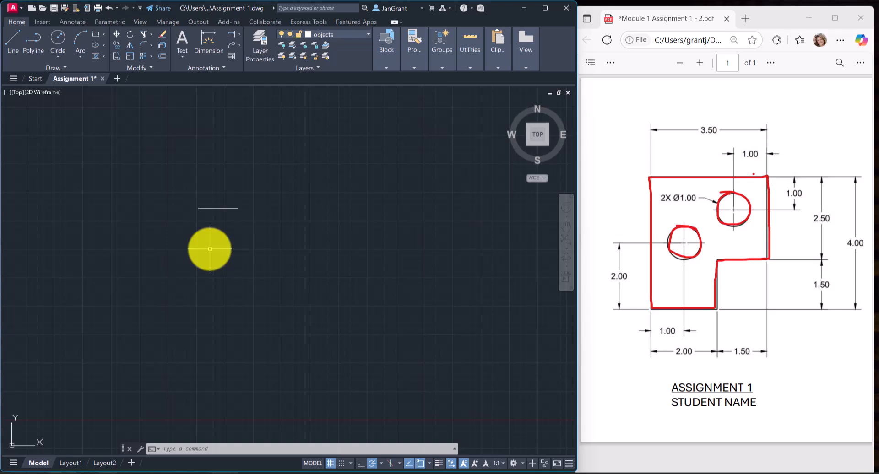
Select the drawn line to check its layer and length, and clear the selection.
left_click(226, 208)
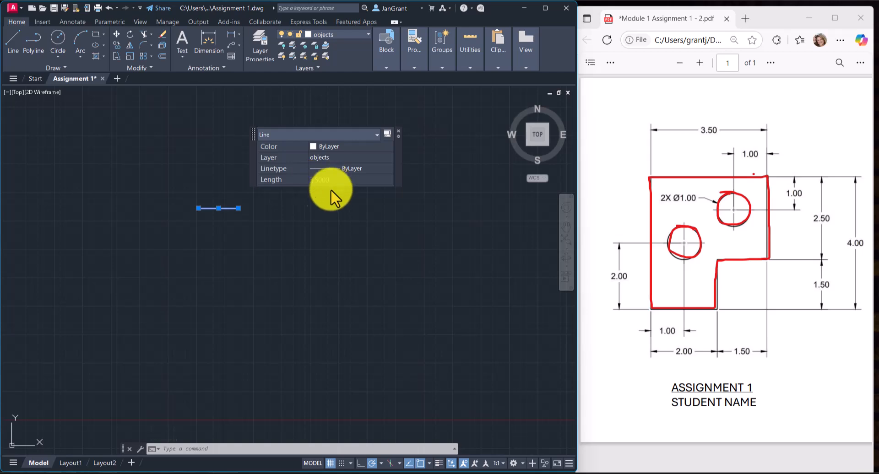
key("Escape")
key("Escape")
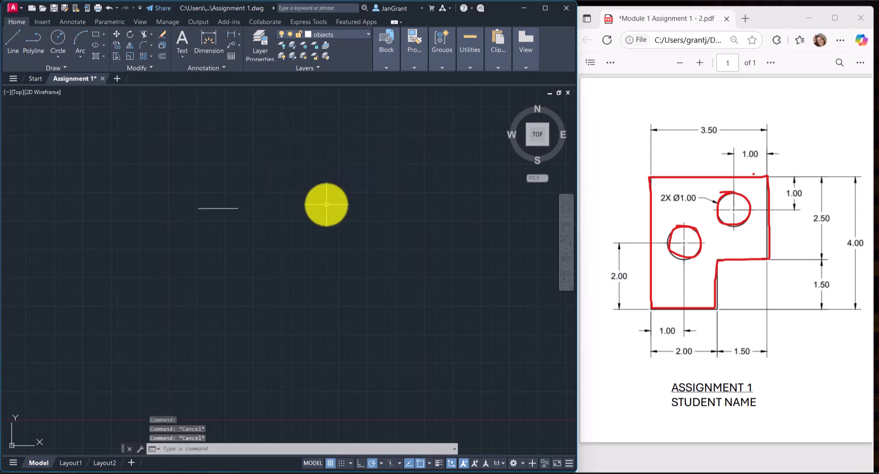
Draw connected lines above the first one: 3.5 horizontally to the right, followed by 2.5 straight down.
left_click(12, 39)
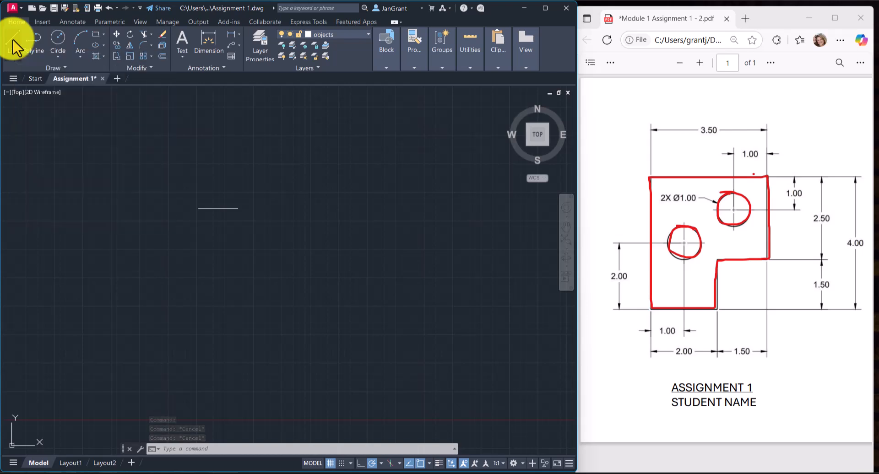
left_click(230, 155)
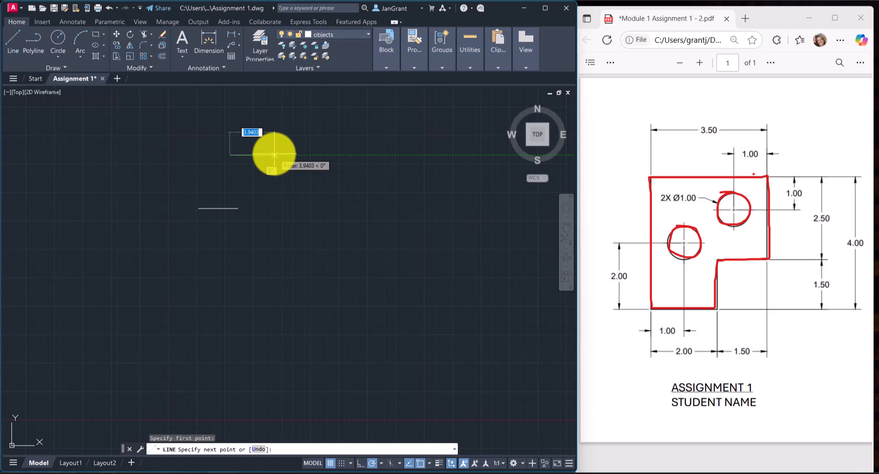
type("3.5")
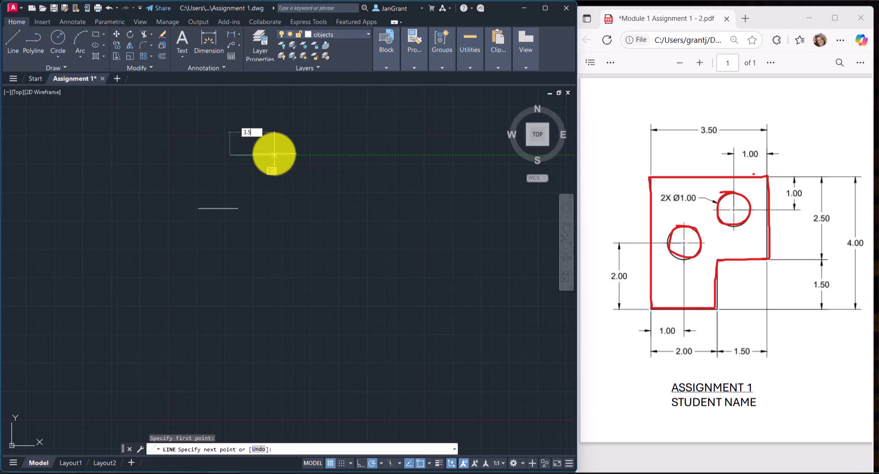
key("Return")
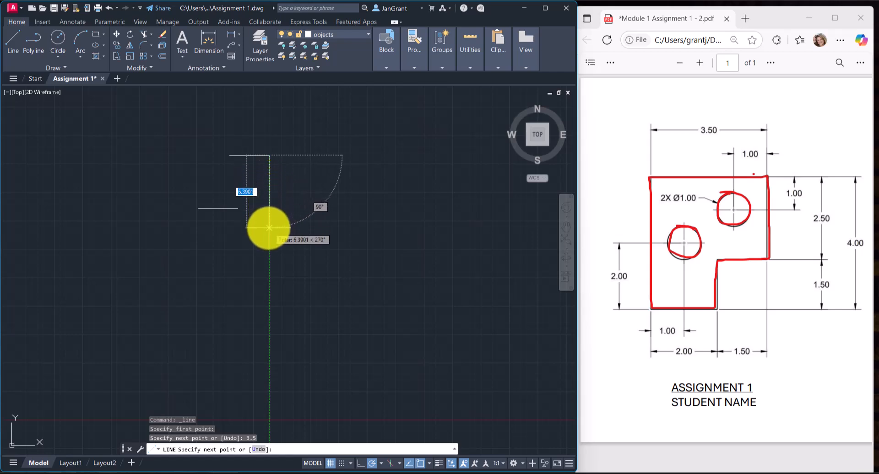
type("2.5")
key("Return")
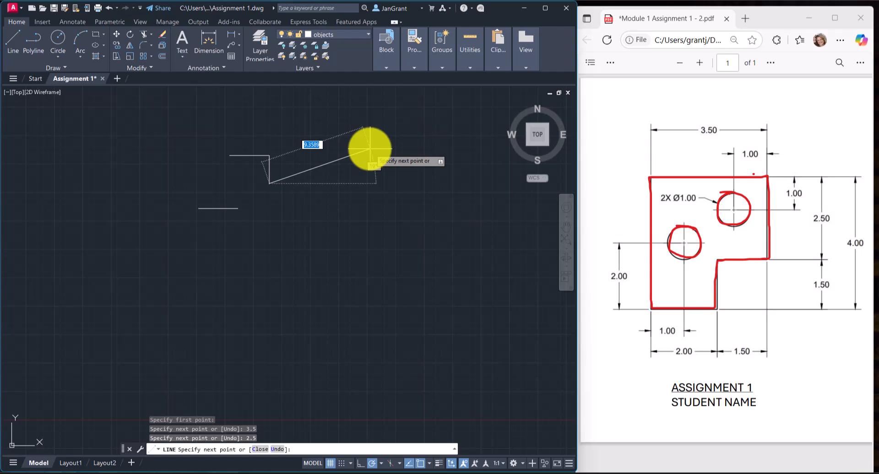
Add an angled segment 4 long to the line chain, undo that segment, and end the Line command.
type("4")
key("Return")
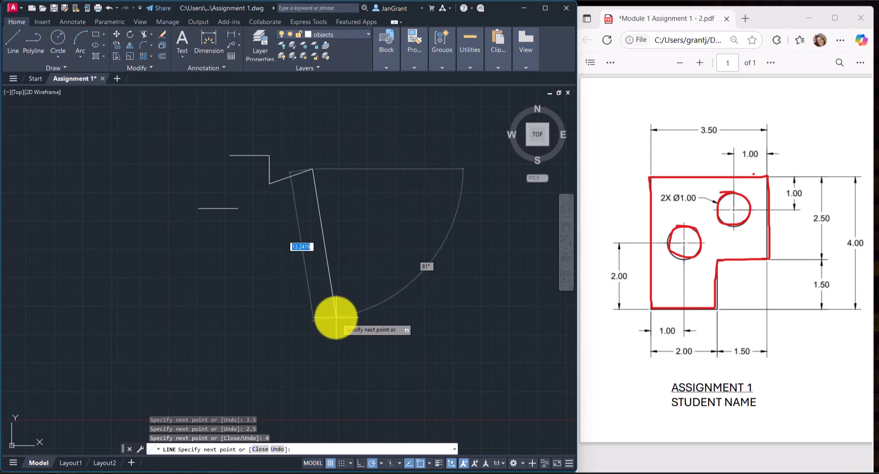
left_click(278, 449)
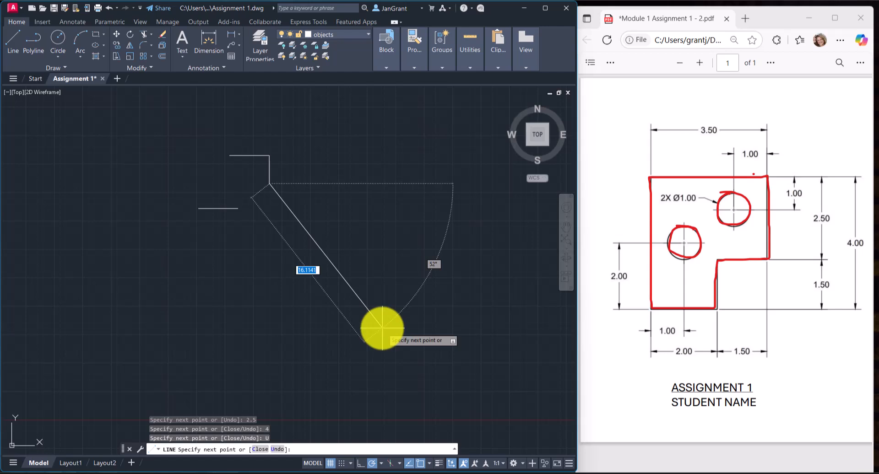
key("Escape")
key("Escape")
key("Escape")
key("Escape")
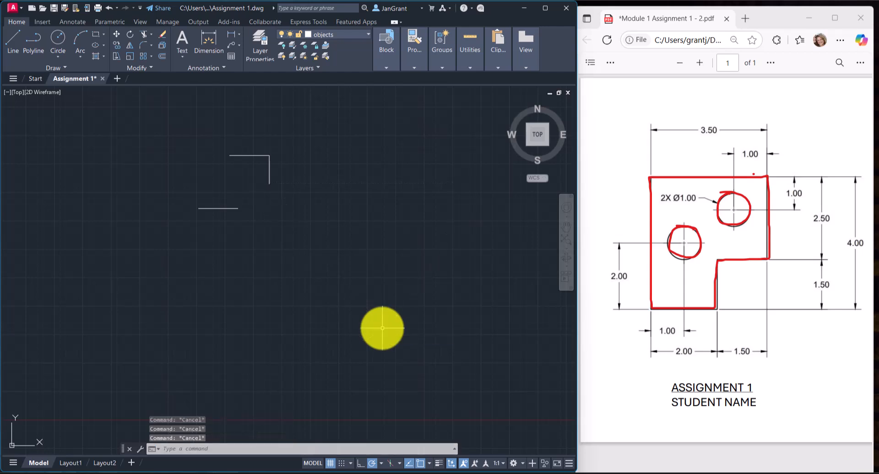
Erase all the practice lines from the drawing.
left_click(291, 142)
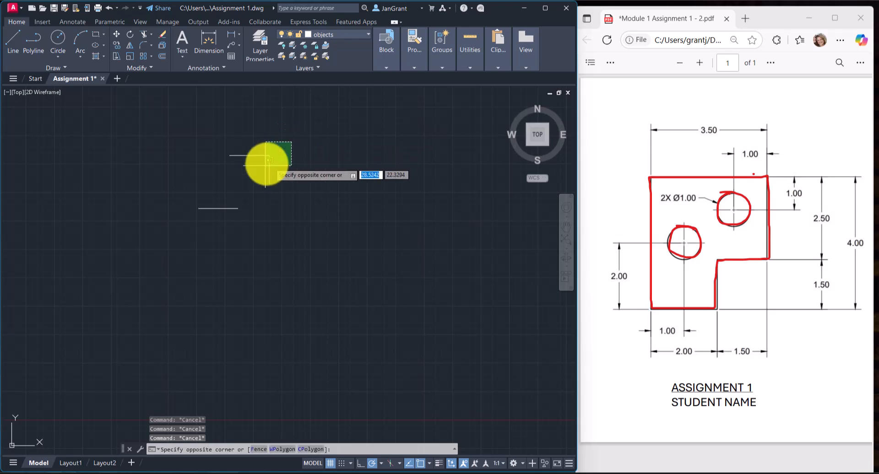
left_click(183, 225)
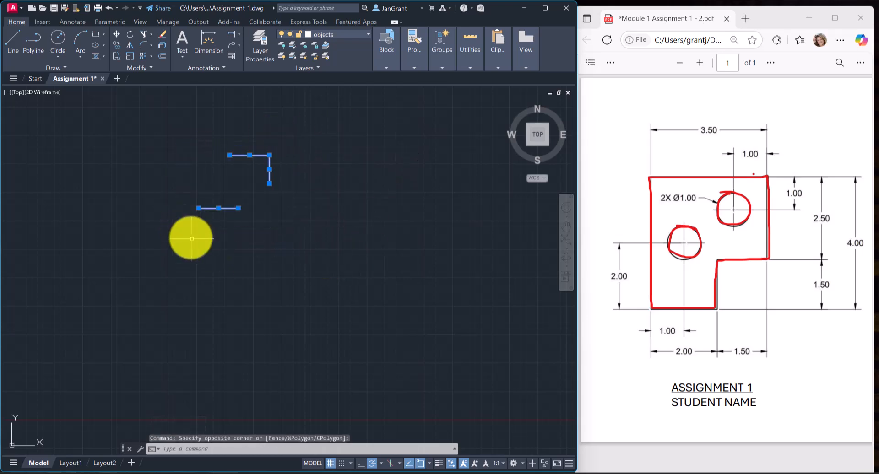
left_click(162, 34)
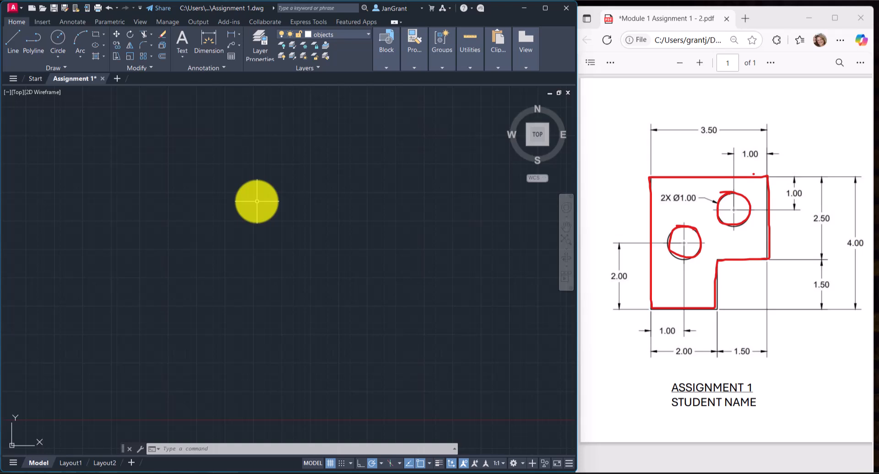
Start the Assignment 1 outline with connected lines: 3.5 horizontally to the right for the top edge, followed by 2.5 straight down.
left_click(12, 39)
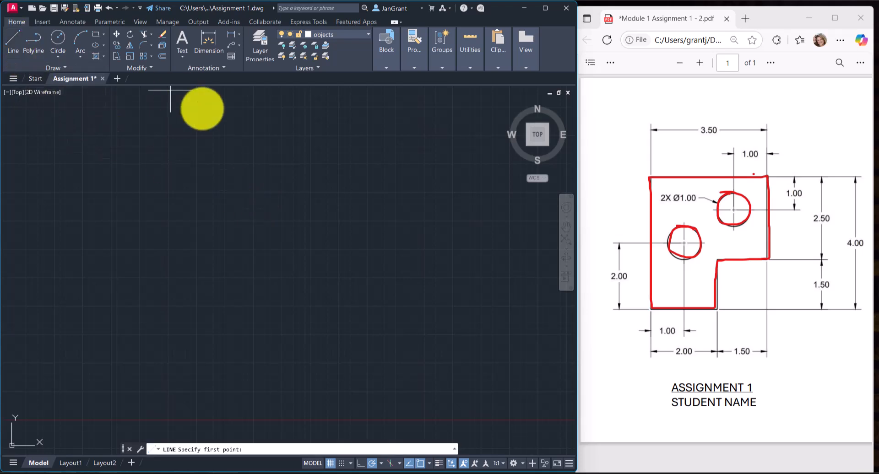
left_click(205, 200)
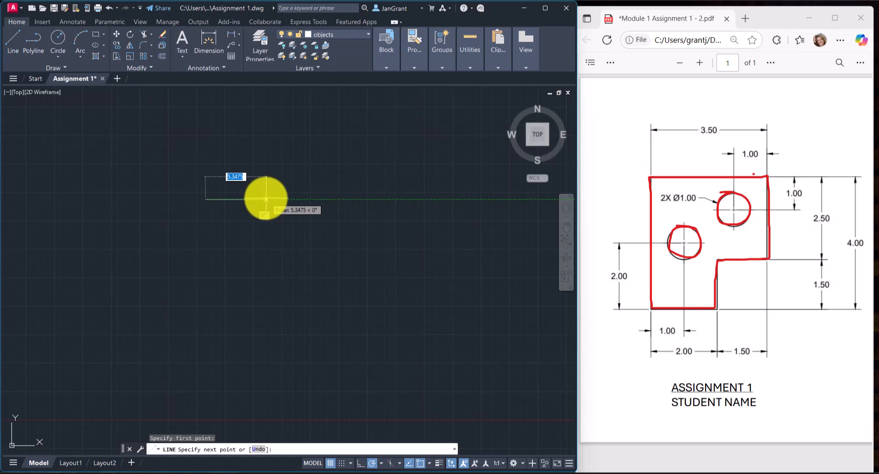
type("3.5")
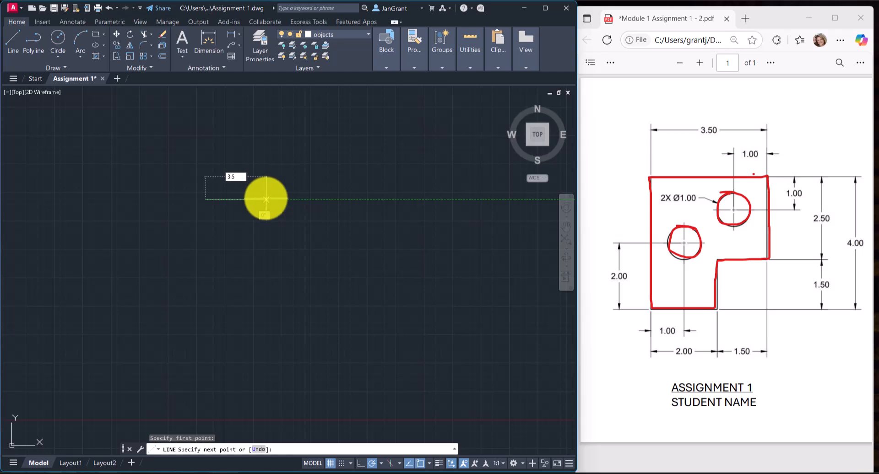
key("Return")
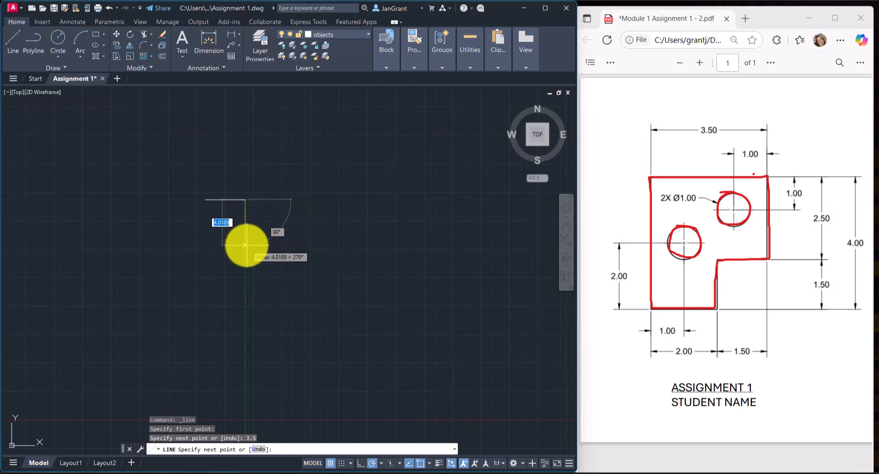
type("2.6")
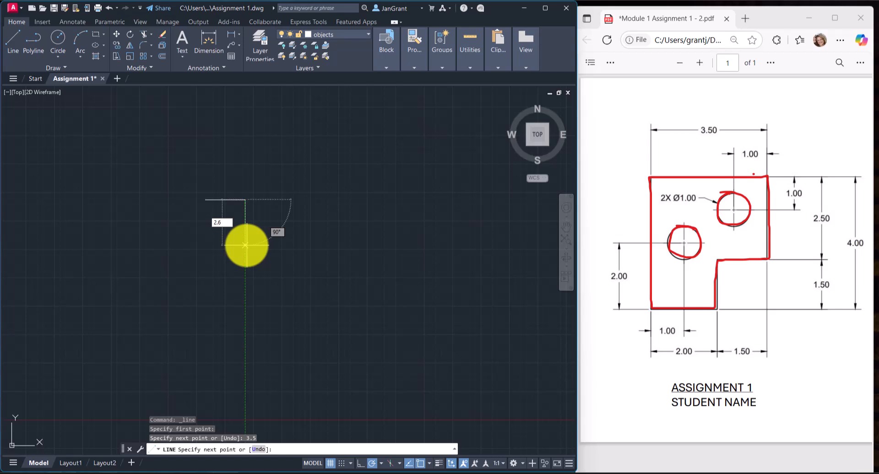
key("BackSpace")
type("5")
key("Return")
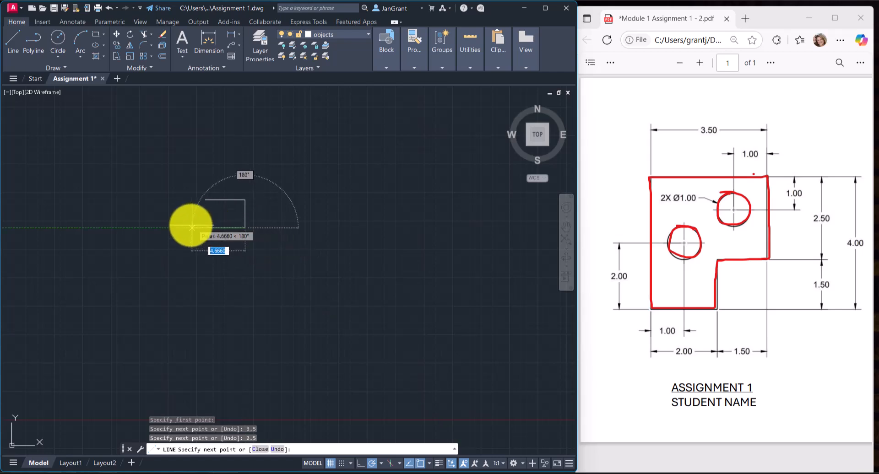
Continue the outline 1.5 to the left, 1.5 down and 2 to the left, and close it back to its starting point.
scroll(190, 229, "up", 2)
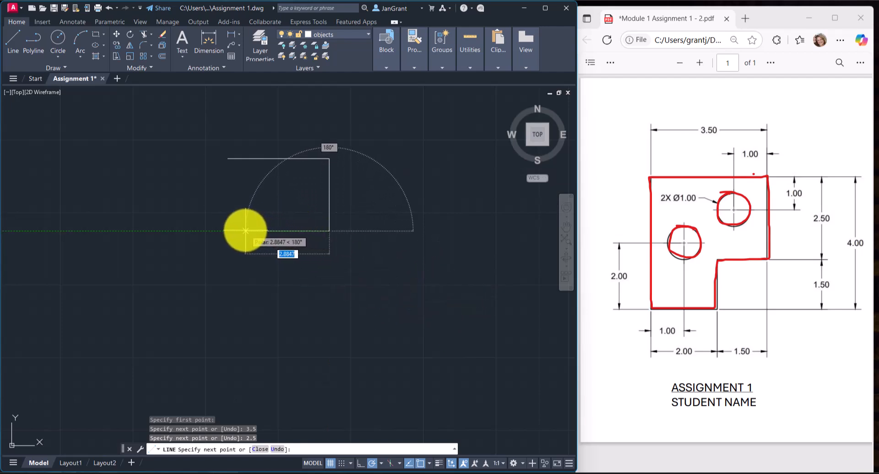
type("1.5")
key("Return")
type("1.5")
key("Return")
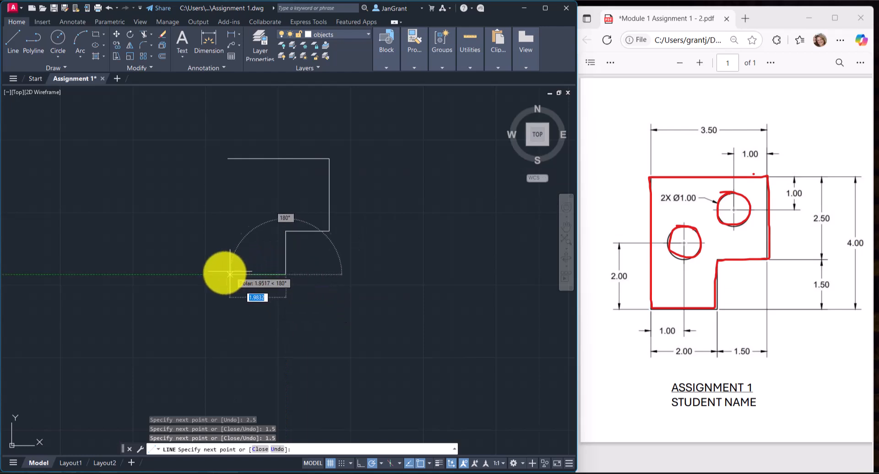
type("2")
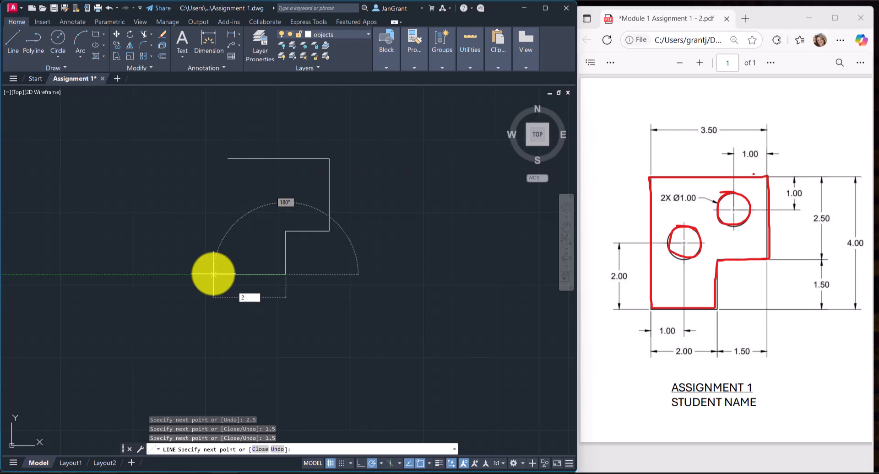
key("Return")
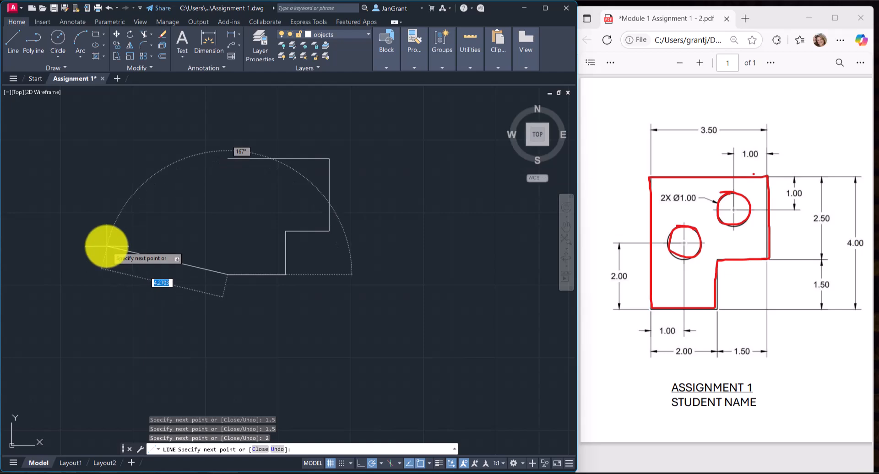
right_click(103, 168)
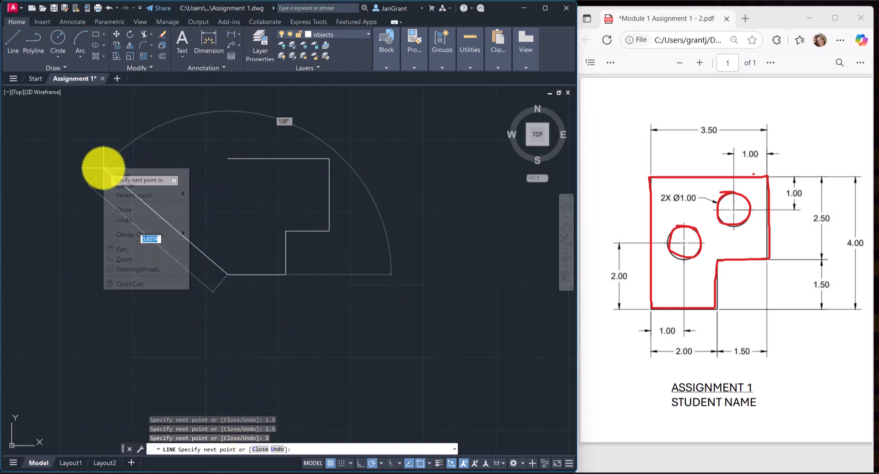
left_click(147, 210)
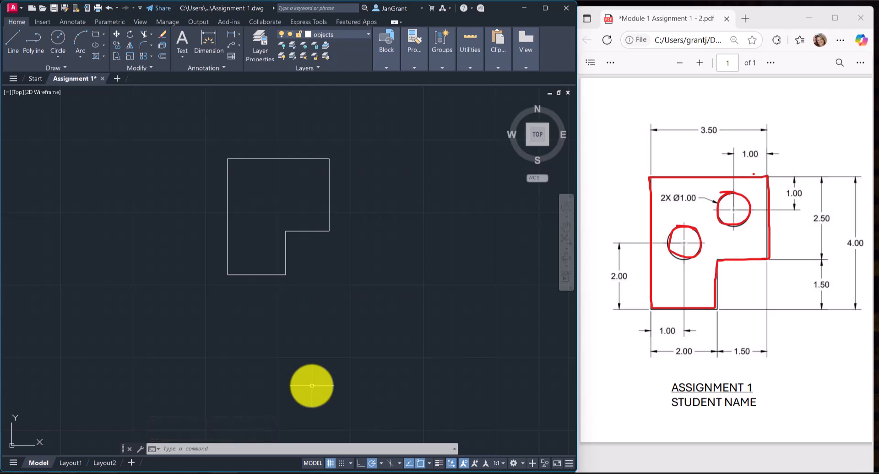
Select the outline's top edge to check its layer and length, and clear the selection.
scroll(265, 196, "up", 4)
scroll(261, 199, "down", 6)
scroll(261, 199, "up", 4)
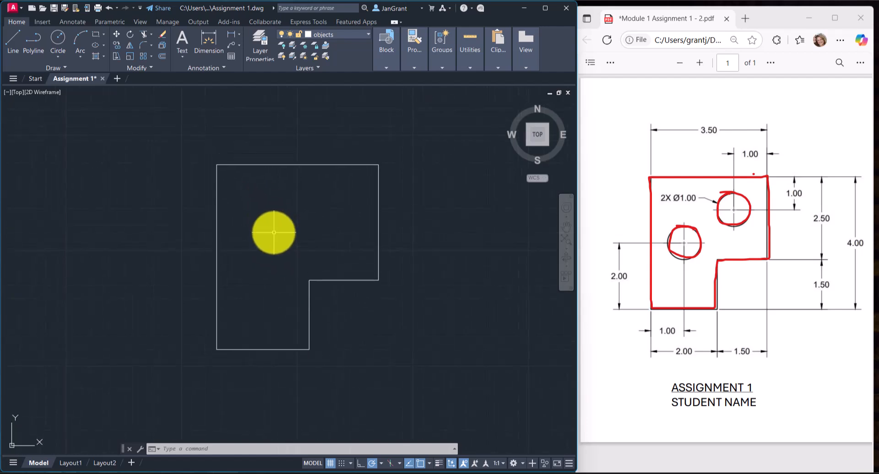
left_click(338, 165)
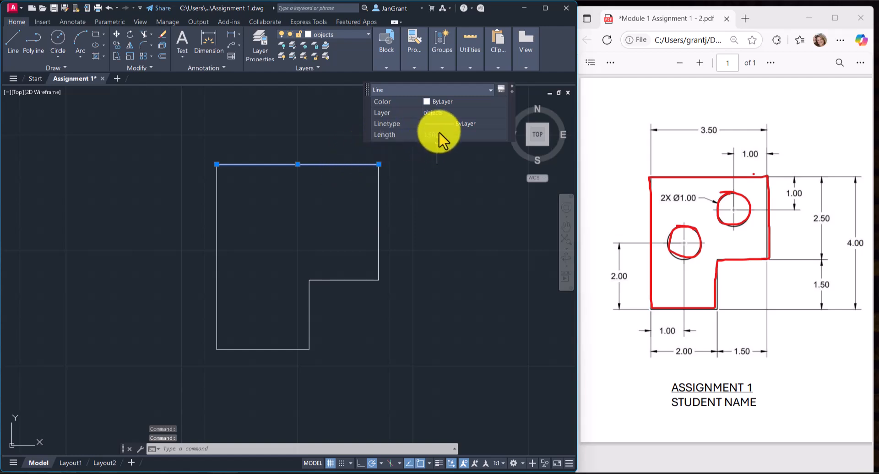
key("Escape")
key("Escape")
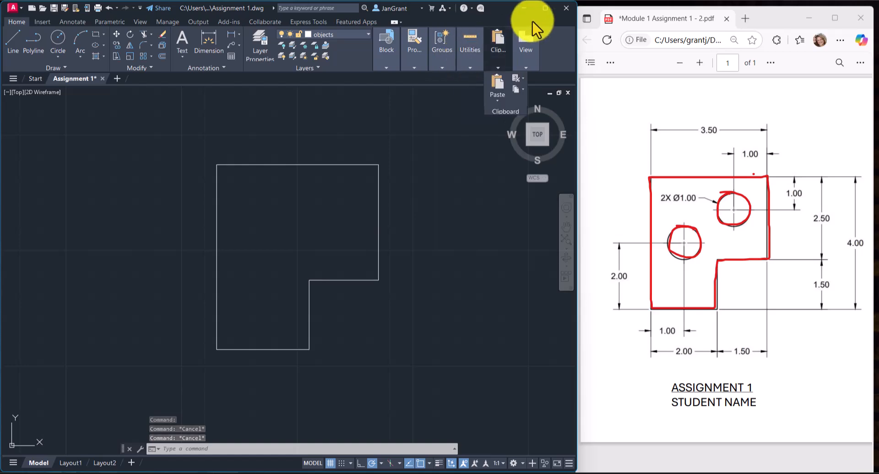
Enlarge the drawing window to full screen and check the outline's dimensions with the Quick measure tool.
left_click(545, 7)
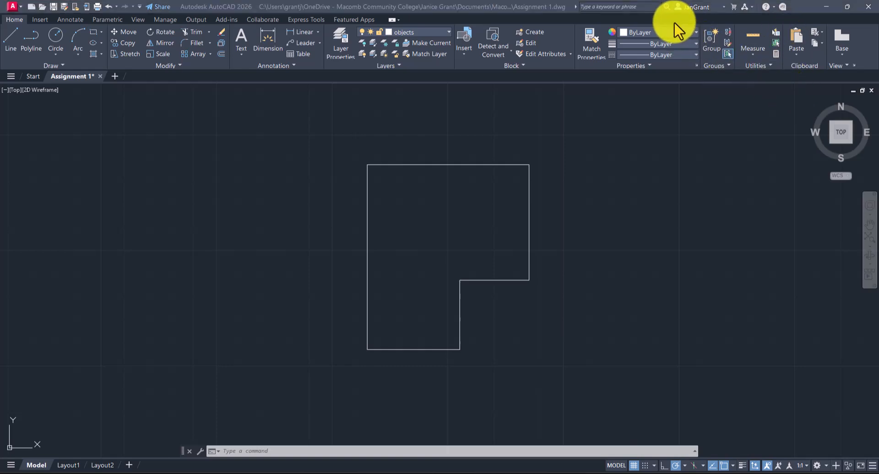
left_click(755, 53)
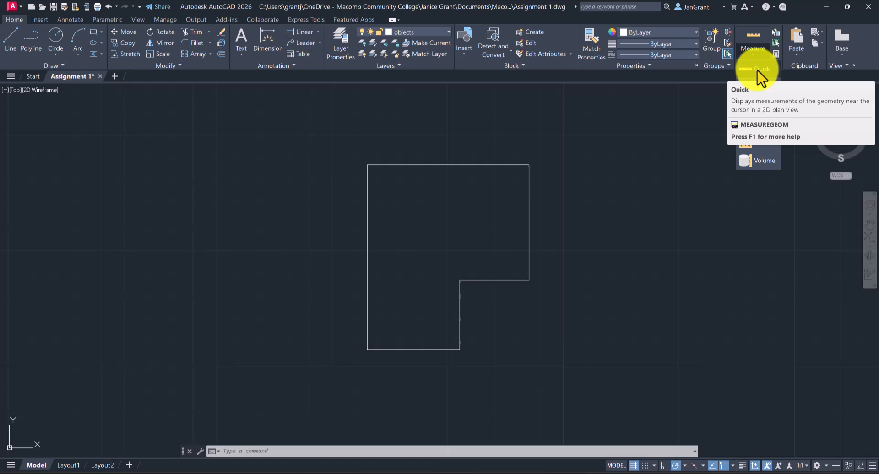
left_click(757, 74)
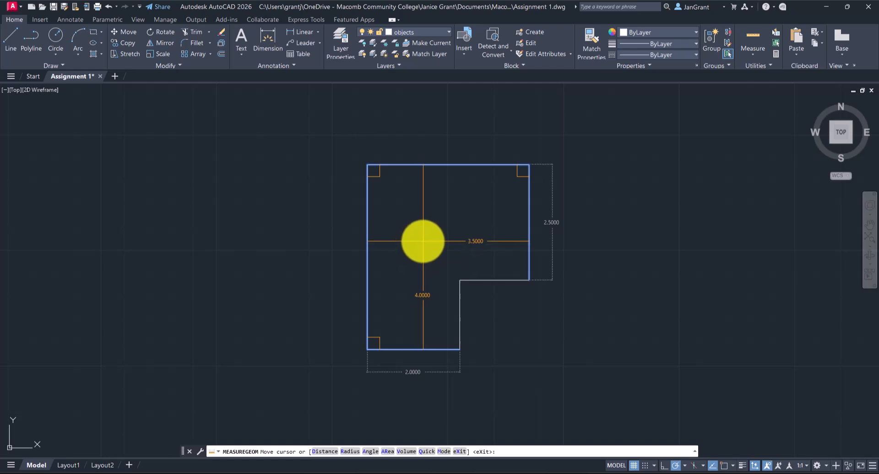
Measure the distance between the top edge's two endpoints, end the measurement and restore the side-by-side window size.
left_click(751, 56)
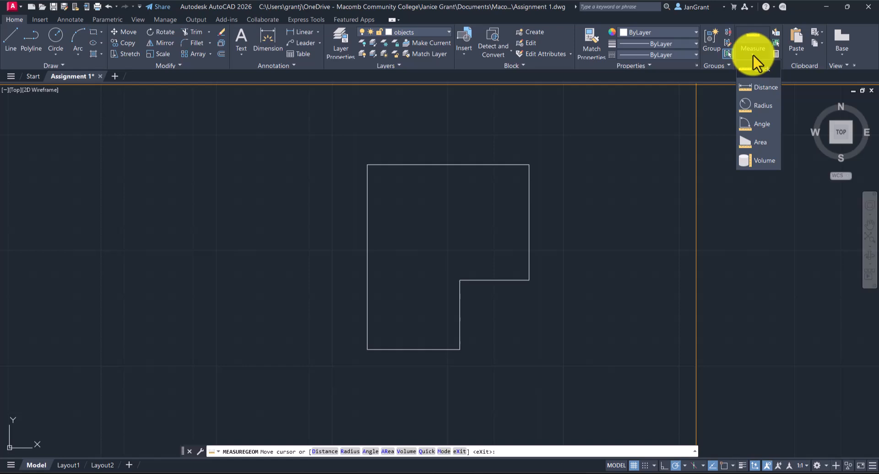
left_click(758, 92)
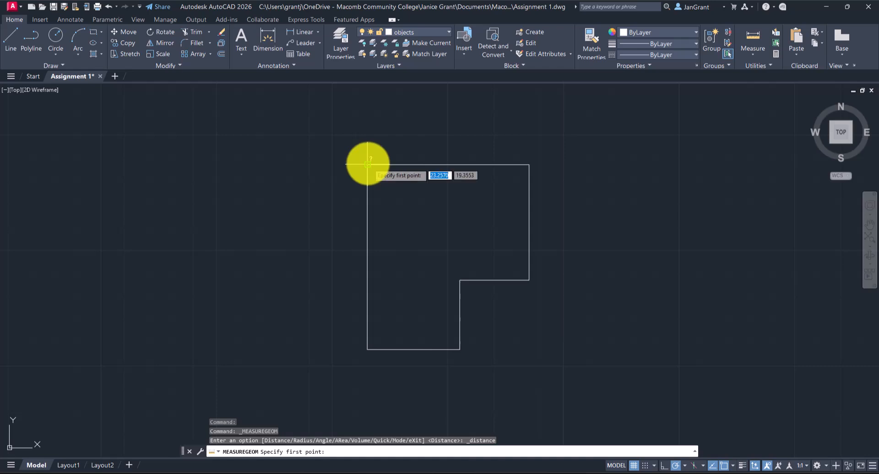
left_click(367, 164)
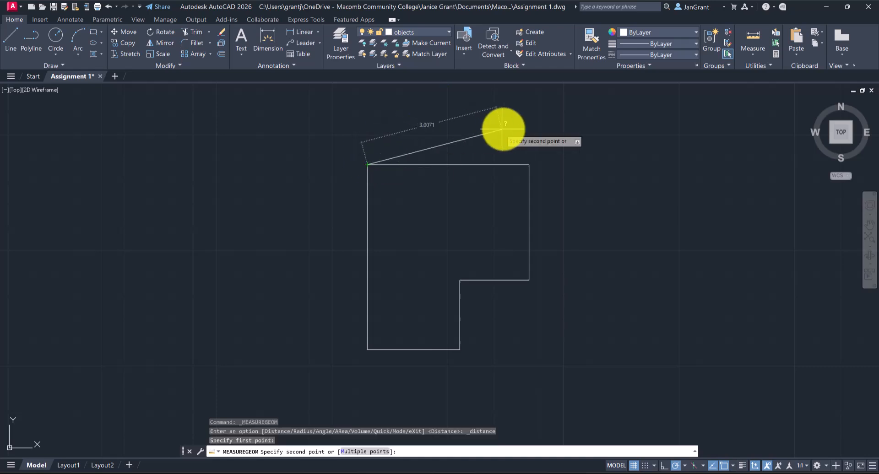
left_click(529, 164)
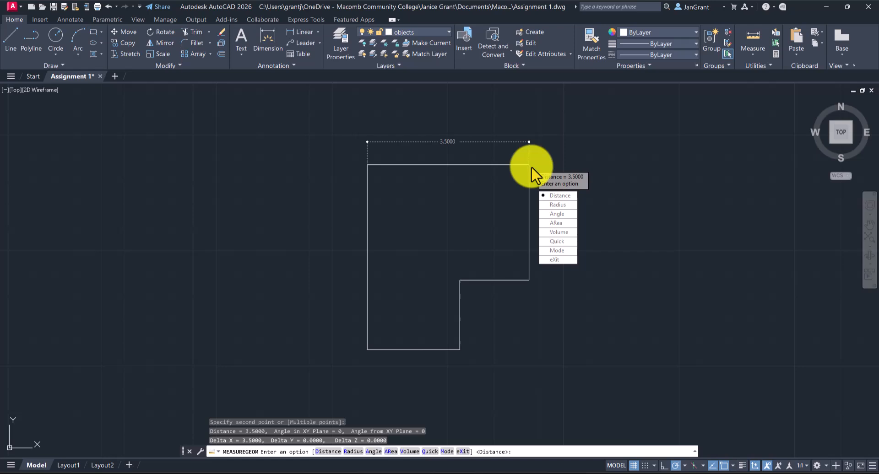
key("Escape")
key("Escape")
key("Escape")
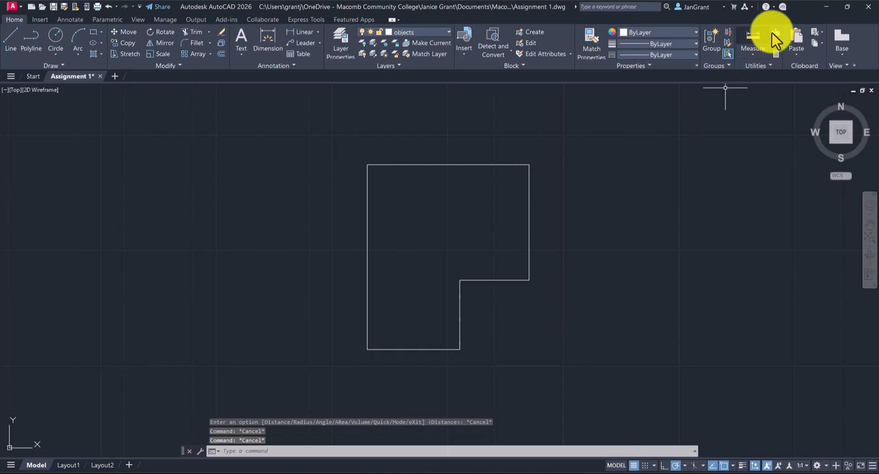
left_click(846, 8)
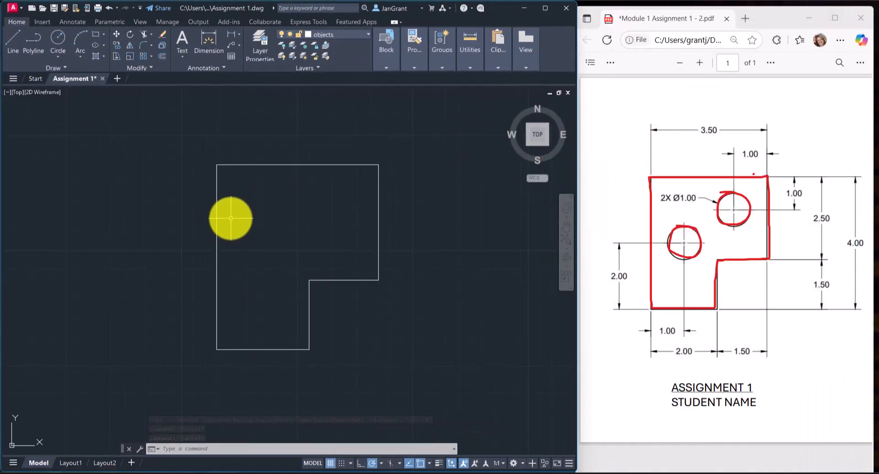
Offset the outline's top edge by 1 downward into the figure.
middle_click_drag(318, 229, 273, 240)
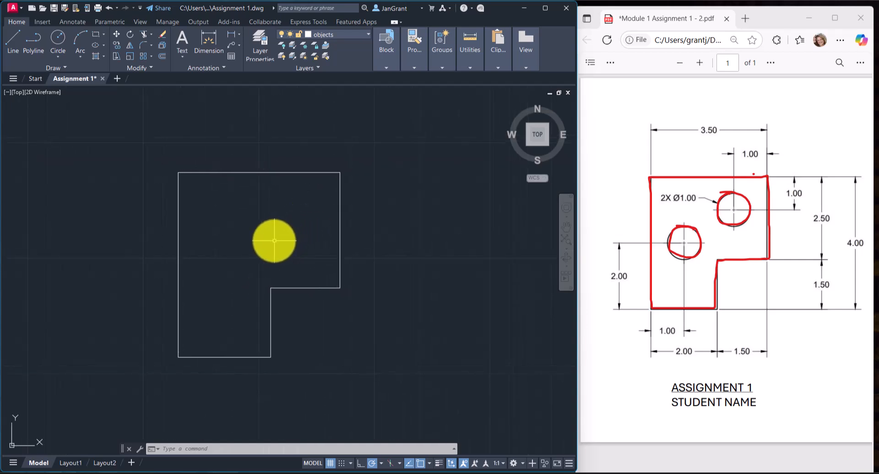
left_click(799, 130)
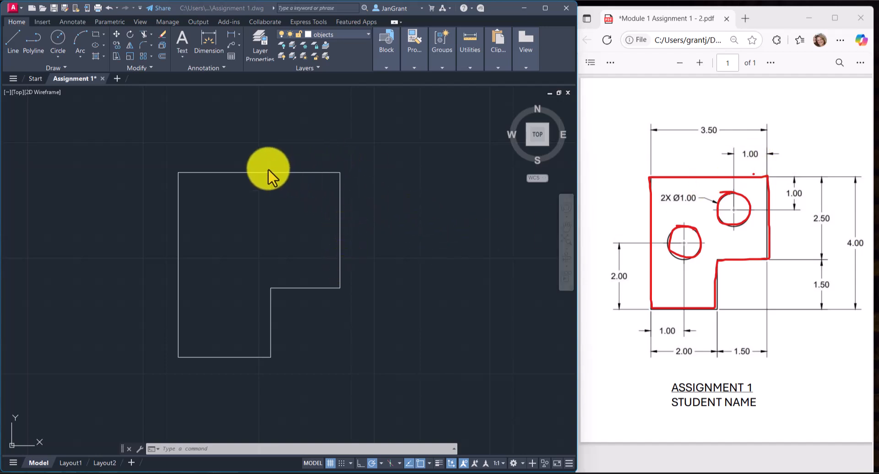
left_click(367, 134)
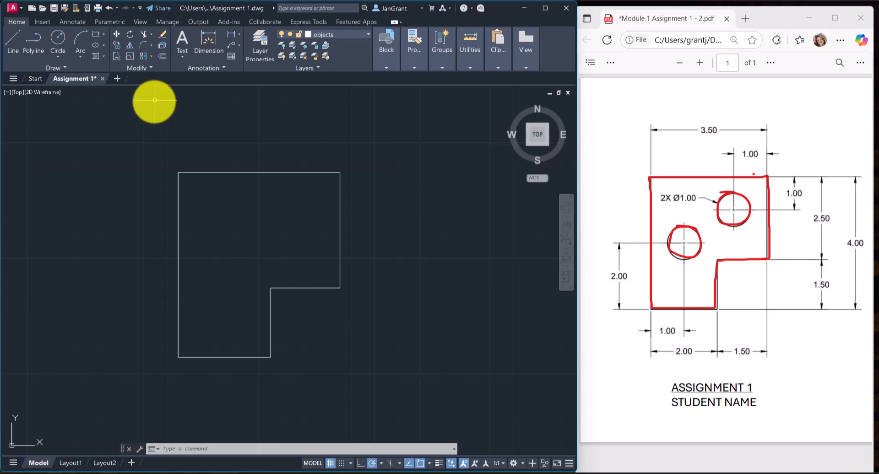
left_click(162, 56)
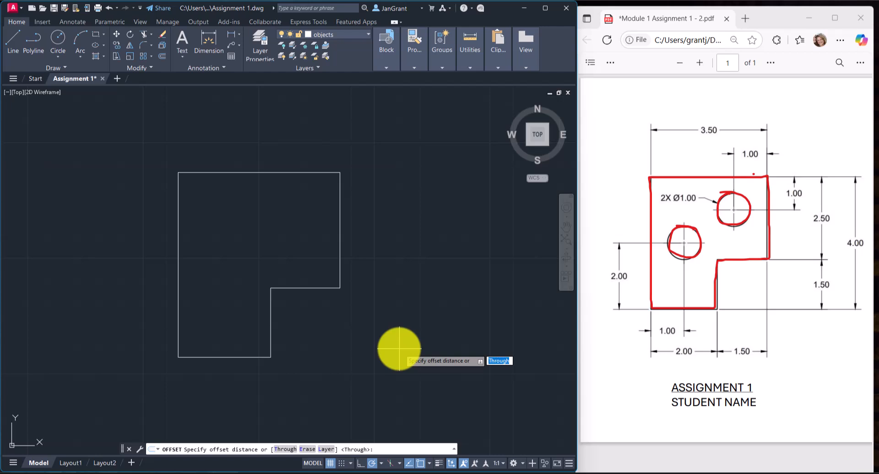
type("1")
key("Return")
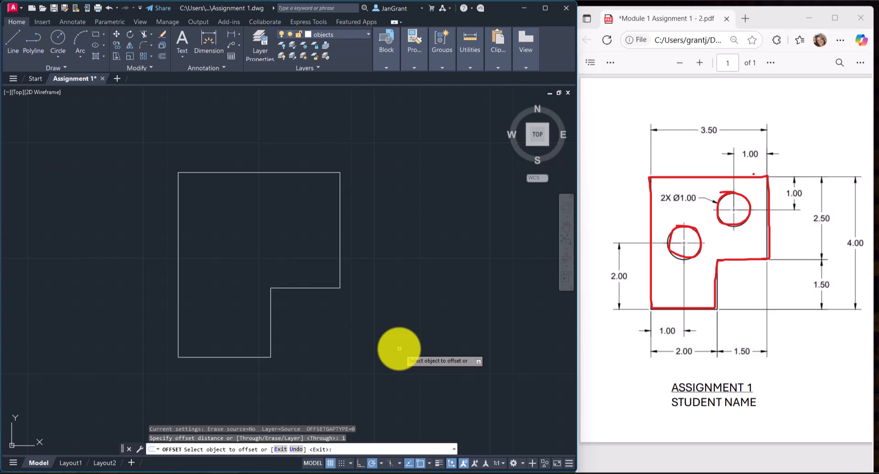
left_click(266, 172)
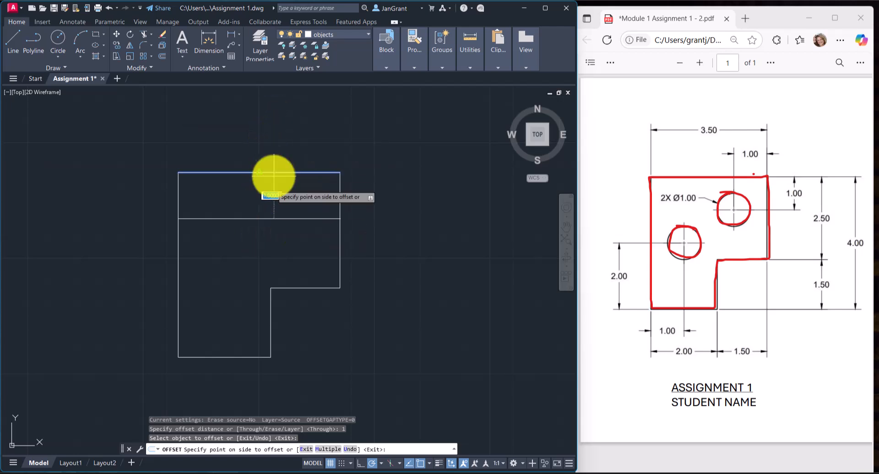
left_click(236, 250)
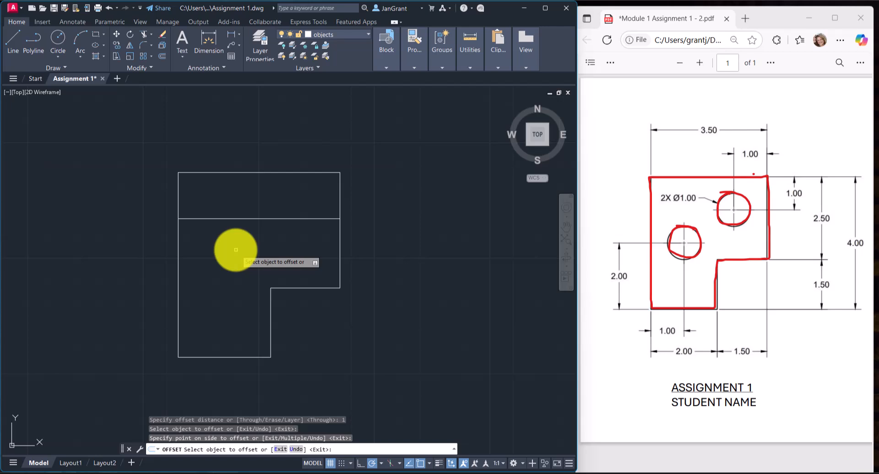
Offset the outline's right vertical edge by 1 leftward into the figure and end the Offset command.
left_click(340, 243)
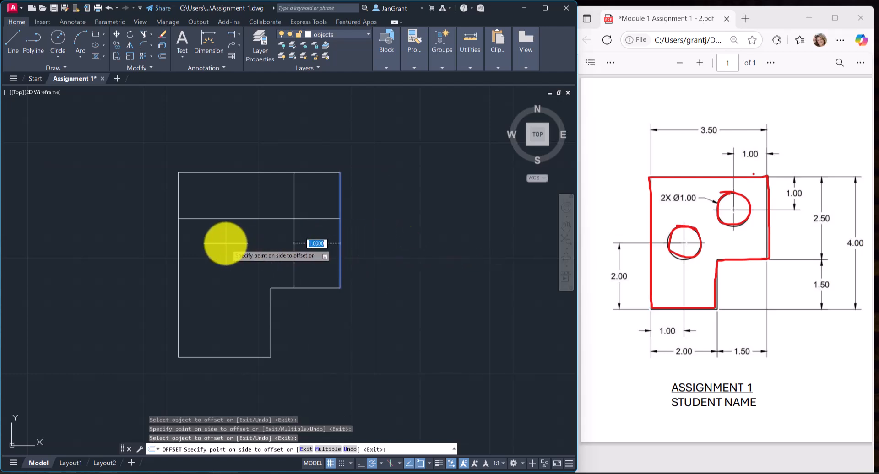
left_click(208, 246)
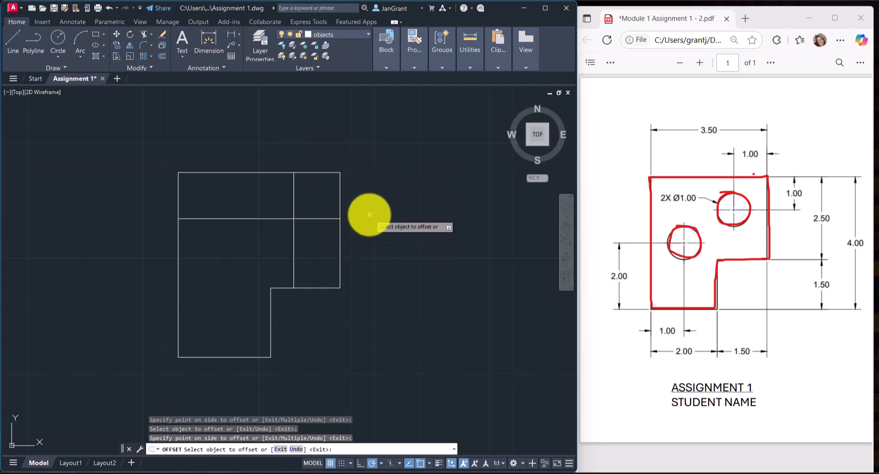
right_click(396, 157)
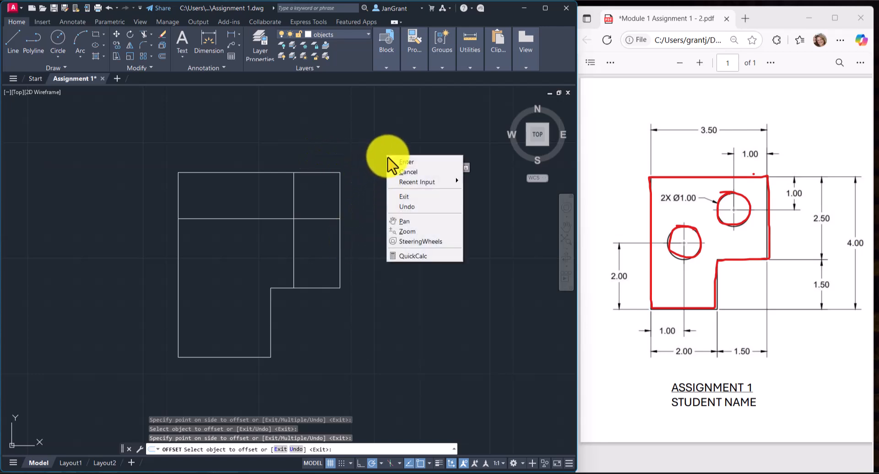
left_click(414, 165)
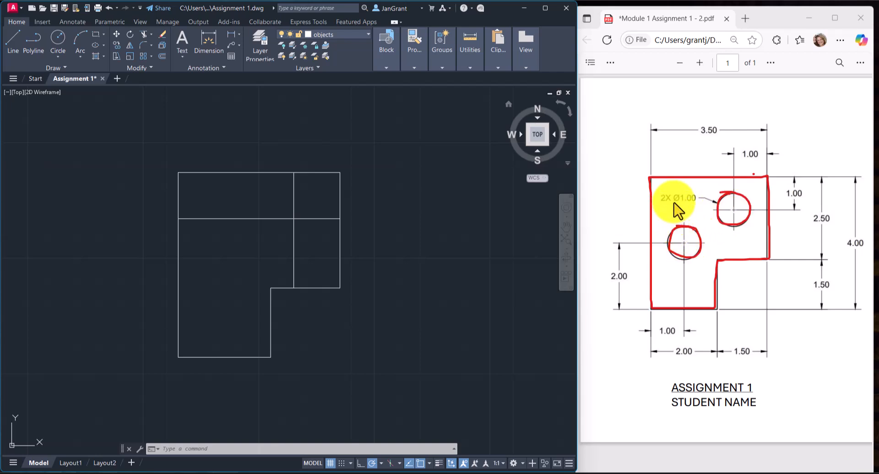
Enlarge the reference PDF, sketch a red slashed-circle diameter symbol between the two assignment figures, and restore the side-by-side view.
left_click(774, 49)
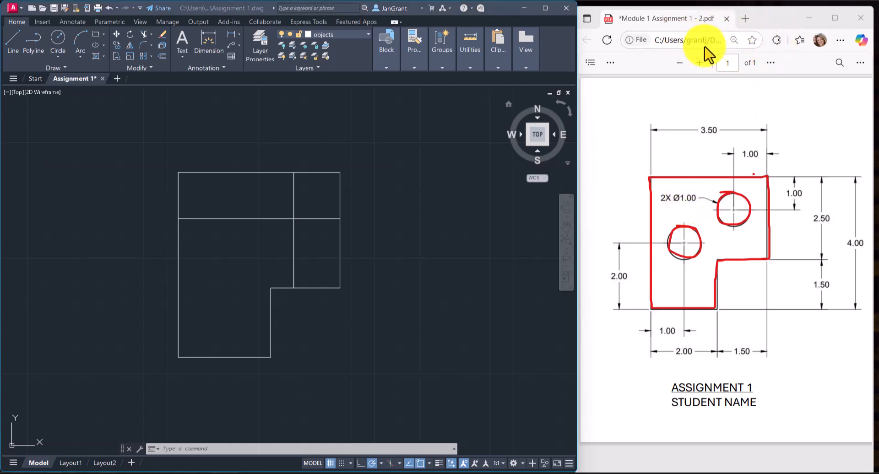
left_click(835, 18)
left_click(118, 53)
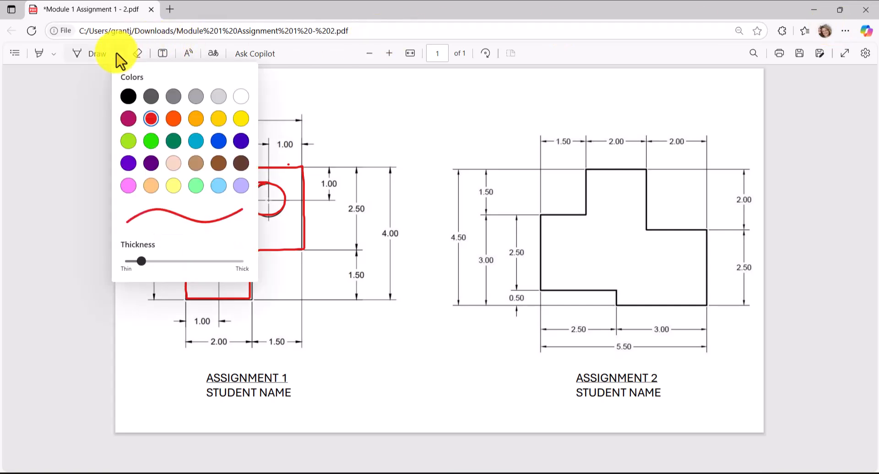
mouse_move(424, 113)
left_mouse_down()
mouse_move(394, 132)
mouse_move(428, 137)
mouse_move(432, 124)
mouse_move(415, 108)
mouse_move(388, 149)
left_mouse_up()
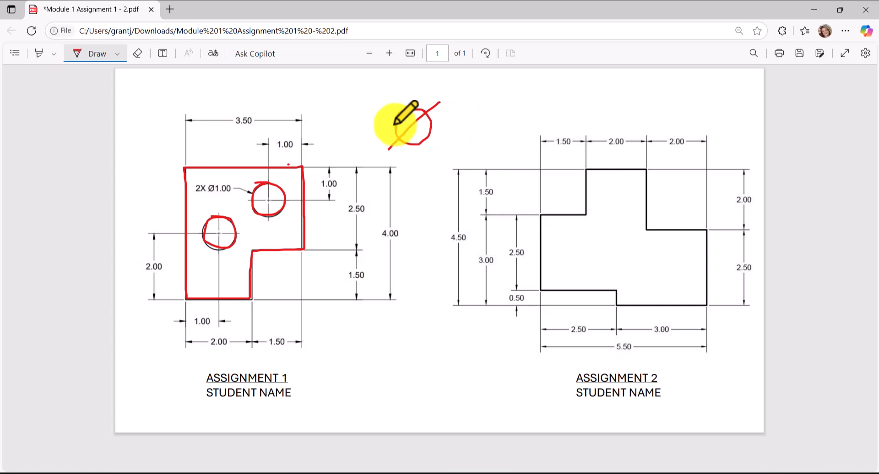
left_click_drag(432, 121, 431, 122)
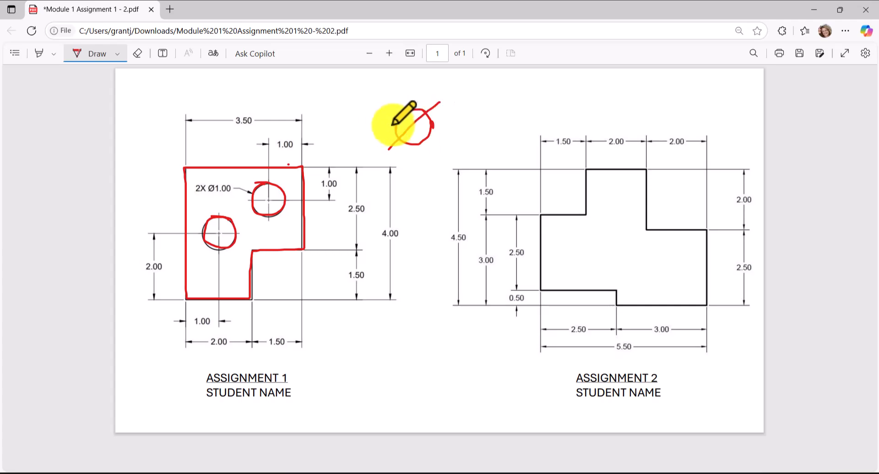
left_click(839, 9)
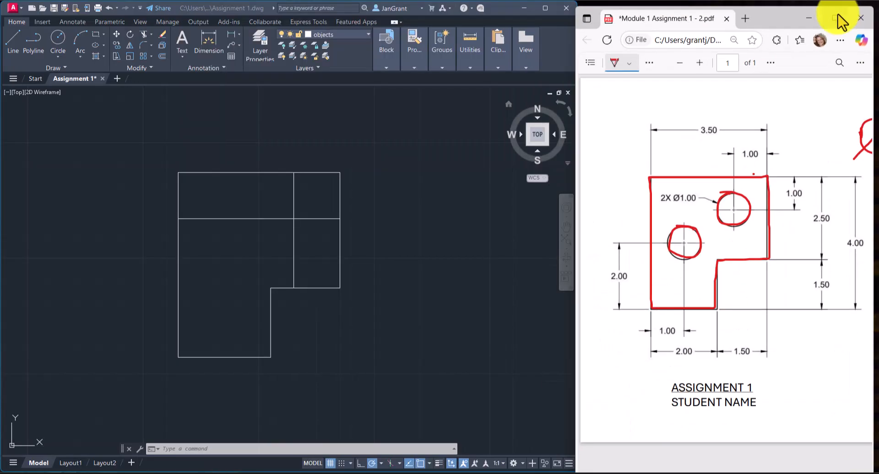
key("Escape")
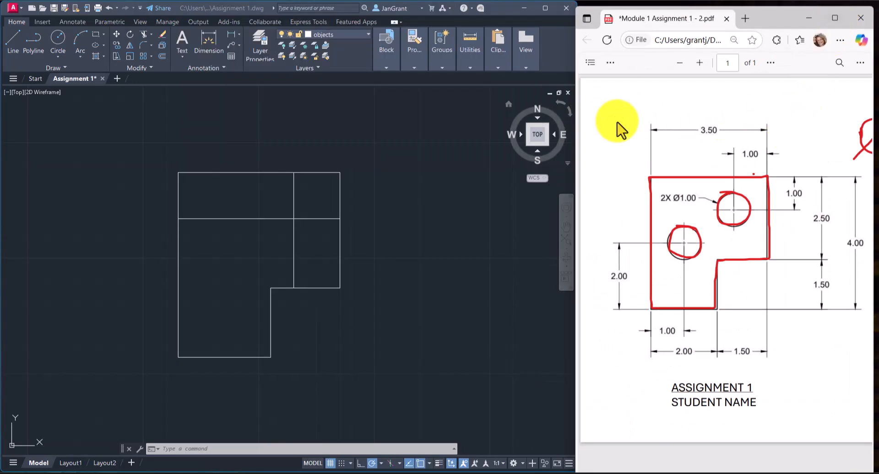
Draw a circle of diameter 1 by centre and diameter, centred on the intersection of the two offset lines.
left_click(166, 135)
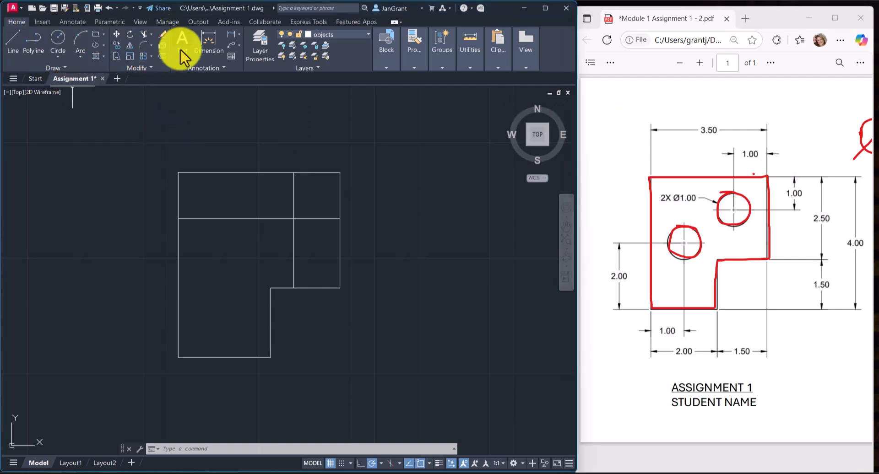
left_click(59, 59)
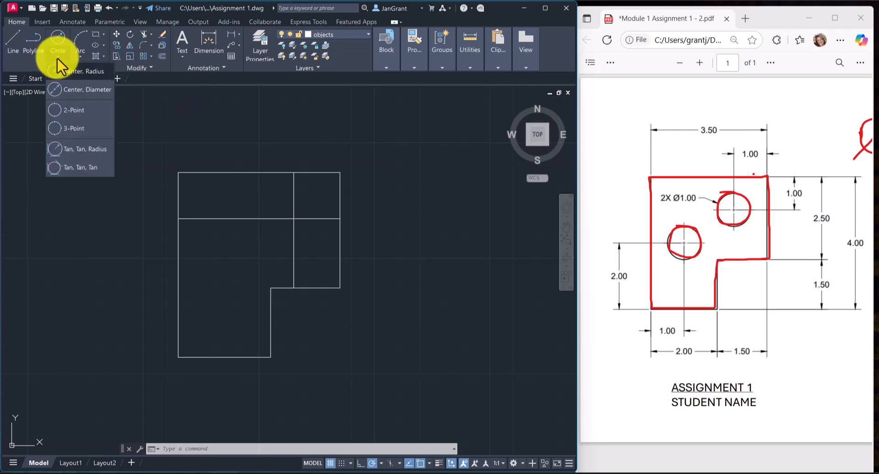
left_click(75, 90)
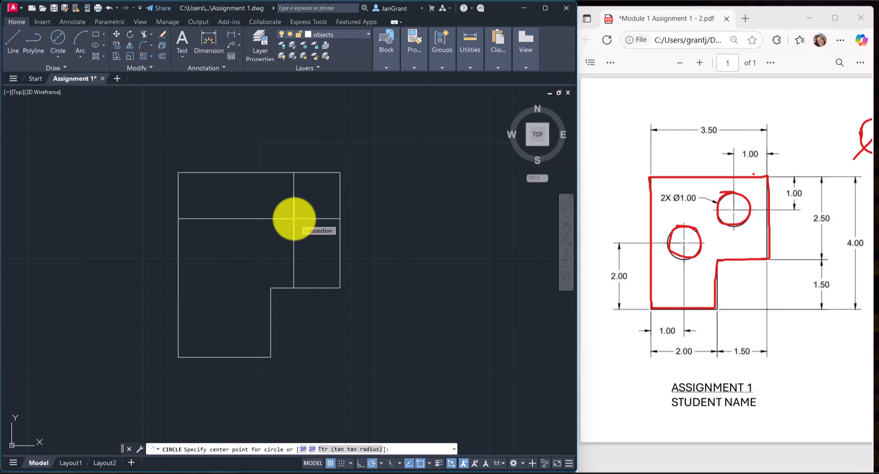
left_click(293, 219)
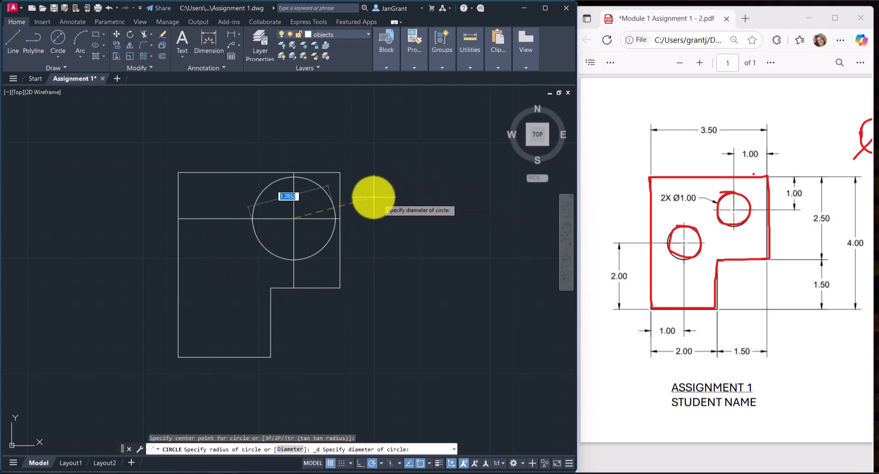
type("1")
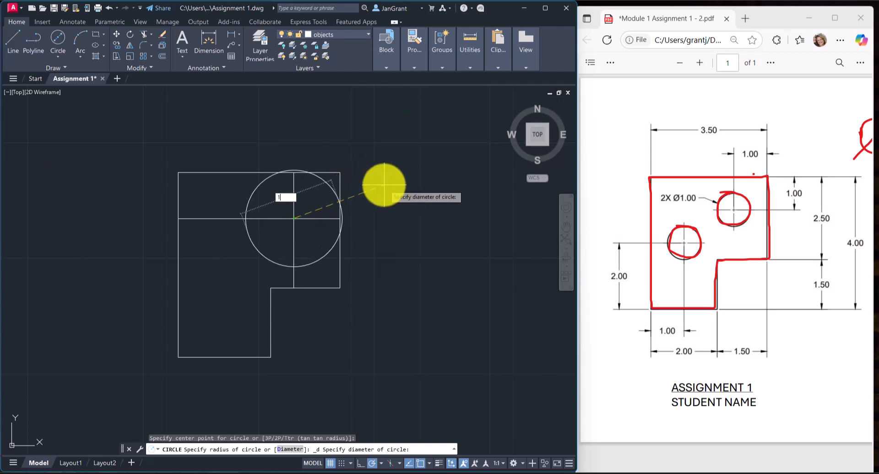
key("Return")
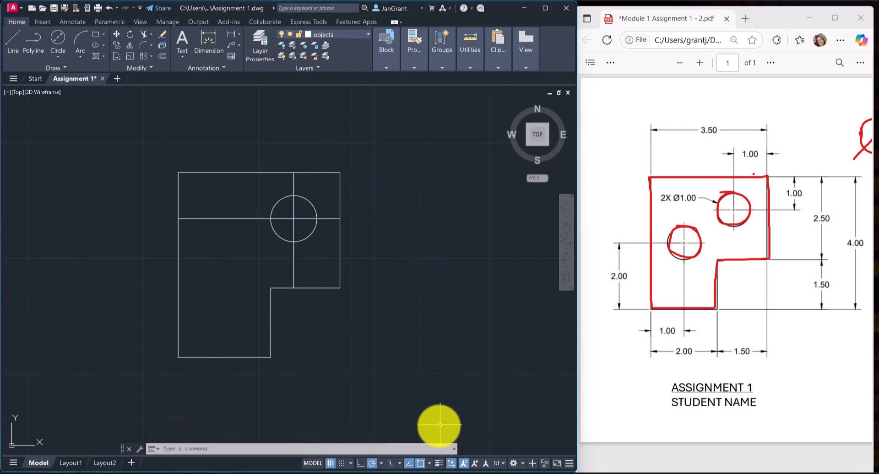
Turn off the Midpoint and Tangent object snaps.
left_click(428, 465)
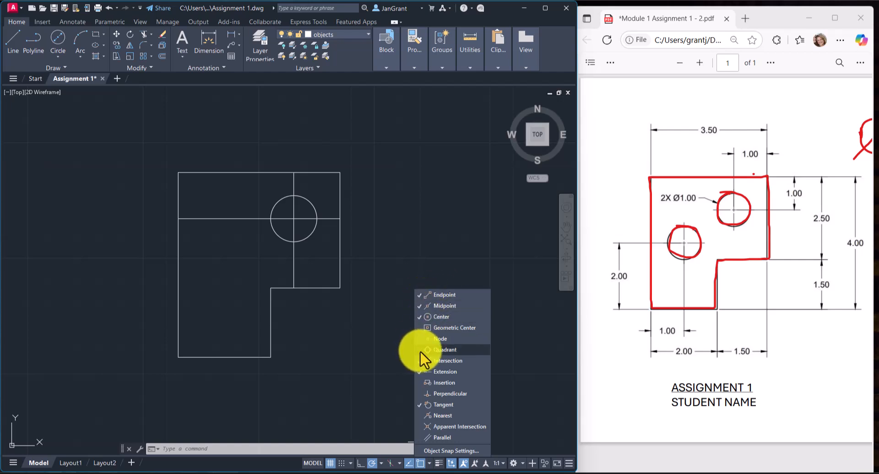
left_click(419, 306)
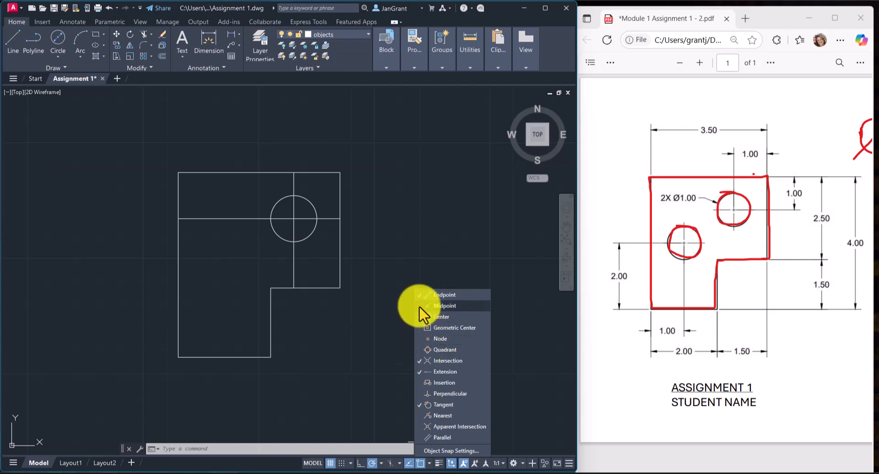
left_click(420, 405)
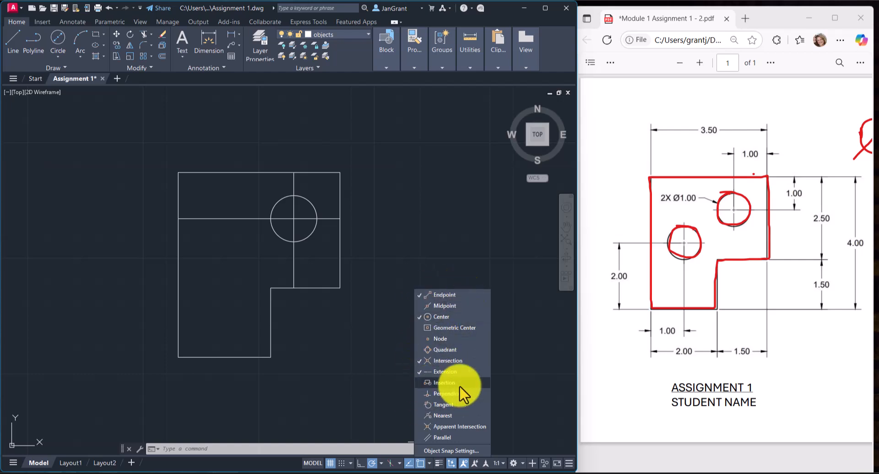
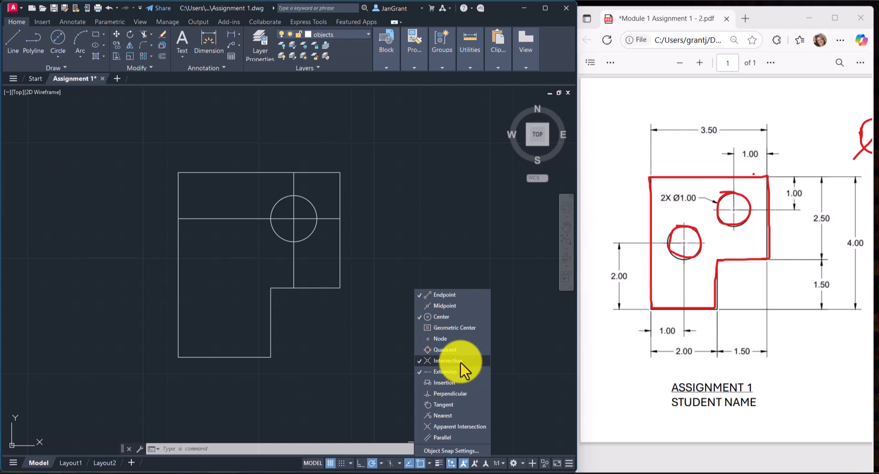
Erase the vertical and horizontal offset lines that cross at the centre of the upper circle.
left_click(390, 182)
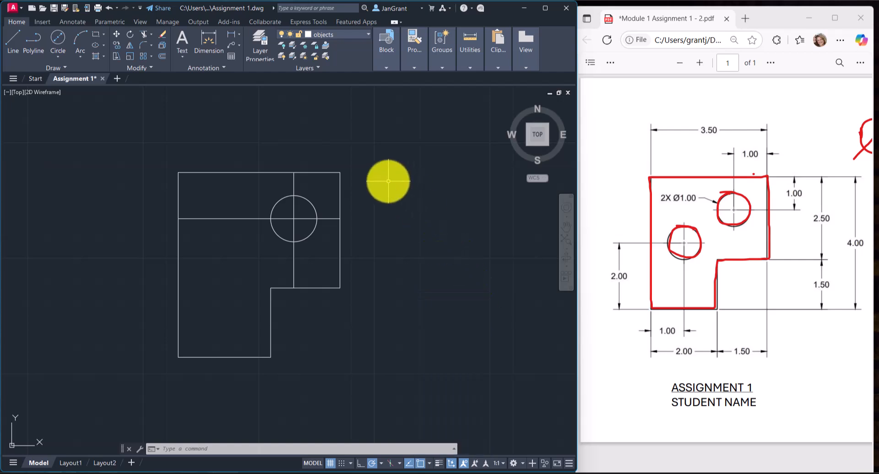
left_click(293, 182)
left_click(232, 218)
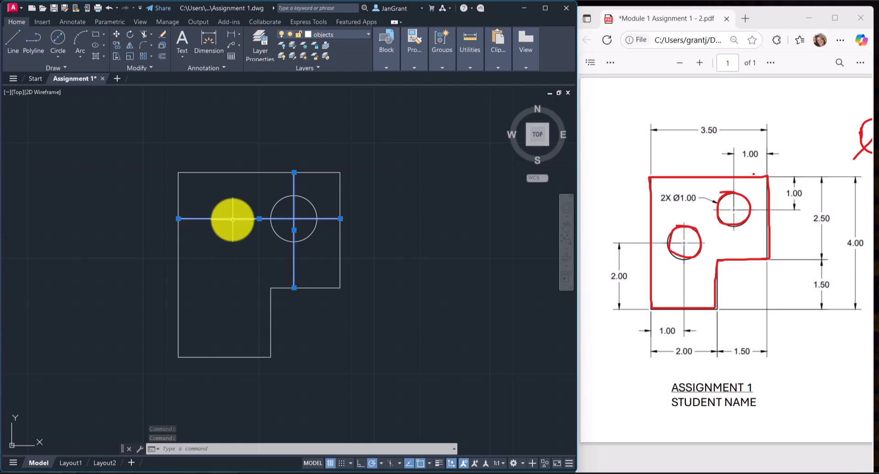
left_click(163, 33)
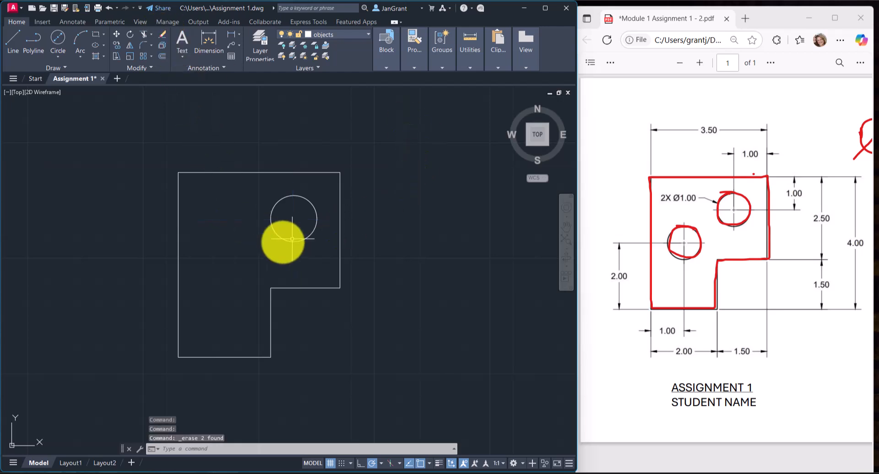
middle_click_drag(267, 249, 278, 232)
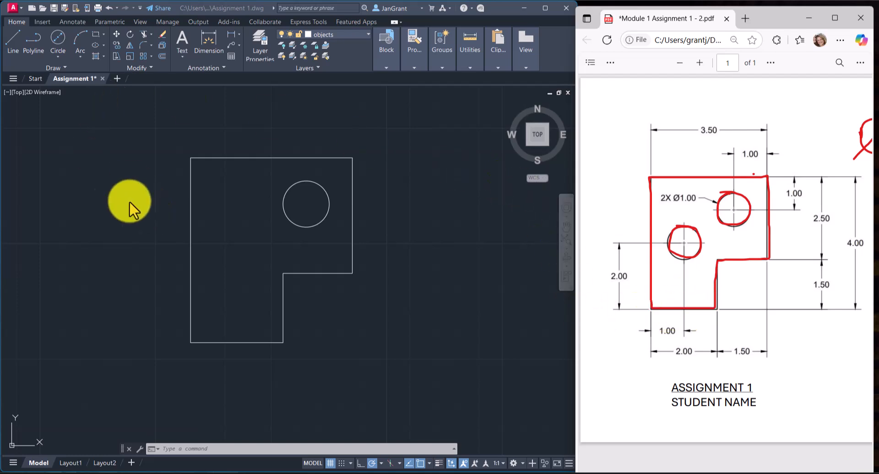
Offset the outline's bottom horizontal edge by 2 upward into the figure.
left_click(108, 179)
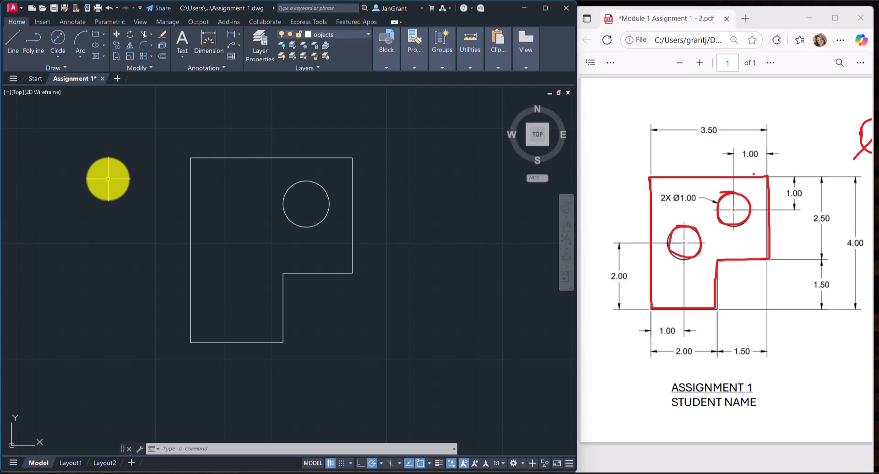
left_click(162, 57)
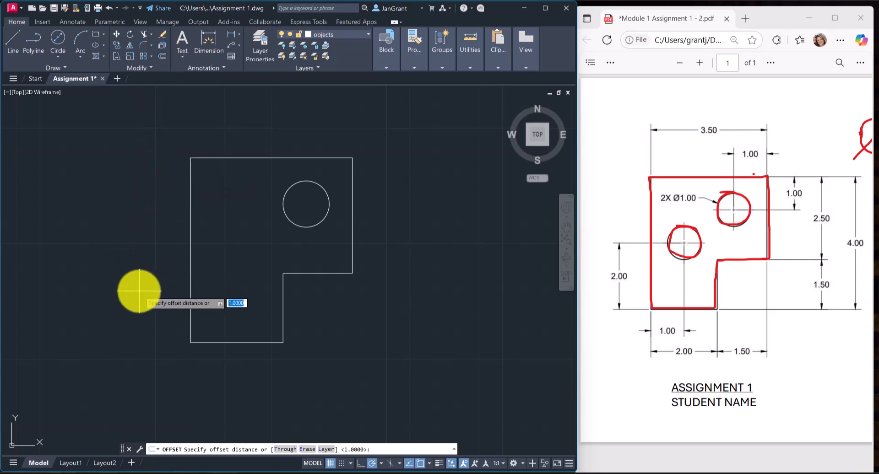
type("2")
key("Return")
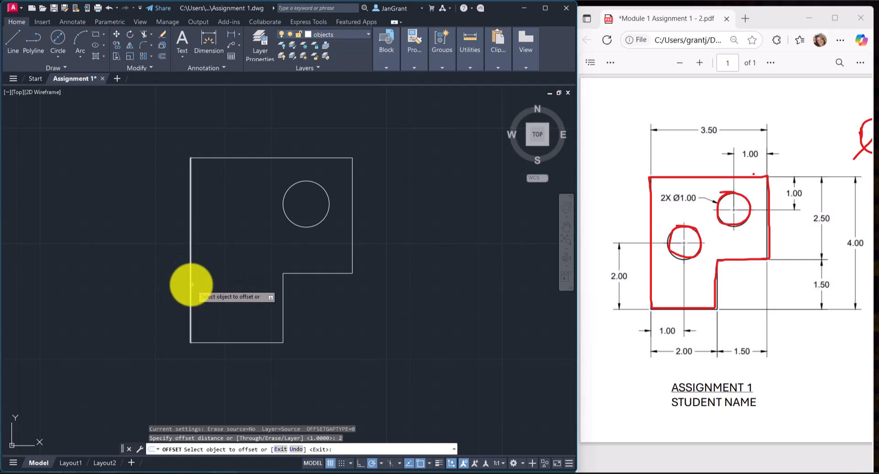
left_click(222, 343)
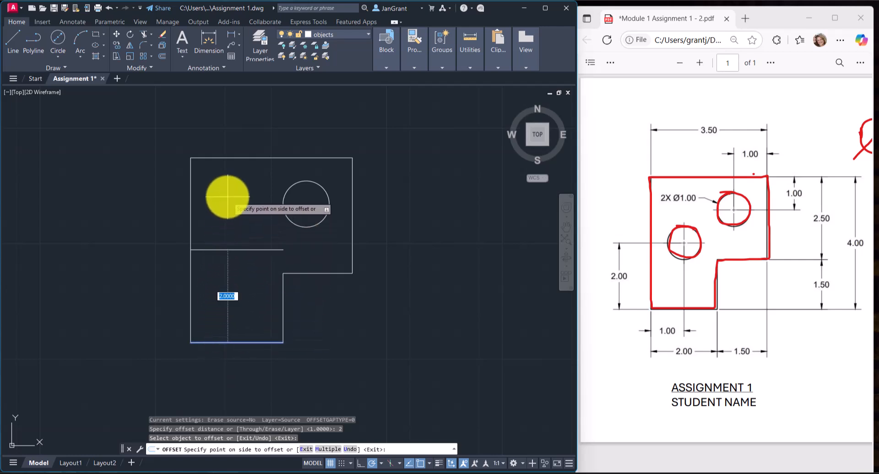
left_click(228, 197)
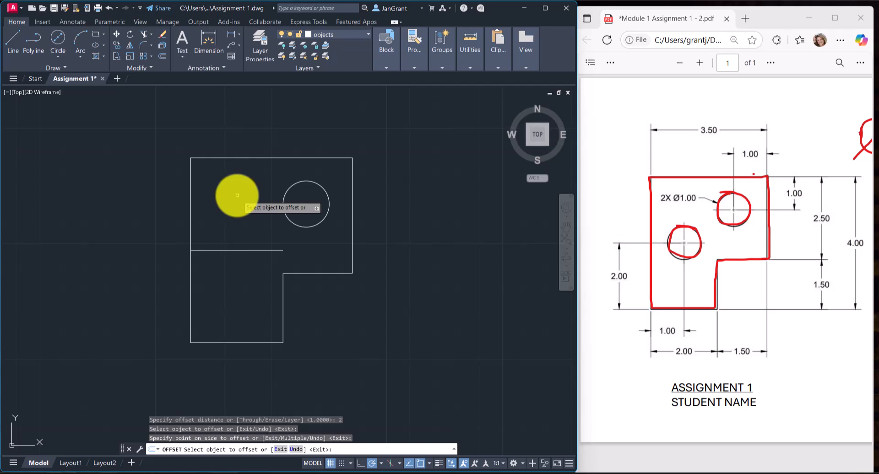
Offset the outline's left vertical edge by 1 rightward into the figure and end the Offset command.
left_click(163, 55)
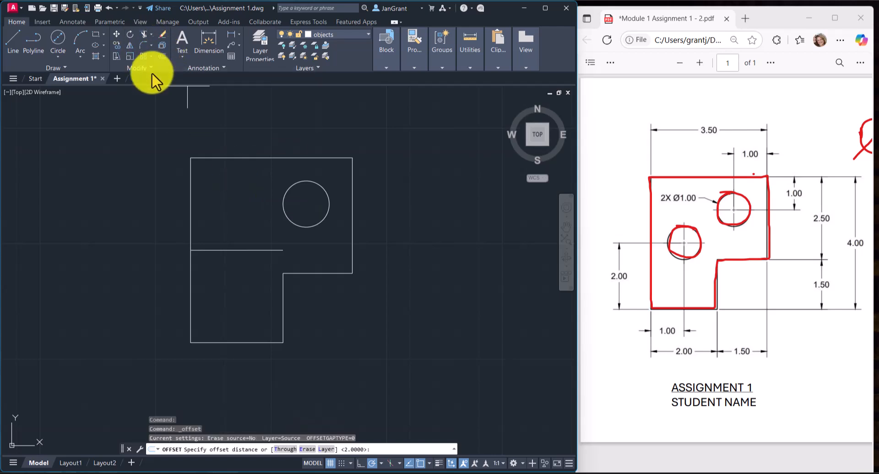
type("1")
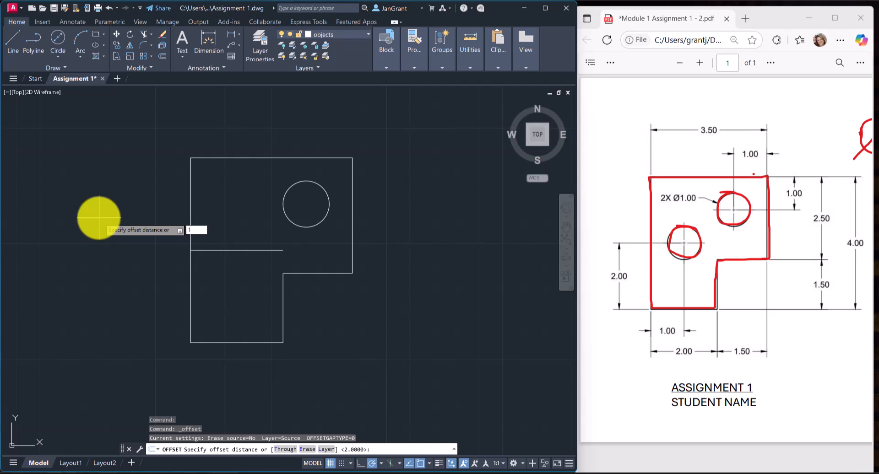
key("Return")
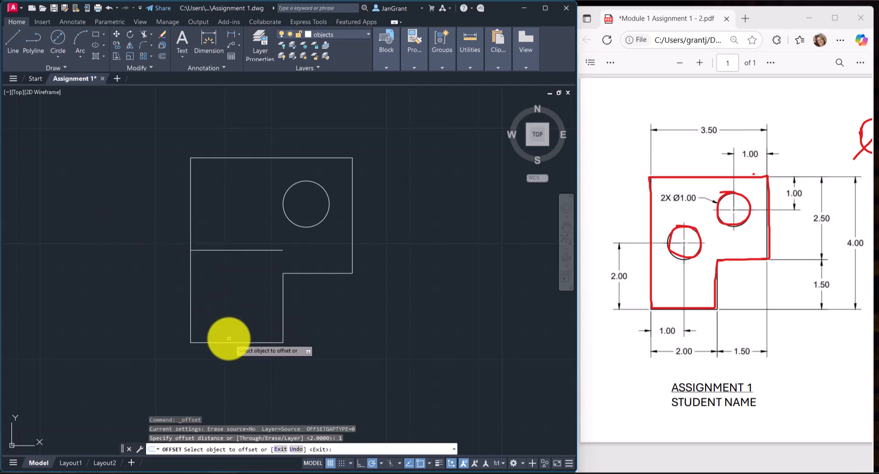
left_click(190, 315)
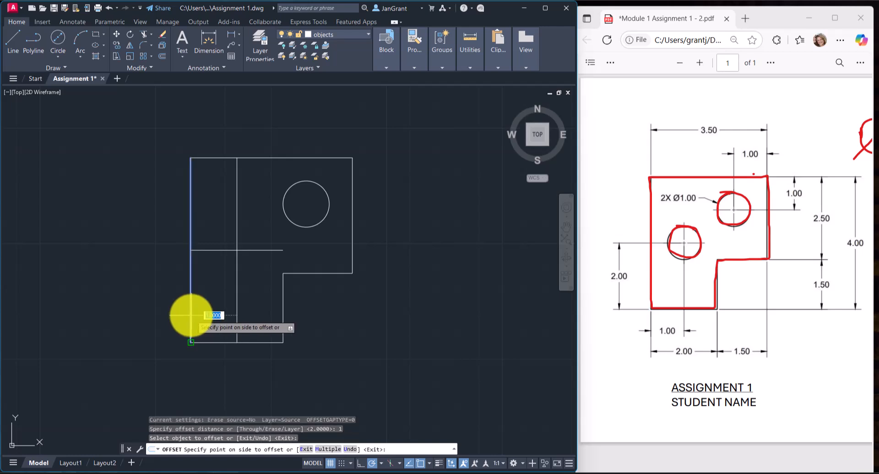
left_click(263, 277)
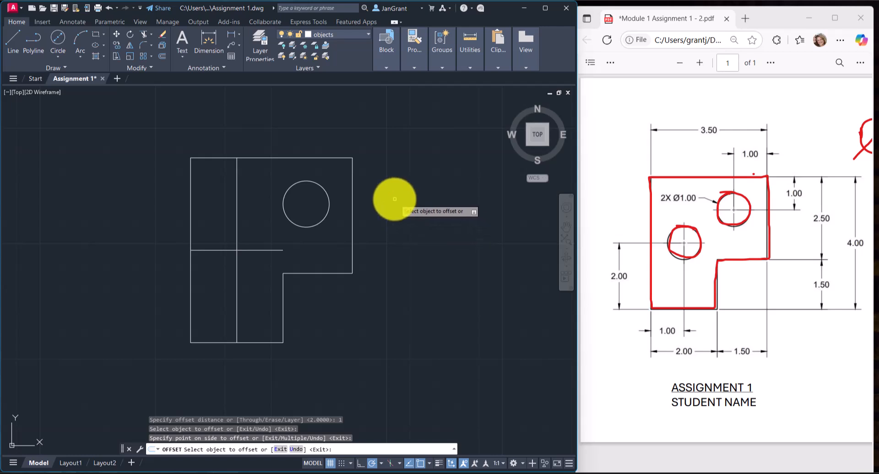
key("Escape")
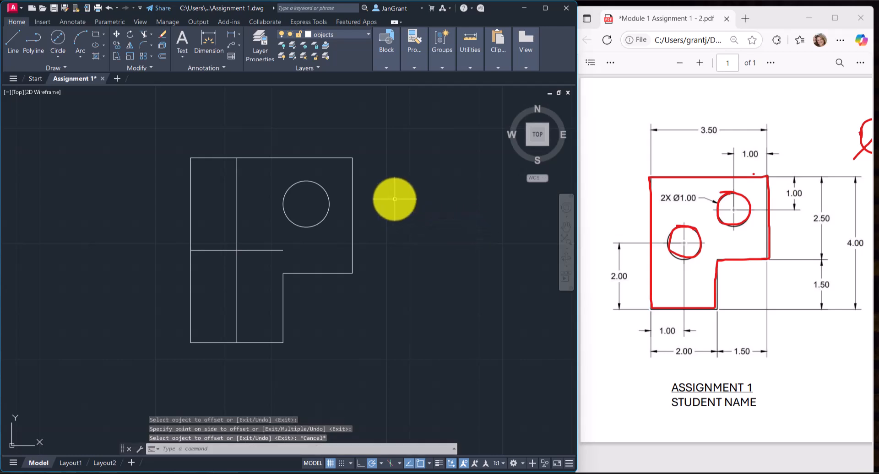
right_click(393, 199)
left_click(394, 169)
left_click(384, 200)
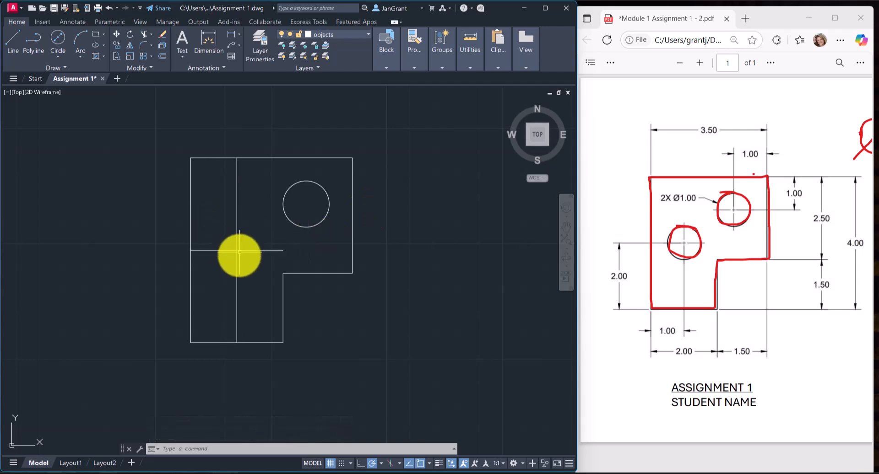
Draw a second circle by centre and diameter at the intersection of the new offset lines, accepting the default diameter of 1.
left_click(57, 56)
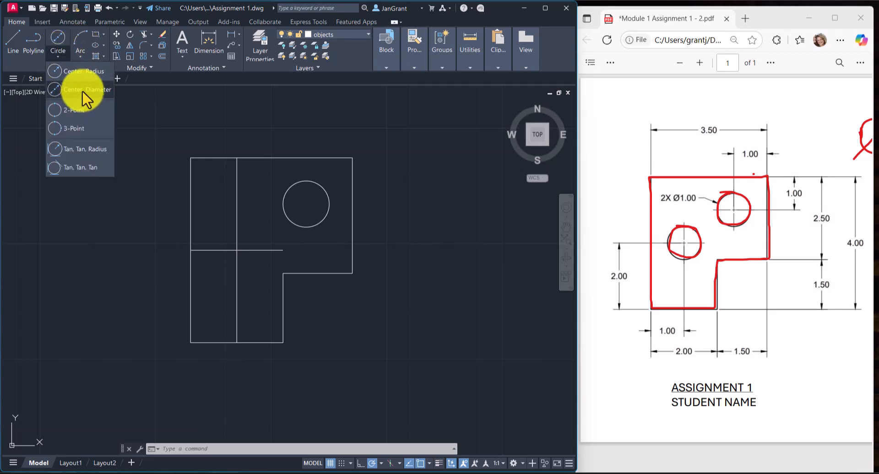
left_click(83, 91)
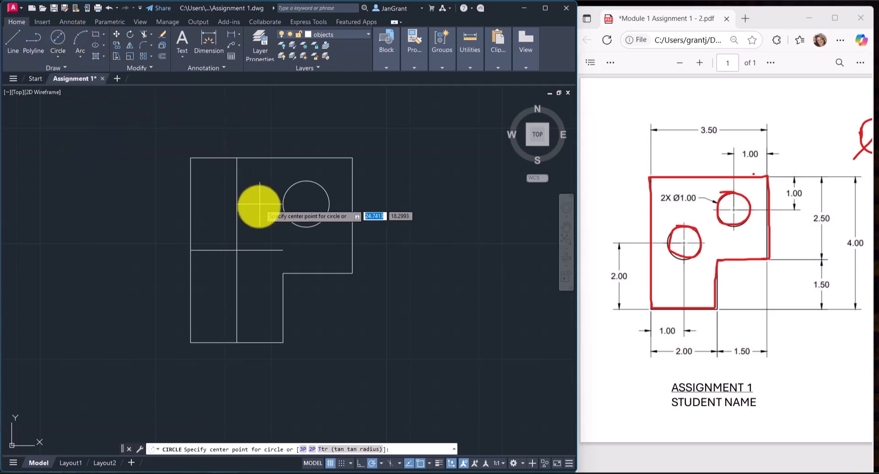
left_click(236, 250)
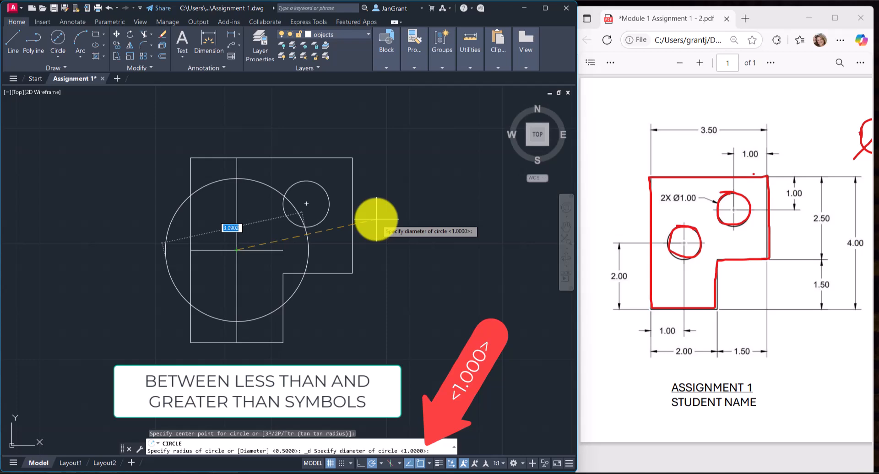
key("Return")
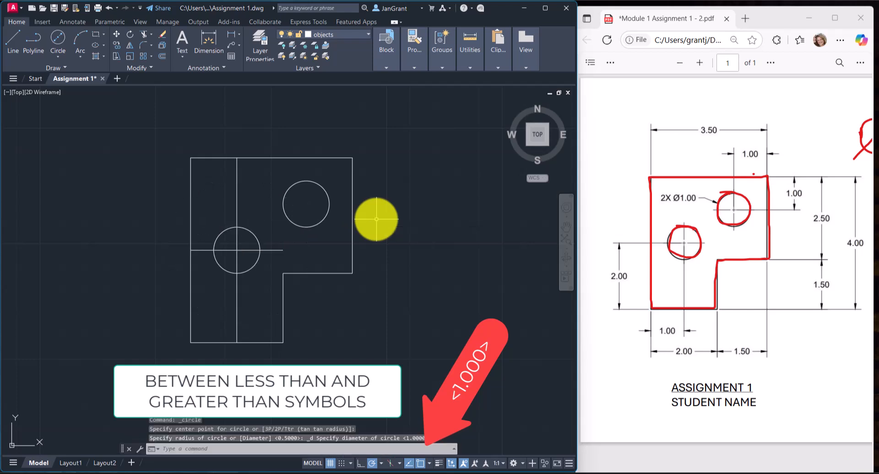
Erase the two offset lines that pass through the lower circle.
left_click(237, 216)
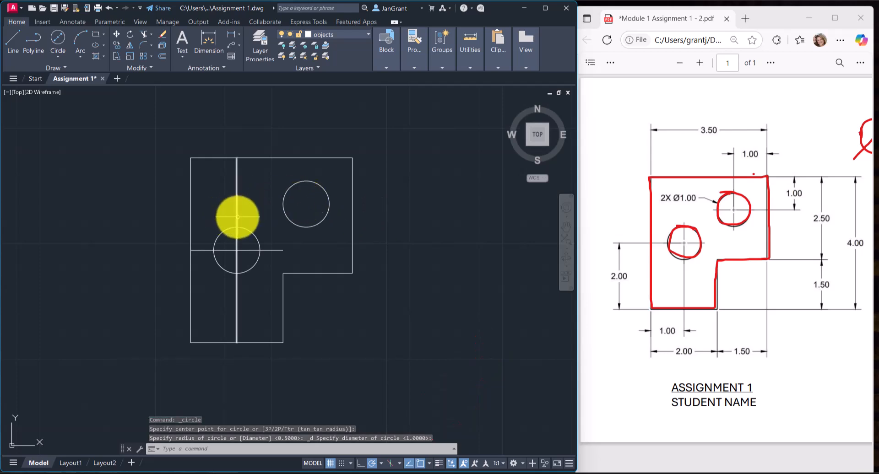
left_click(274, 250)
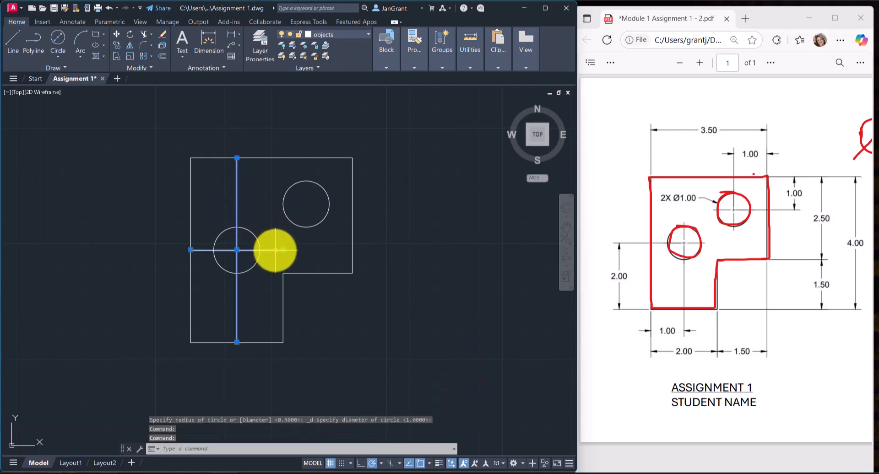
left_click(162, 34)
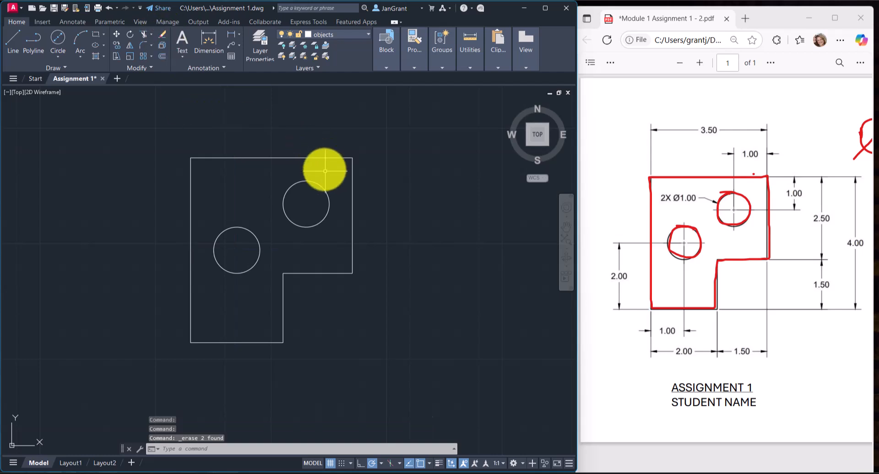
scroll(327, 198, "down", 2)
middle_click_drag(324, 219, 303, 242)
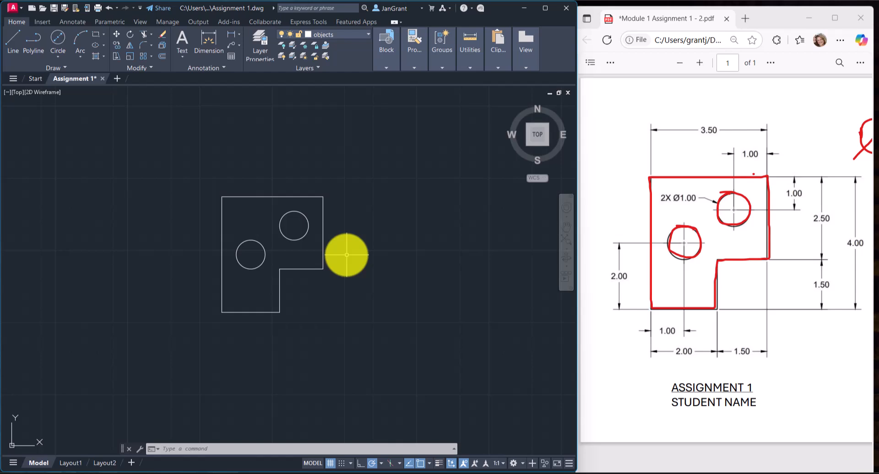
scroll(264, 213, "up", 2)
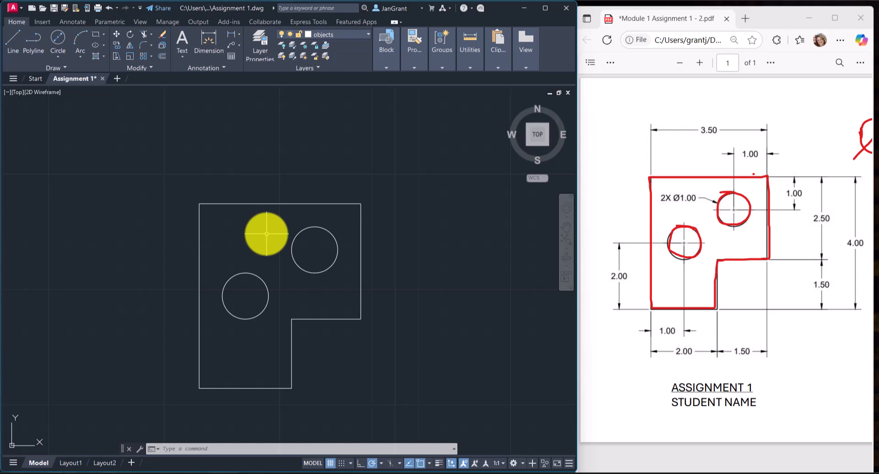
left_click(352, 34)
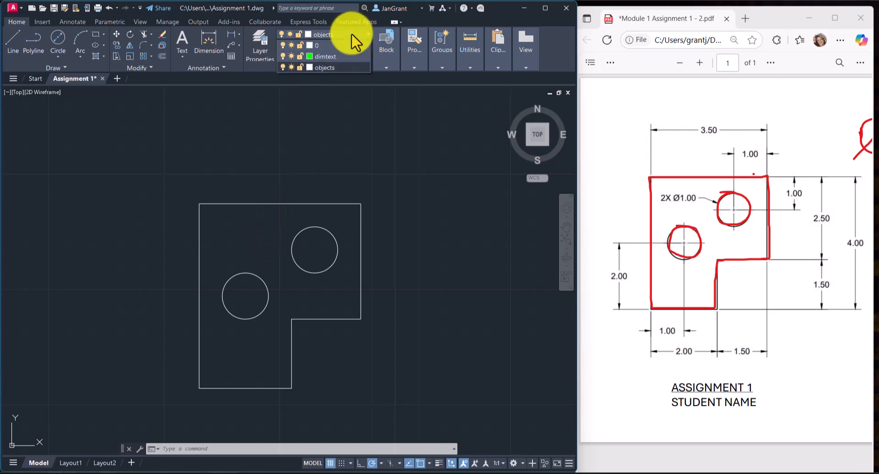
left_click(323, 146)
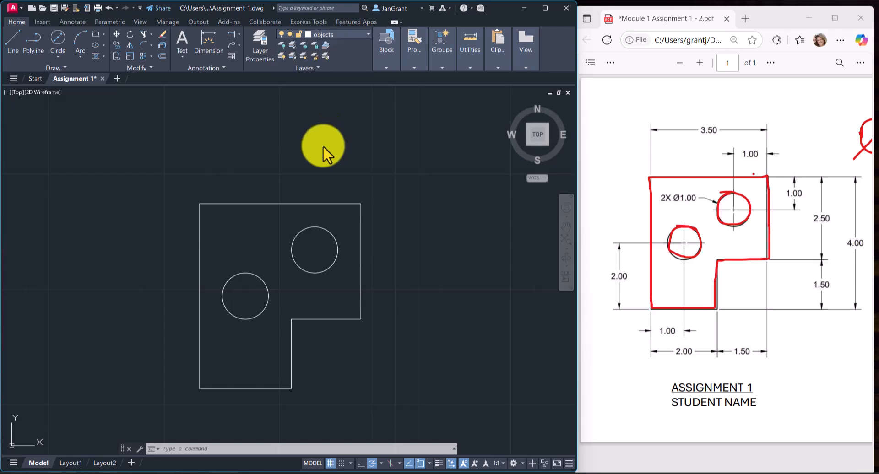
Add a linear dimension between the two endpoints of the outline's top edge, placing the dimension line above the figure.
middle_click_drag(330, 134, 327, 147)
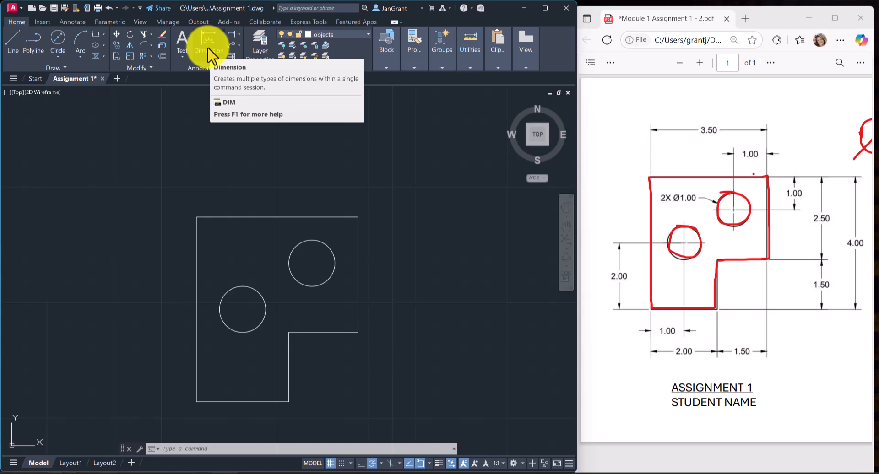
left_click(237, 33)
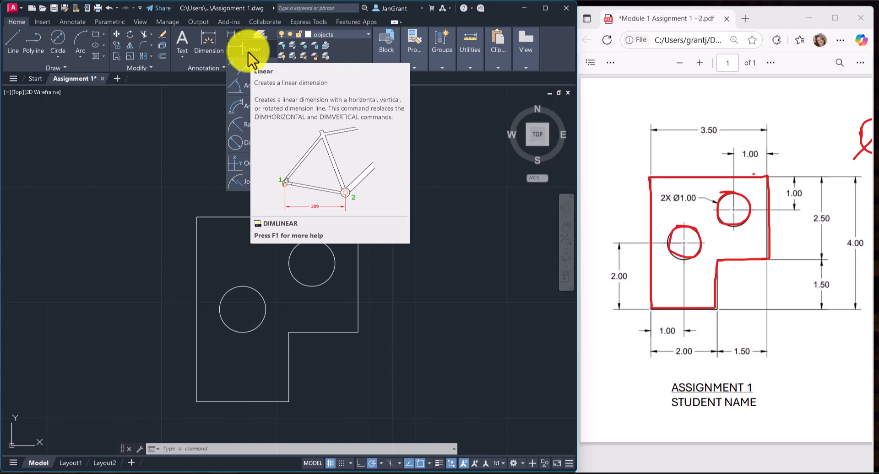
left_click(248, 52)
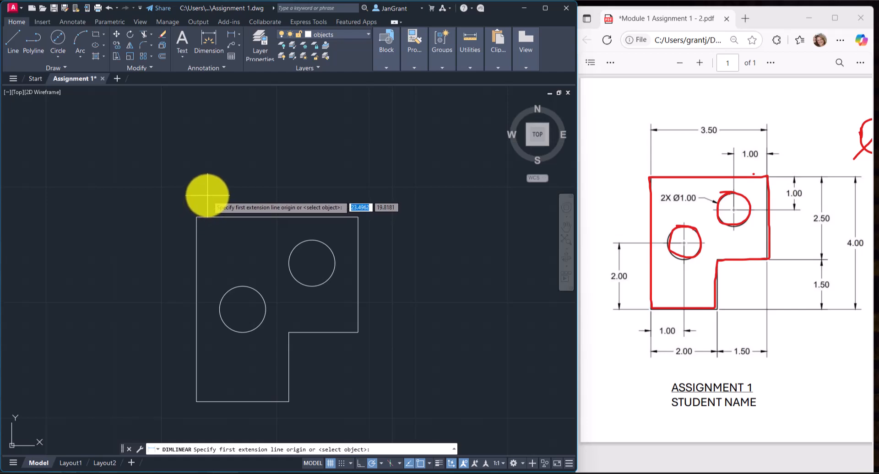
left_click(196, 217)
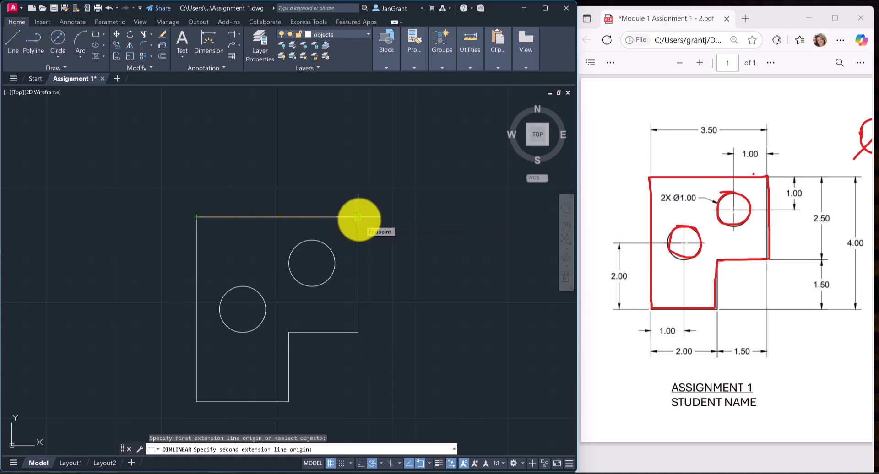
left_click(358, 217)
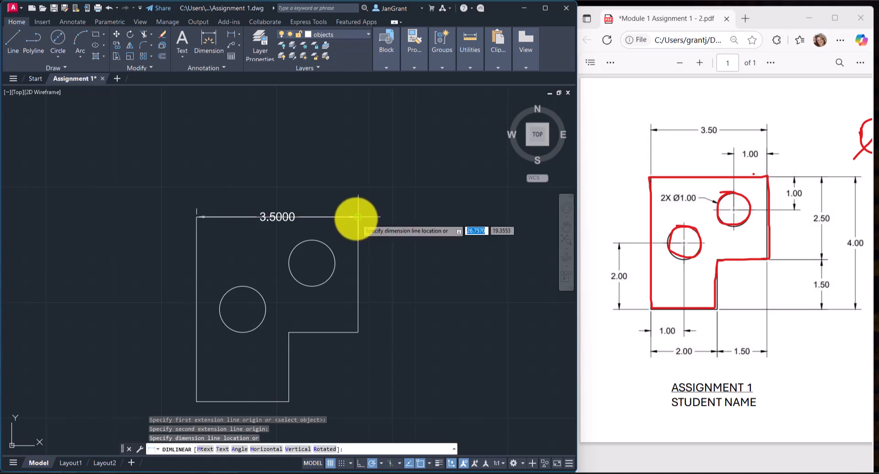
left_click(303, 136)
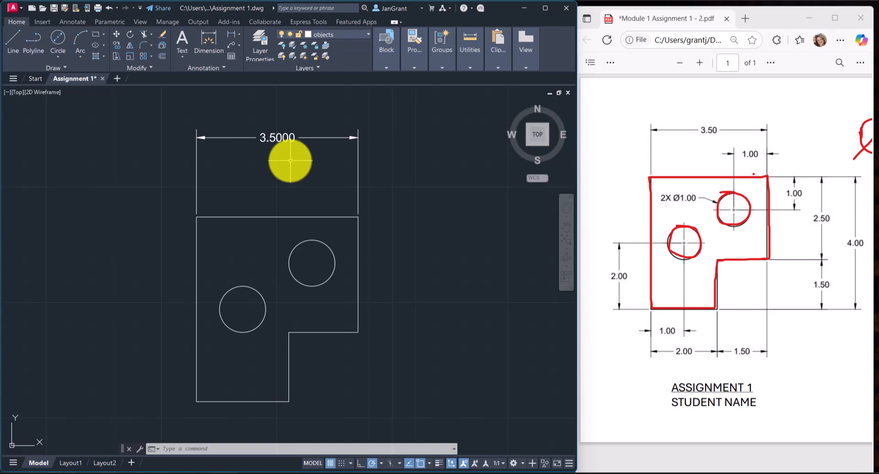
Move the linear dimension above the figure to the dimtext layer.
left_click(356, 168)
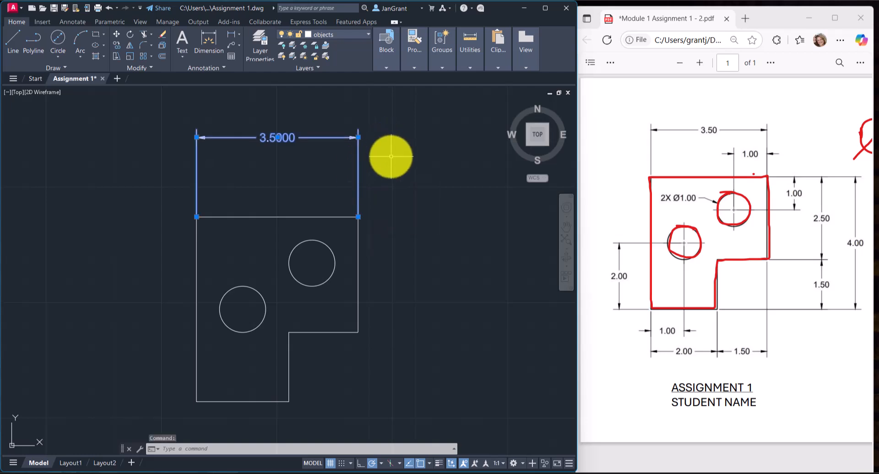
left_click(346, 32)
left_click(331, 68)
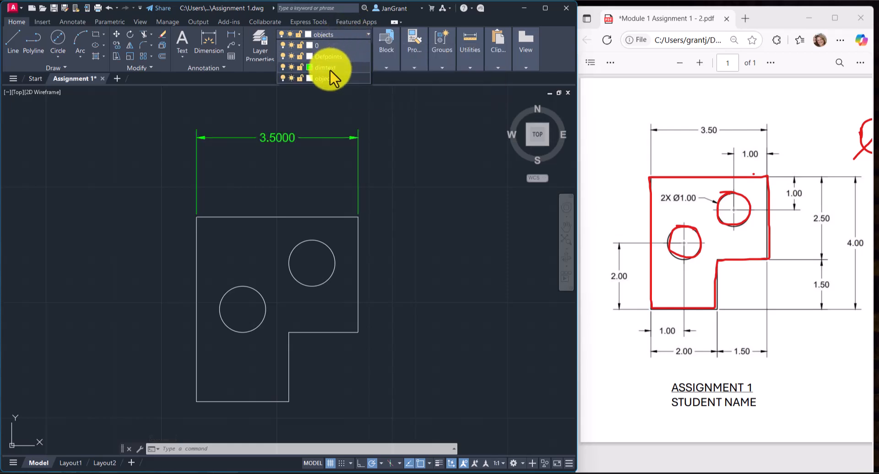
Put the selected top-edge dimension on the dimtext layer and clear the selection.
left_click(328, 68)
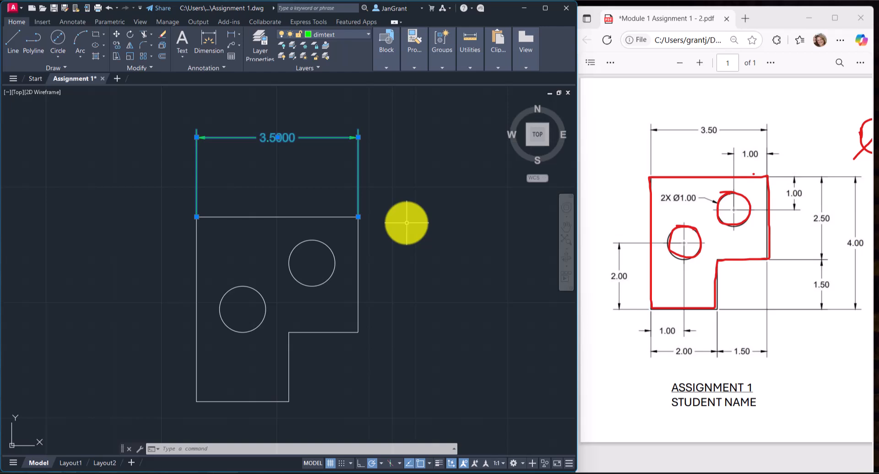
key("Escape")
key("Escape")
key("Escape")
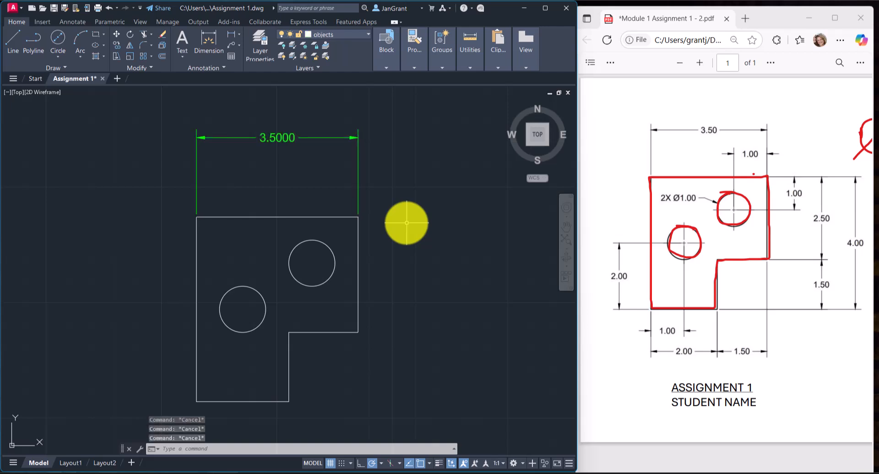
Check the layer assignments of the outline's top edge and of the linear dimension above it.
mouse_move(406, 223)
middle_mouse_down()
mouse_move(279, 218)
mouse_move(353, 204)
middle_mouse_up()
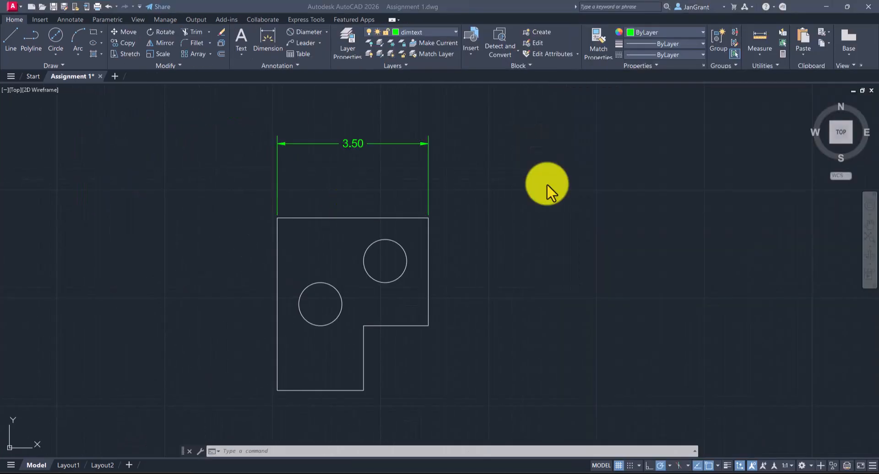
left_click(459, 169)
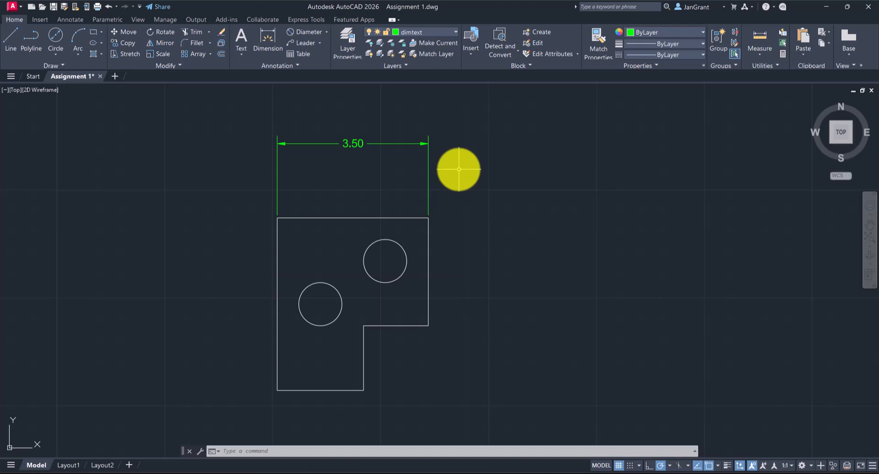
left_click(389, 218)
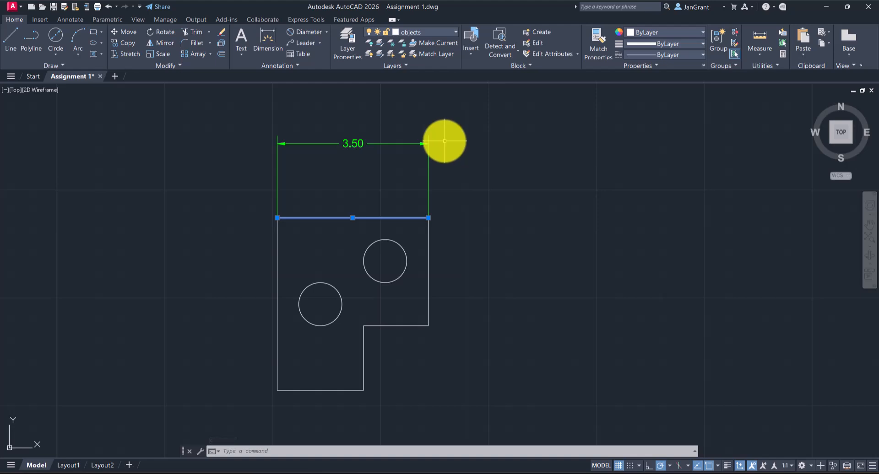
key("Escape")
key("Escape")
left_click(410, 143)
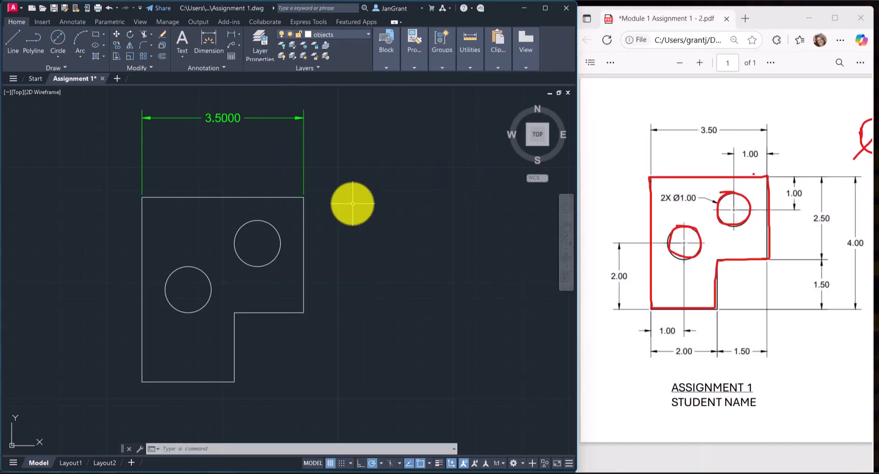
Make dimtext the current layer with nothing selected in the drawing.
left_click(351, 33)
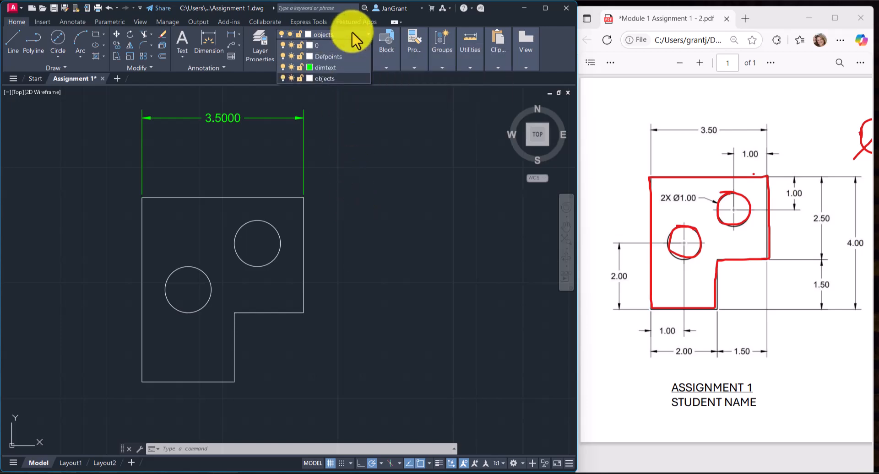
left_click(322, 67)
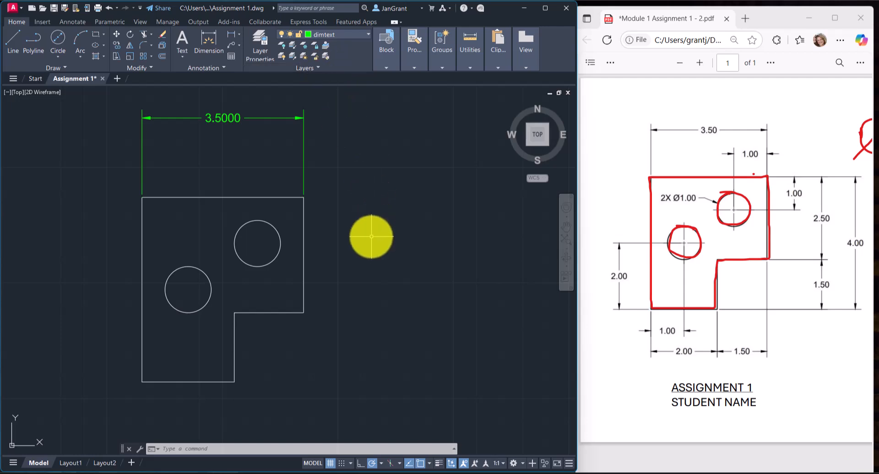
left_click(356, 32)
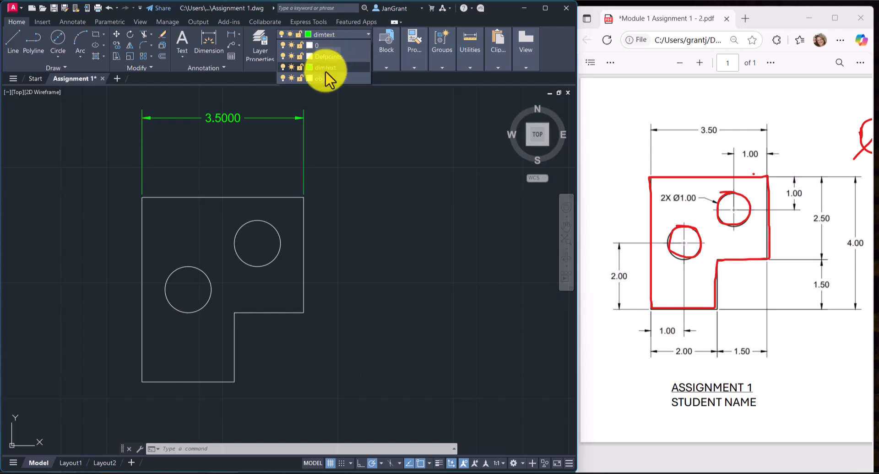
left_click(337, 183)
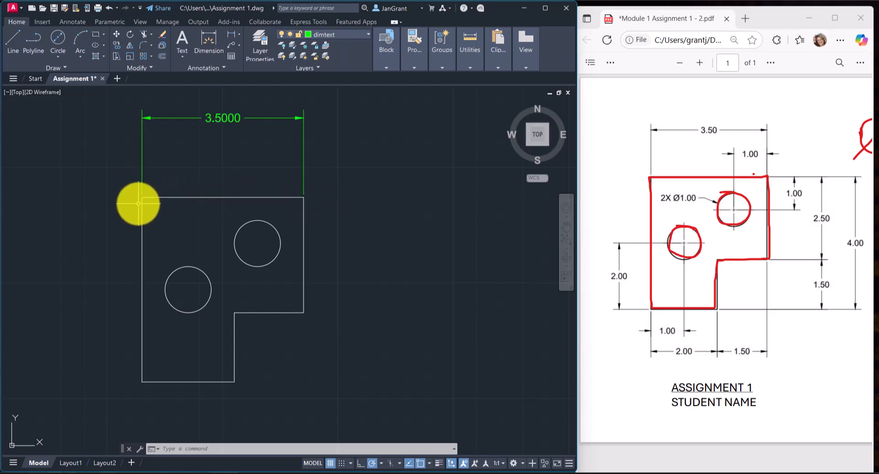
left_click(363, 33)
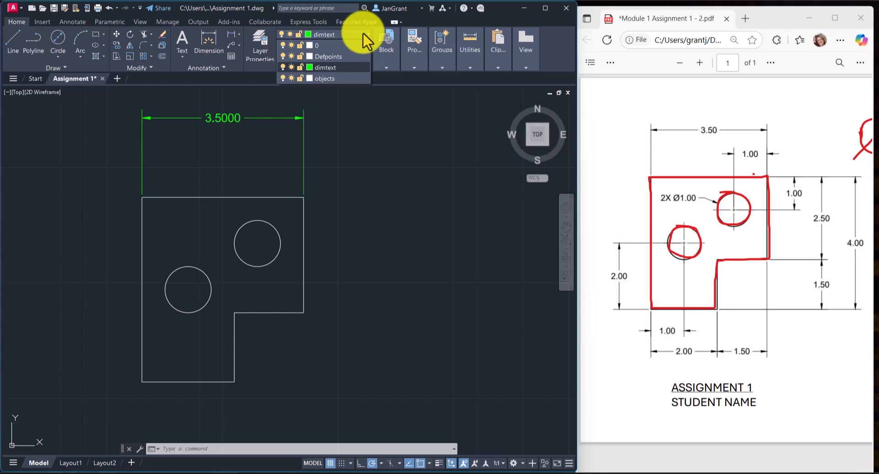
left_click(331, 67)
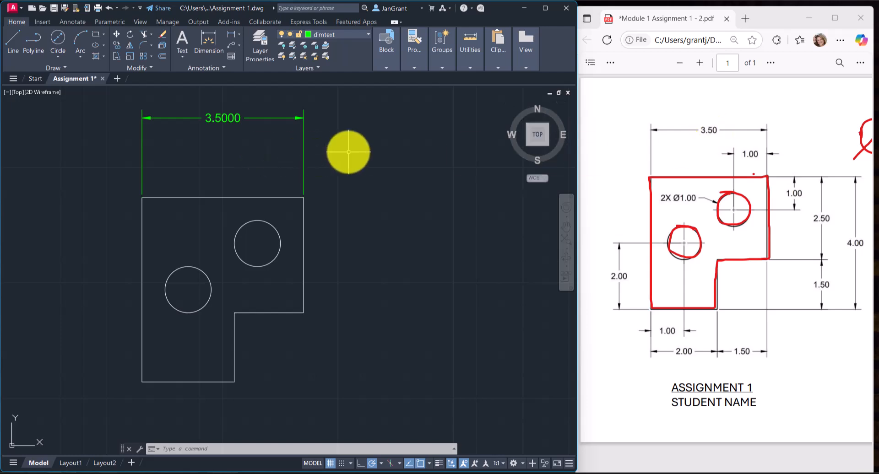
Modify the Standard dimension style so the linear primary units use a precision of 0.00.
type("D")
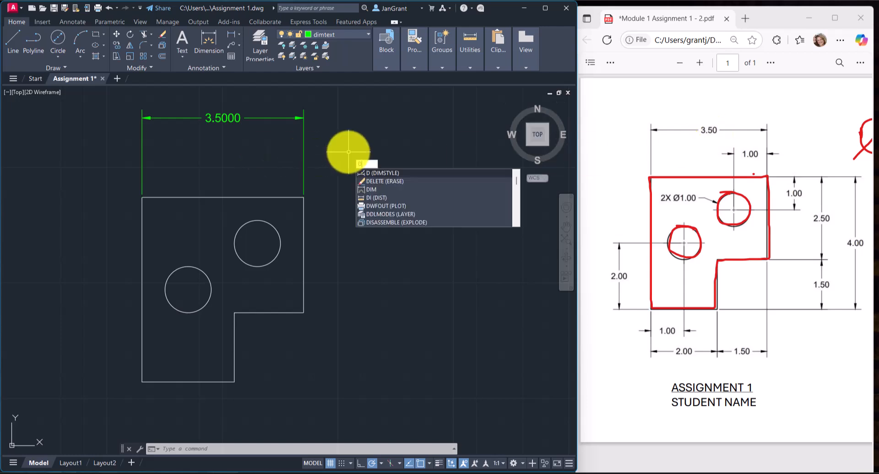
key("Return")
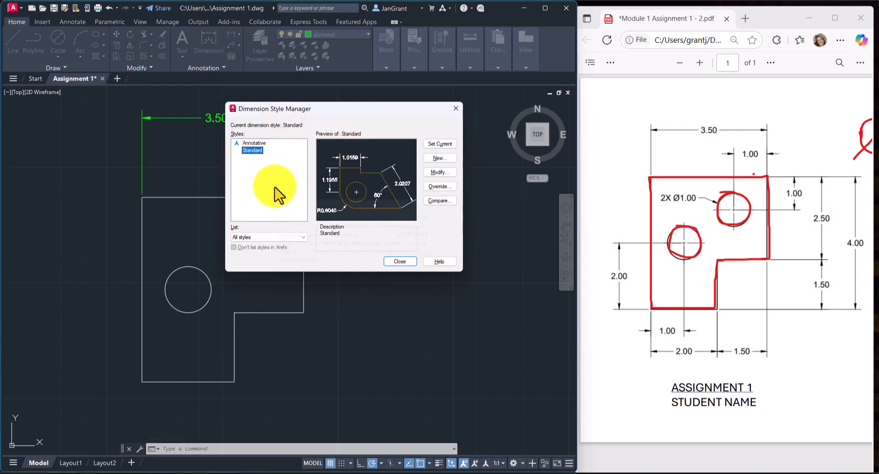
left_click(439, 172)
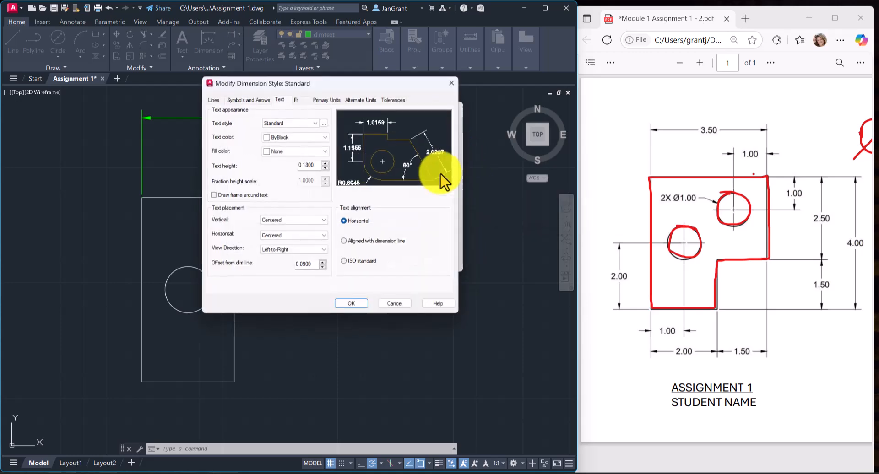
left_click(327, 100)
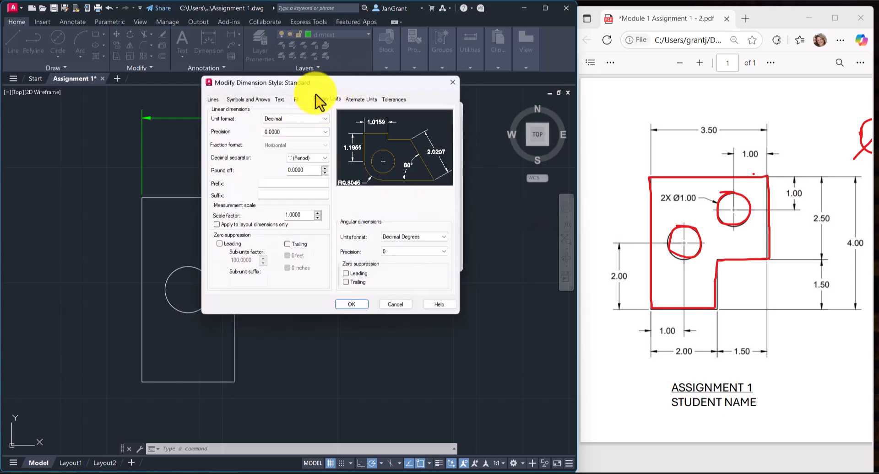
left_click_drag(330, 87, 411, 88)
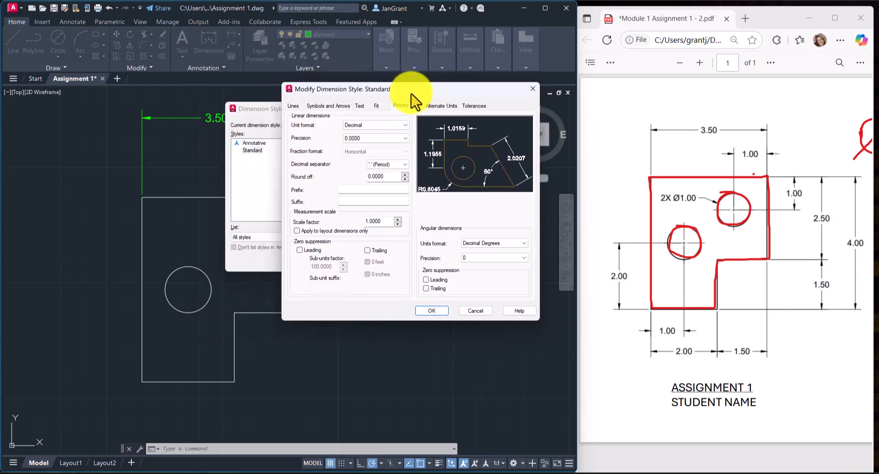
left_click(405, 137)
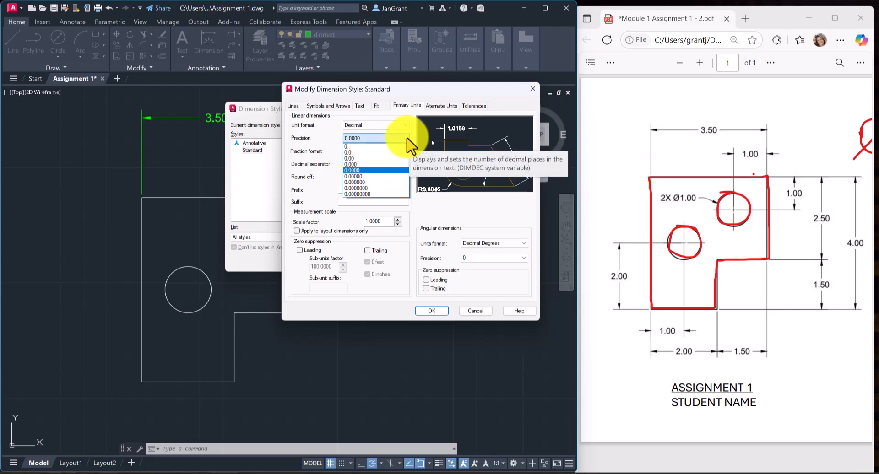
left_click(358, 158)
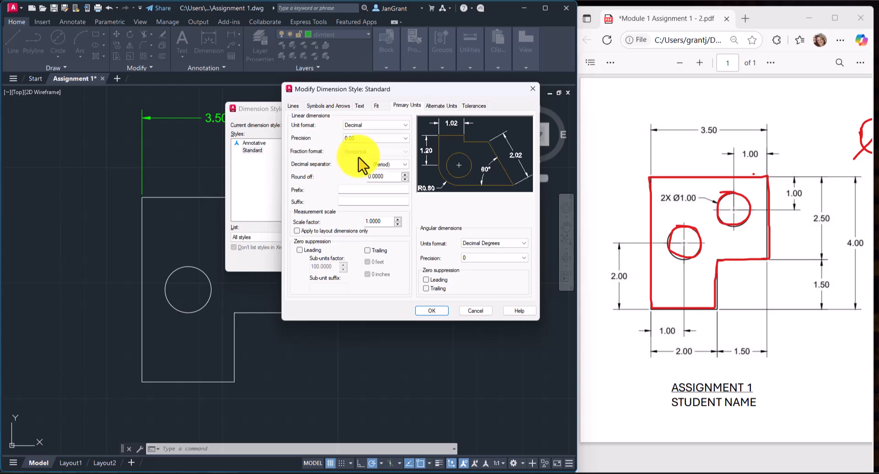
left_click(433, 311)
left_click(401, 262)
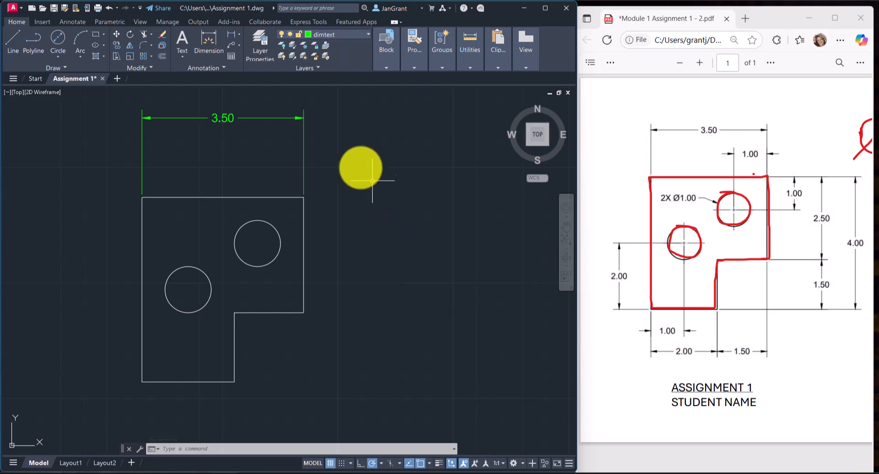
Add a horizontal linear dimension from the outline's upper-right corner to the upper circle's centre, placed below the overall width dimension.
left_click(230, 34)
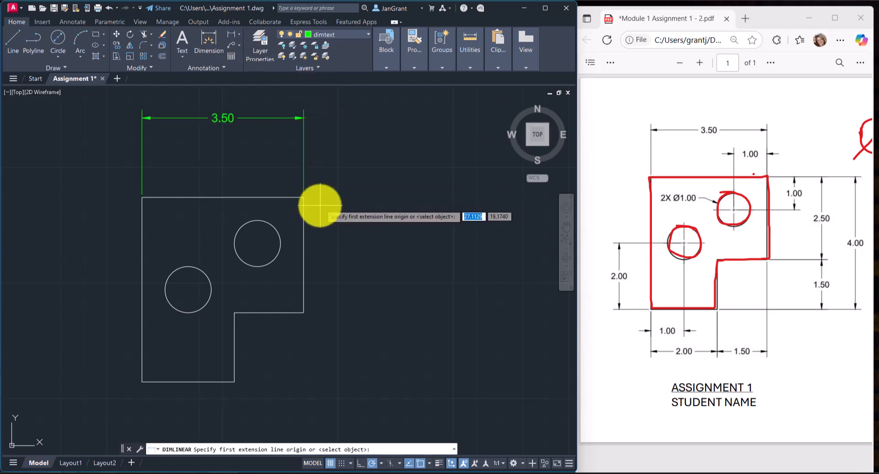
left_click(304, 198)
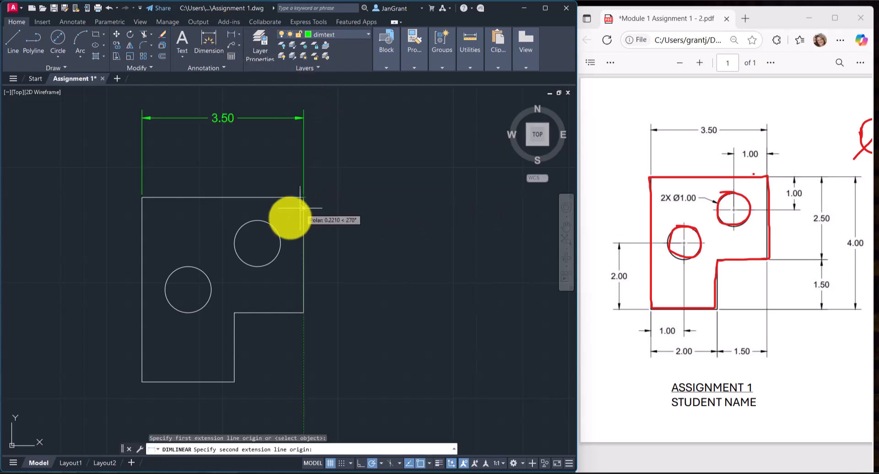
left_click(258, 244)
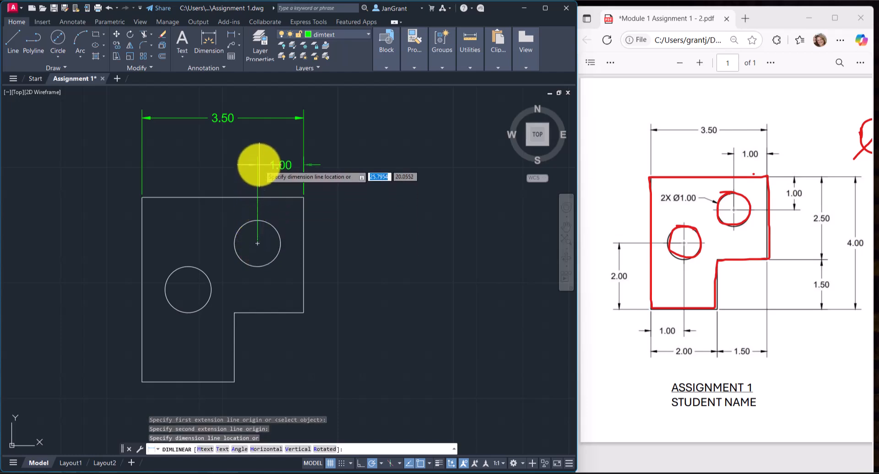
left_click(259, 165)
Add a vertical linear dimension from the outline's upper-right corner to the upper circle's centre, placed just right of the figure.
right_click(351, 149)
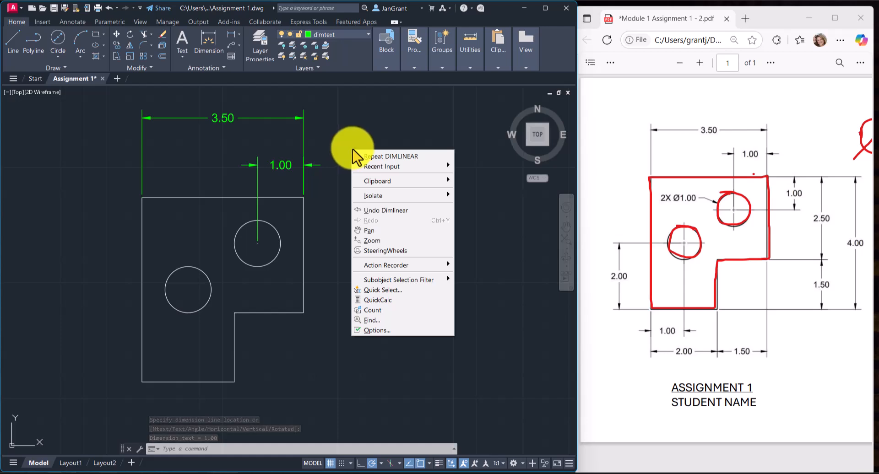
left_click(407, 158)
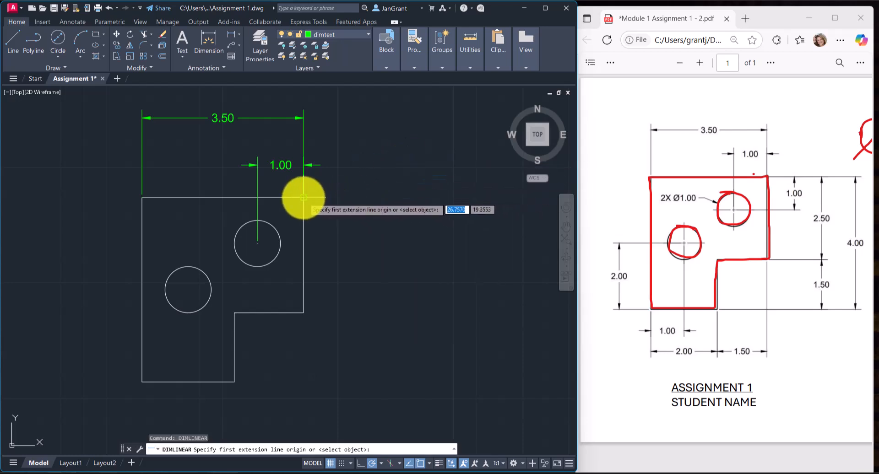
left_click(303, 197)
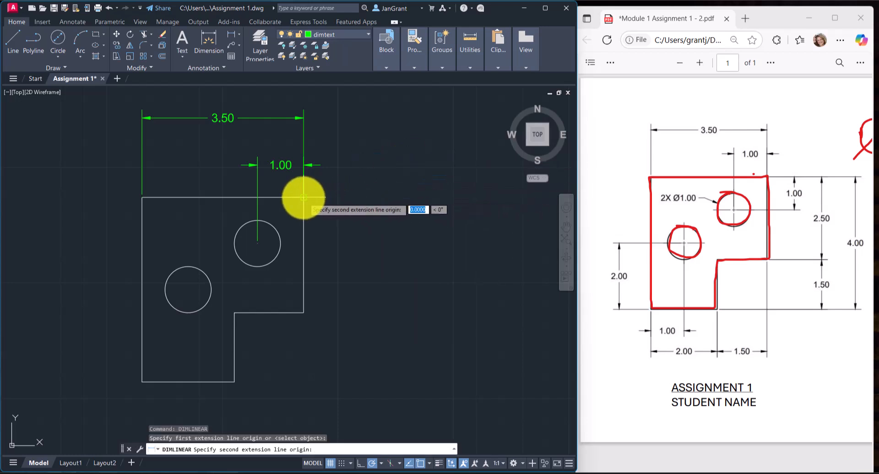
left_click(259, 241)
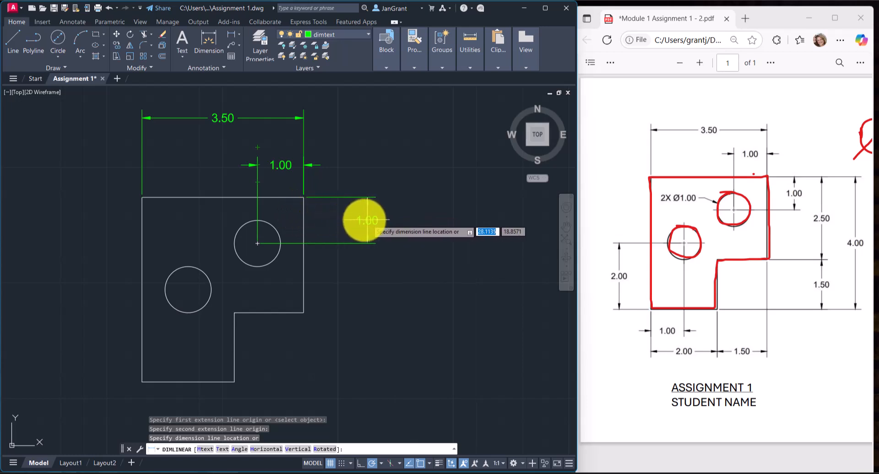
left_click(343, 224)
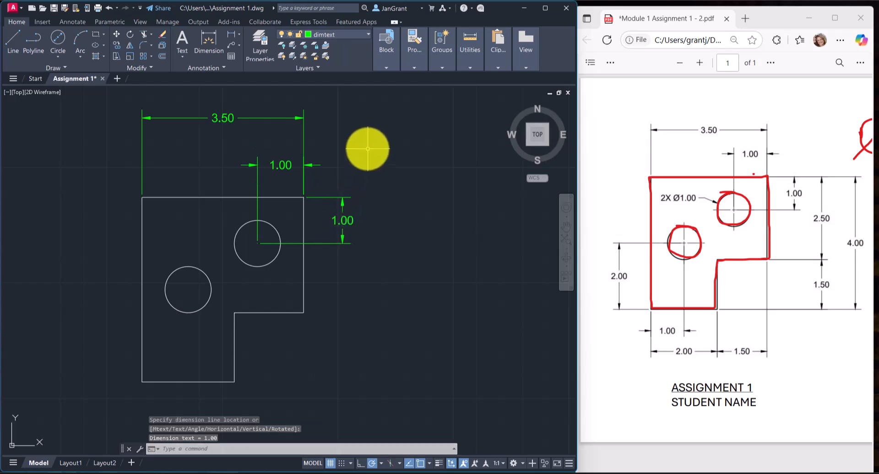
Add a vertical linear dimension between the endpoints of the outline's right edge, placed outside the upper circle's vertical dimension.
right_click(369, 150)
left_click(397, 156)
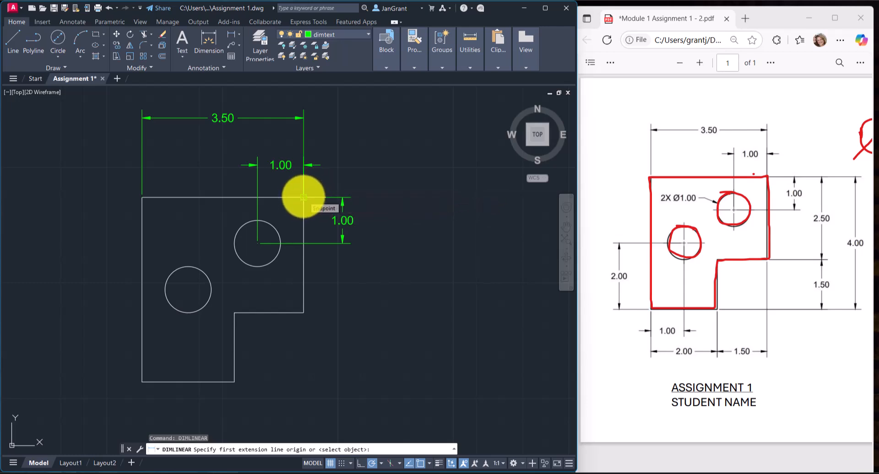
left_click(304, 197)
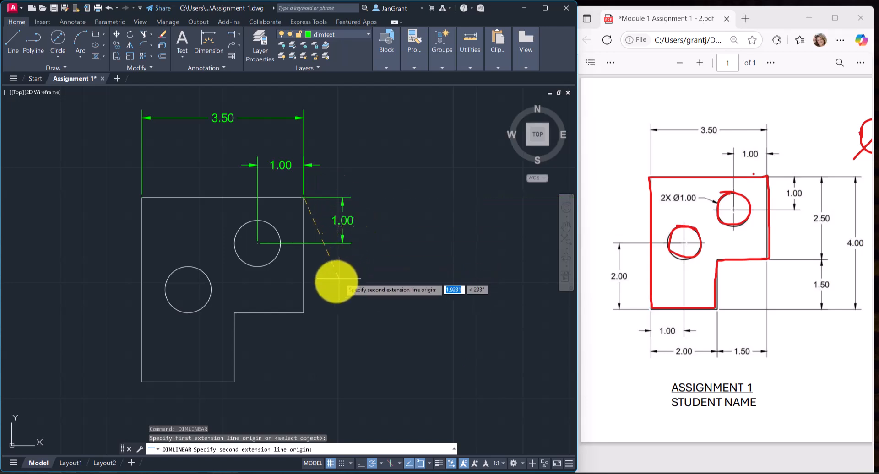
left_click(303, 313)
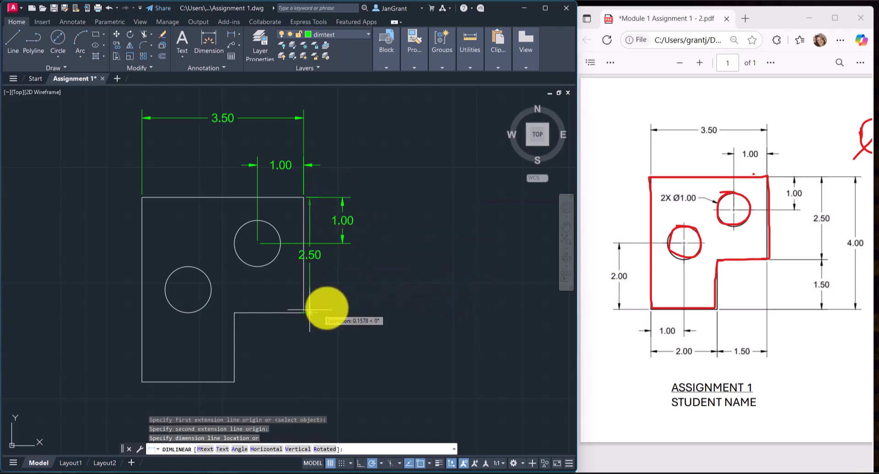
left_click(388, 297)
Add a vertical linear dimension from the outline's inner corner to the lower leg's lower-right corner, in line with the right edge's vertical dimension.
right_click(395, 159)
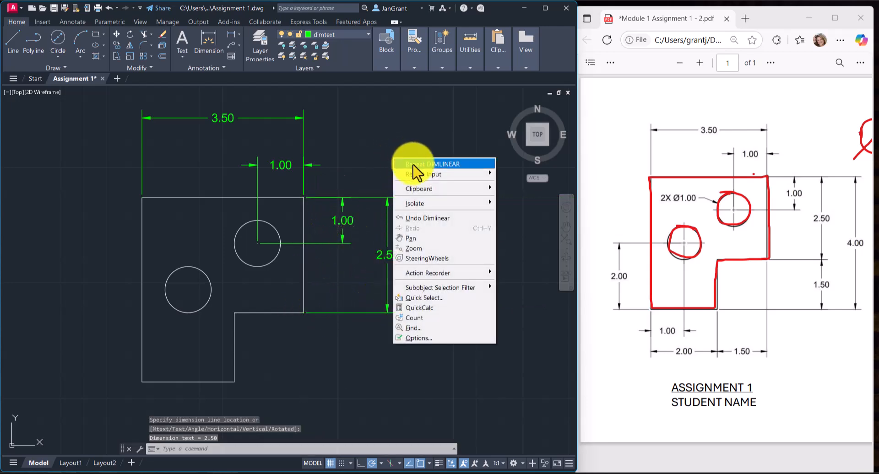
left_click(420, 166)
middle_click_drag(280, 343, 283, 290)
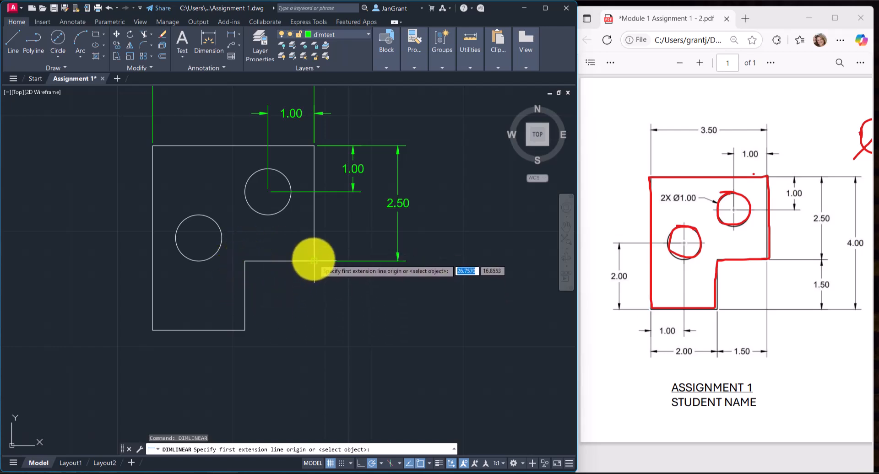
left_click(245, 260)
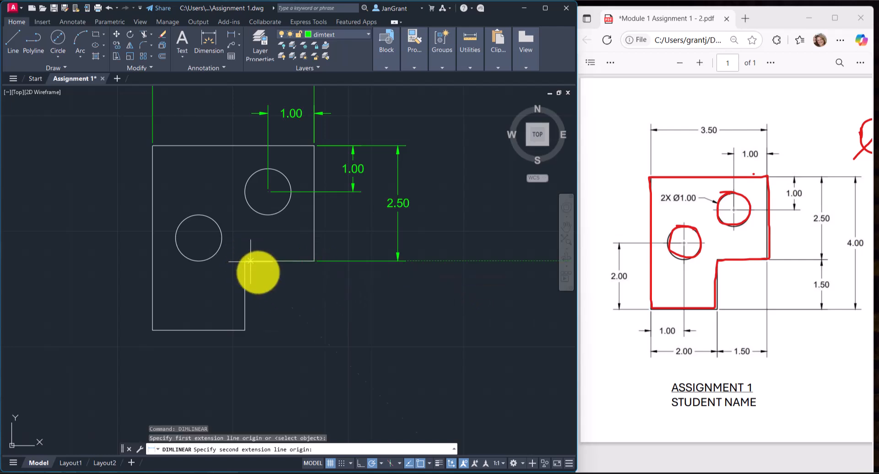
left_click(245, 330)
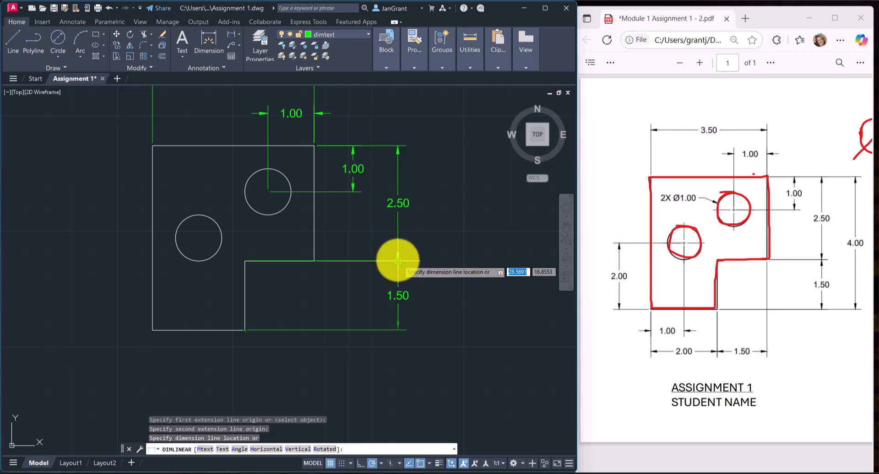
left_click(397, 260)
Move the upper extension line origin of the lower leg's vertical dimension from the inner corner to the lower end of the outline's right edge.
scroll(288, 266, "up", 2)
scroll(287, 265, "down", 2)
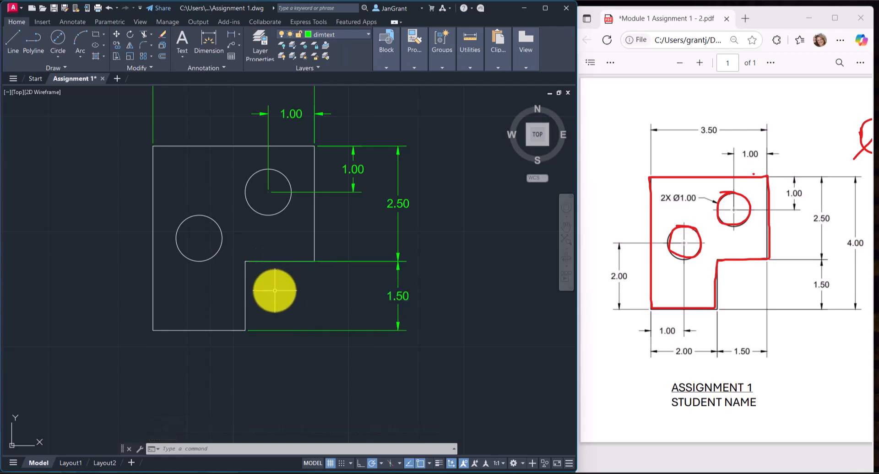
left_click(299, 330)
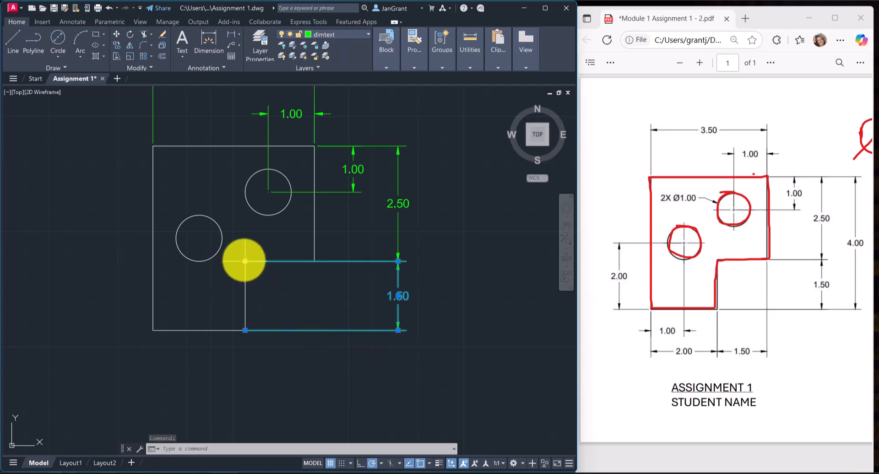
left_click(244, 261)
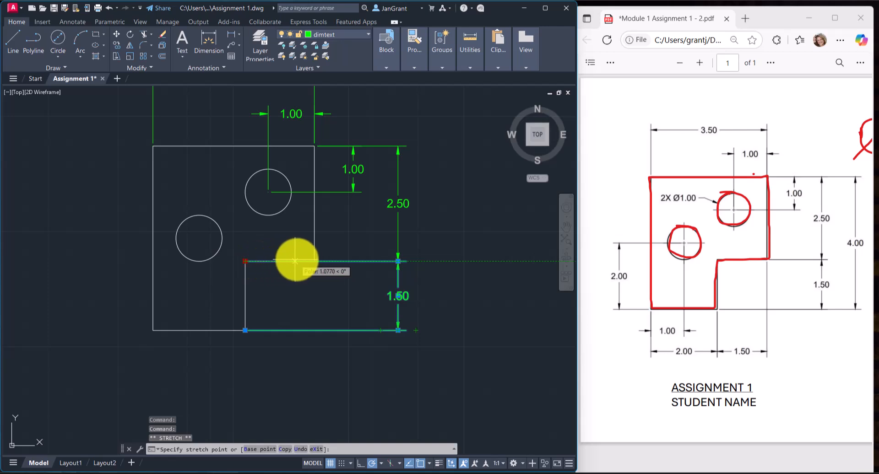
left_click(314, 260)
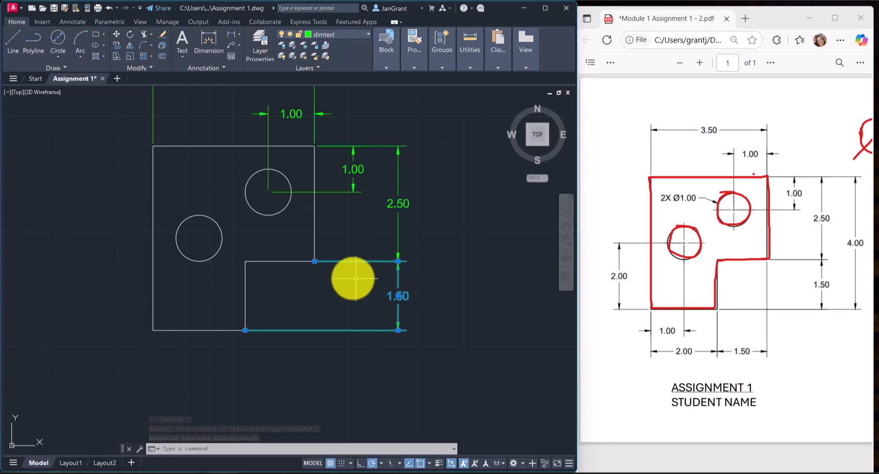
Stretch the lower origin of the leg's vertical dimension to a free point below the figure, and snap it back to the leg's lower-right corner.
left_click(245, 330)
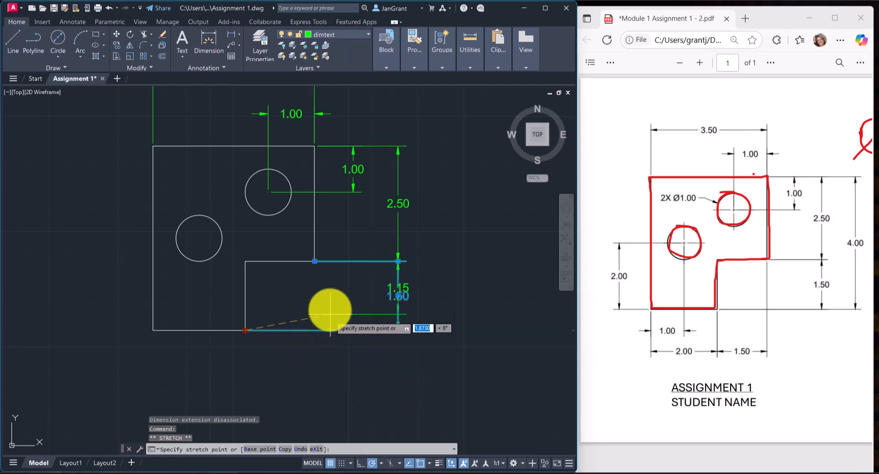
left_click(291, 377)
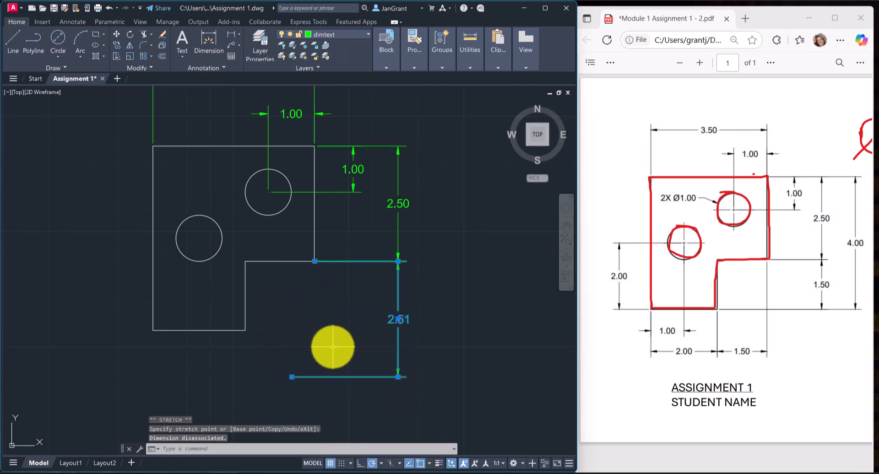
key("Escape")
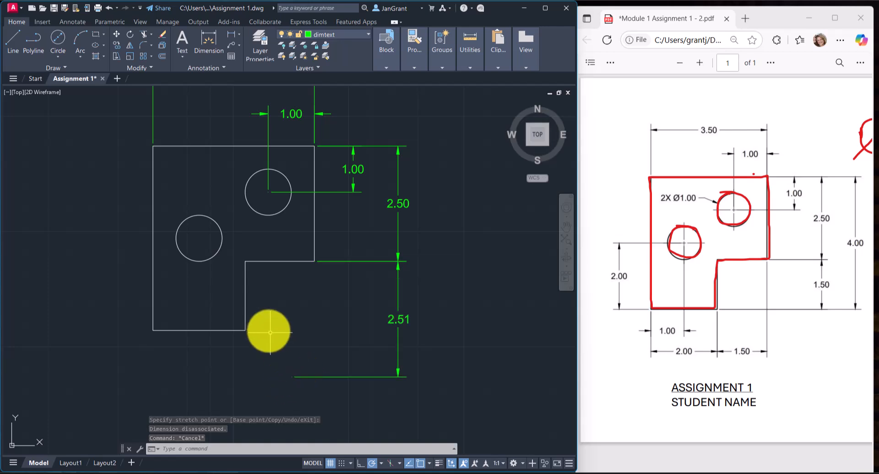
left_click(300, 377)
left_click(292, 377)
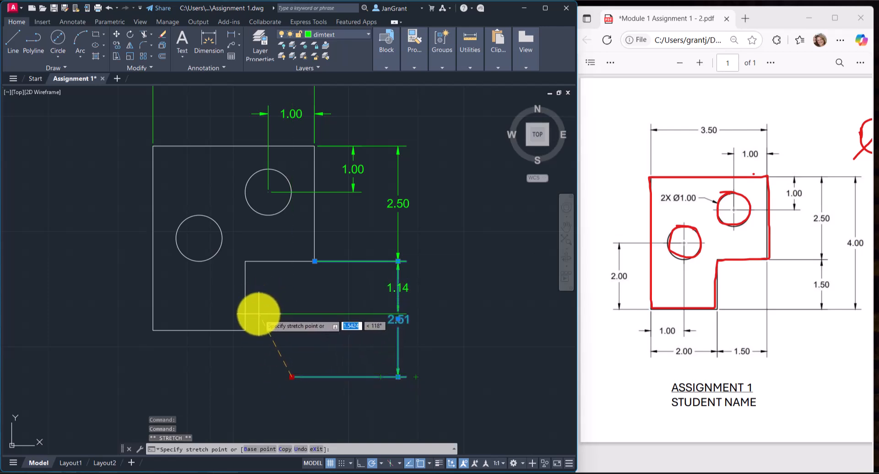
left_click(245, 330)
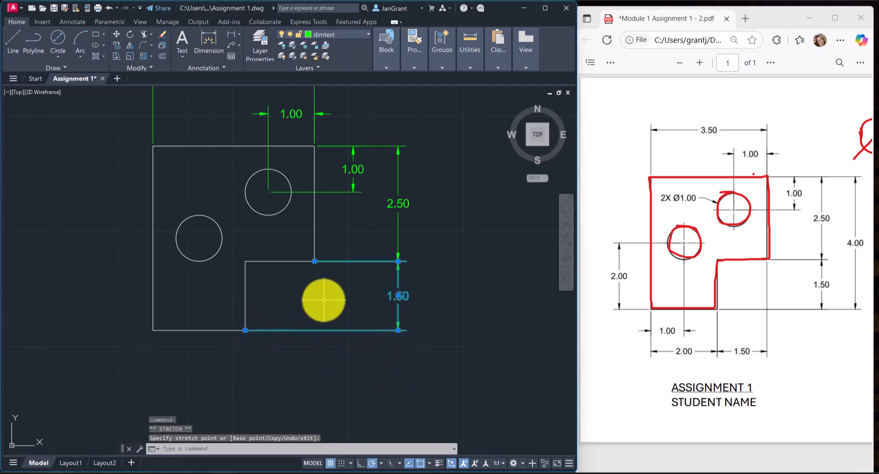
key("Escape")
Add the overall vertical linear dimension from the outline's upper-right corner to the lower leg's lower-right corner, outside the two stacked vertical dimensions.
right_click(427, 134)
left_click(468, 145)
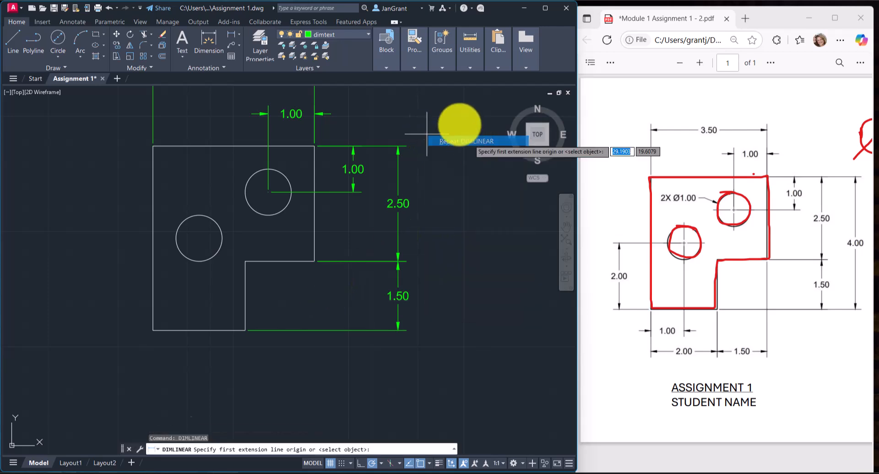
left_click(313, 146)
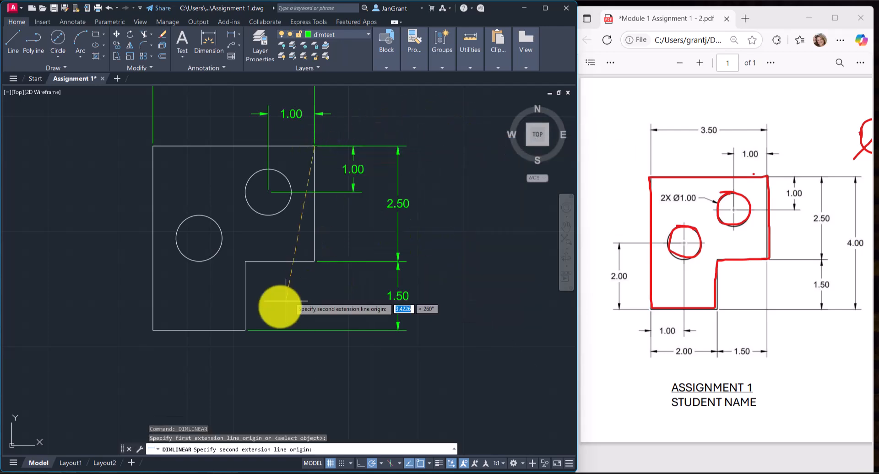
left_click(244, 330)
left_click(451, 286)
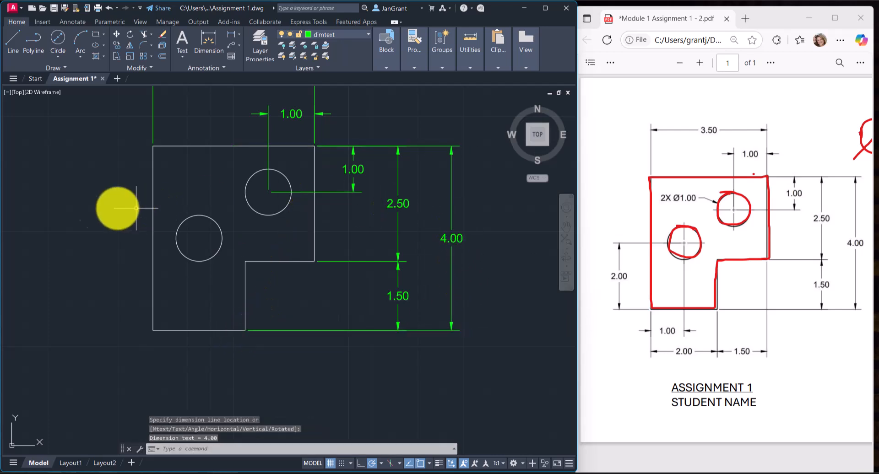
Add a vertical linear dimension from the outline's lower-left corner to the lower circle's centre, placed left of the figure.
right_click(98, 208)
left_click(115, 214)
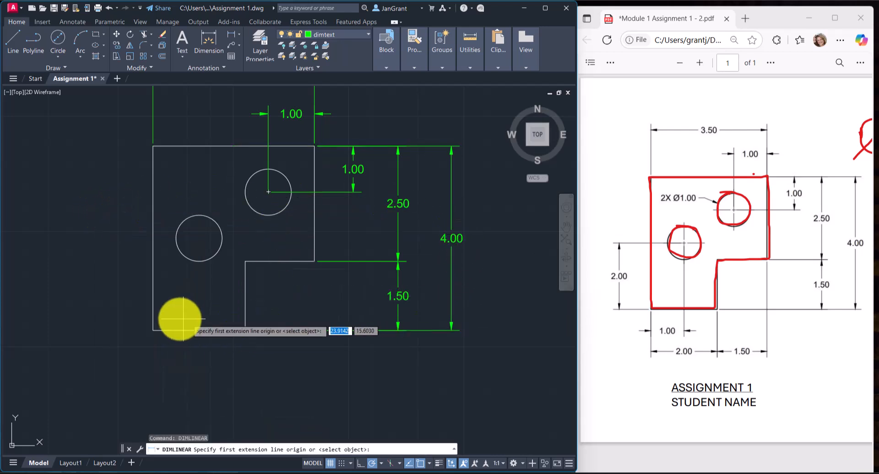
left_click(153, 330)
left_click(199, 238)
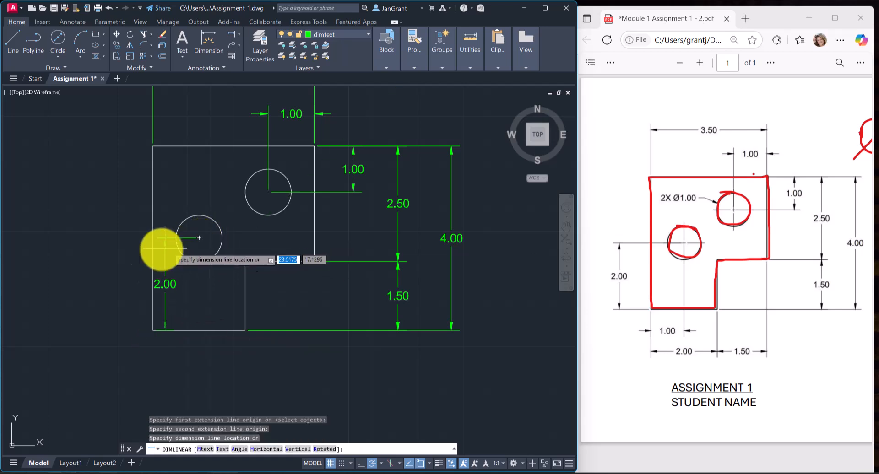
left_click(123, 270)
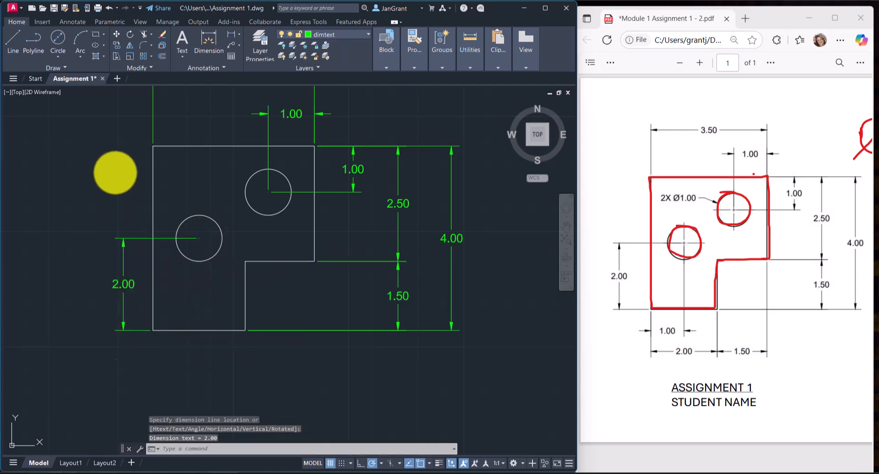
Add a horizontal linear dimension from the outline's lower-left corner to the lower circle's centre, placed just below the figure.
key("Return")
left_click(153, 330)
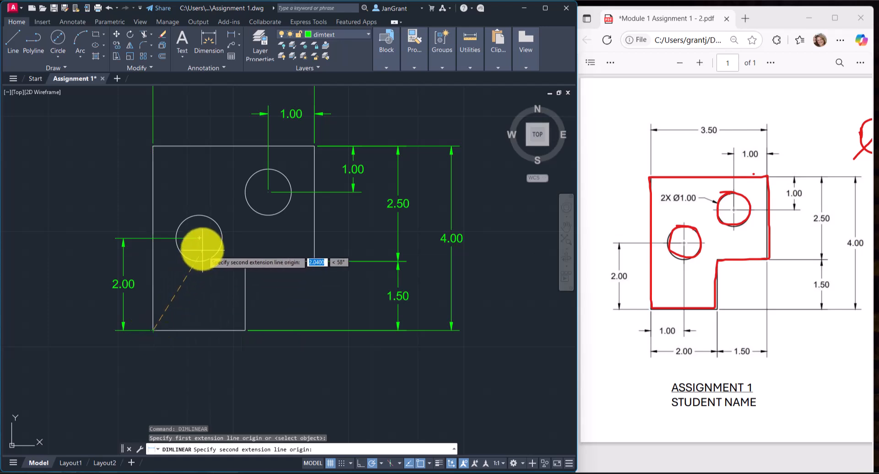
left_click(199, 238)
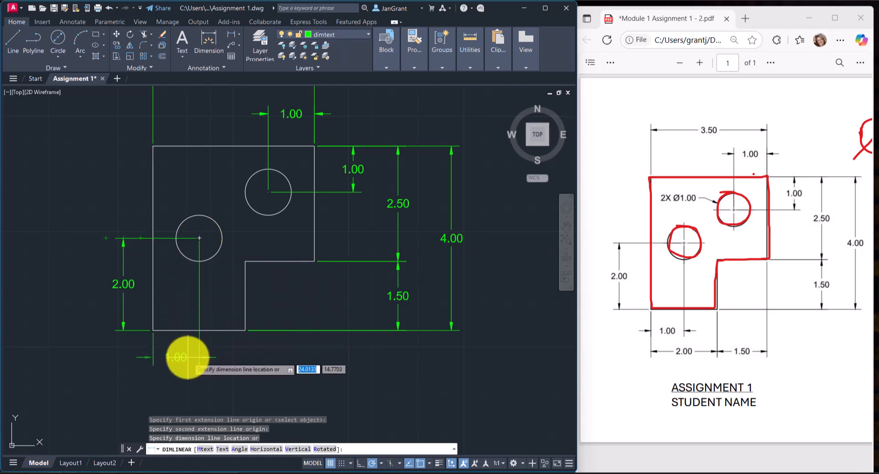
left_click(187, 357)
Add a horizontal linear dimension across the lower leg's bottom edge, placed below the lower circle's horizontal dimension.
right_click(124, 196)
left_click(138, 198)
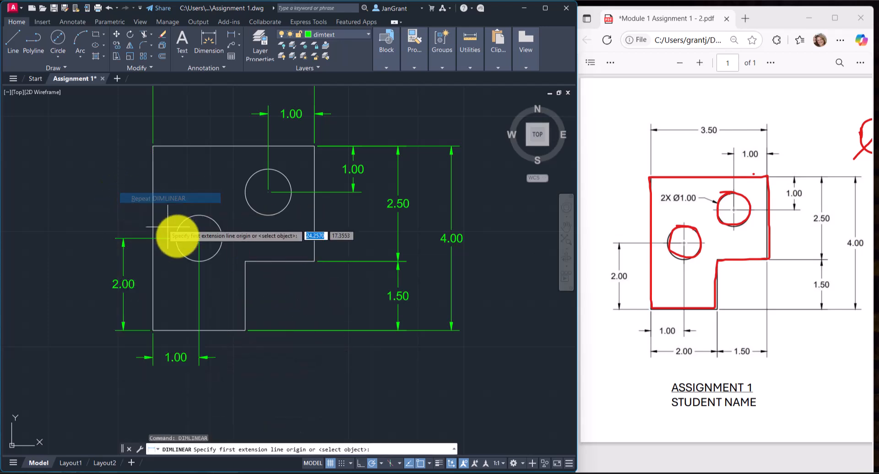
left_click(153, 330)
left_click(245, 330)
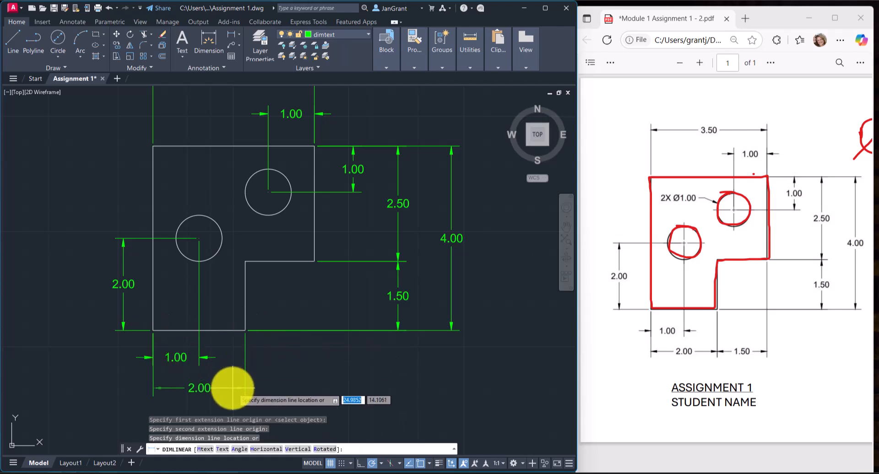
left_click(231, 387)
Add a horizontal linear dimension from the leg's lower-right corner to the right edge's lower end, in line with the leg's width dimension.
right_click(290, 280)
left_click(304, 285)
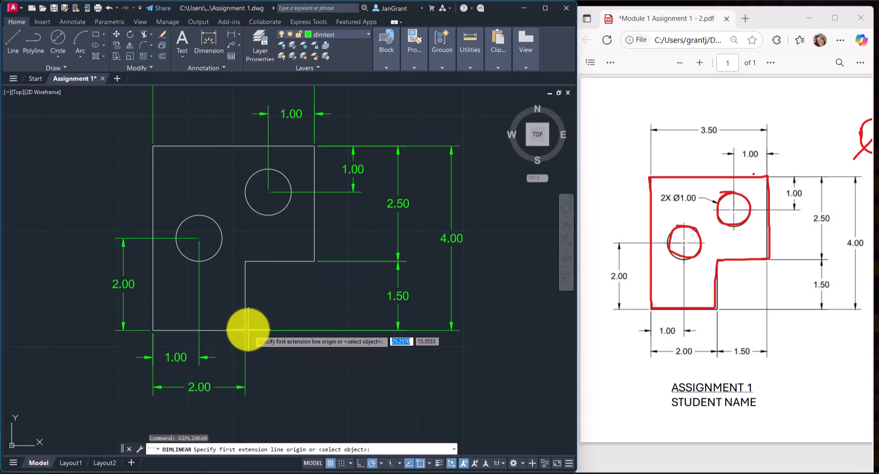
left_click(245, 329)
left_click(314, 261)
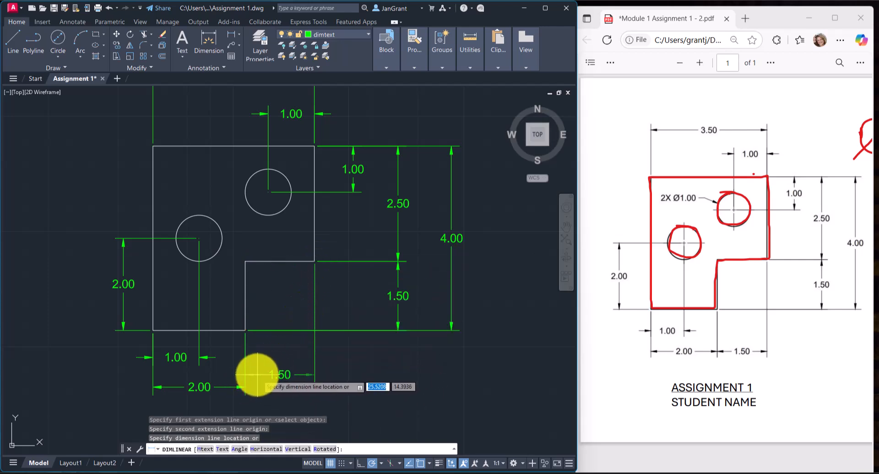
left_click(245, 386)
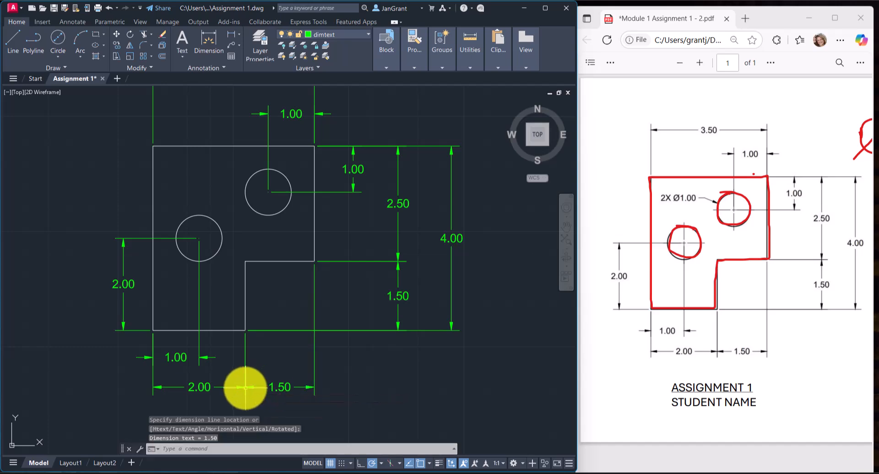
Add a diameter dimension to the upper circle, with its text placed to the circle's upper left inside the outline.
scroll(271, 329, "down", 2)
scroll(249, 251, "up", 2)
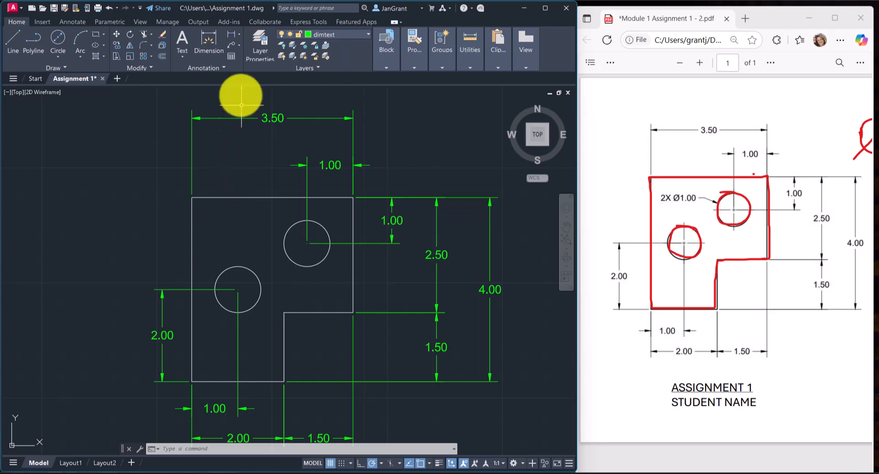
left_click(238, 33)
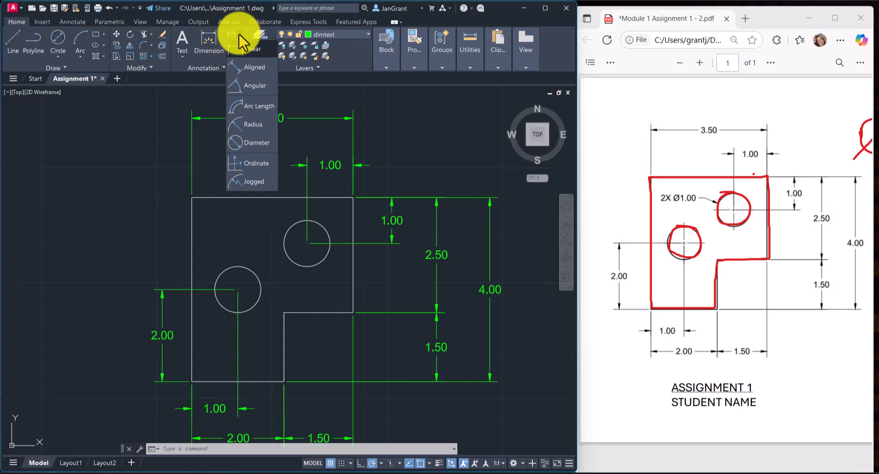
left_click(253, 143)
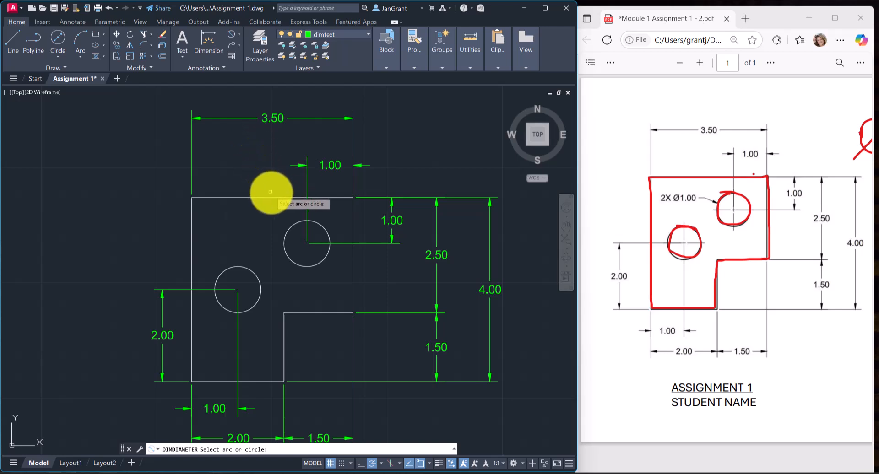
left_click(289, 227)
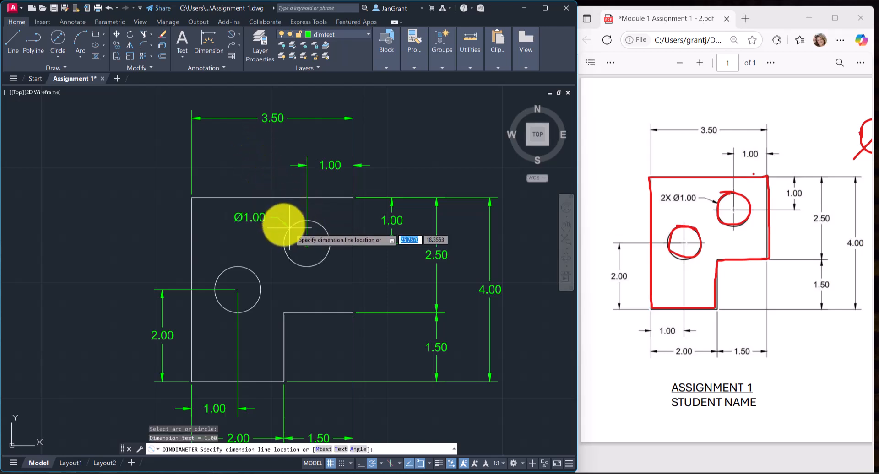
left_click(268, 218)
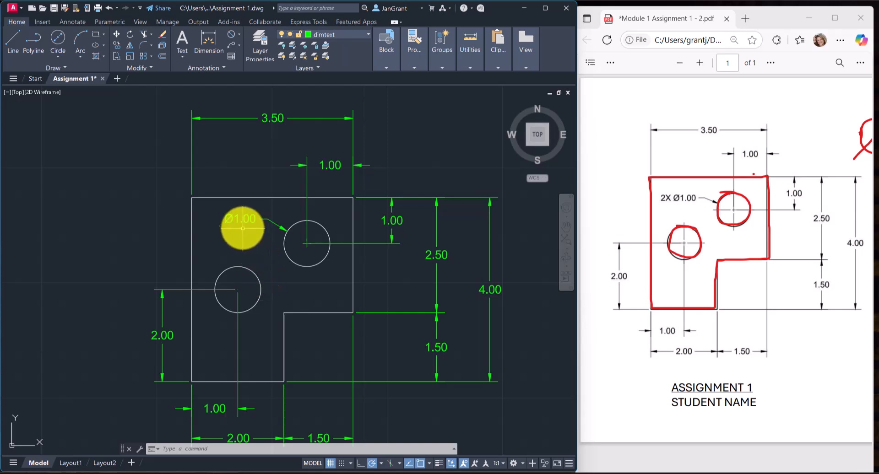
Edit the upper circle's diameter dimension text to read 2X Ø1.00.
double_click(238, 219)
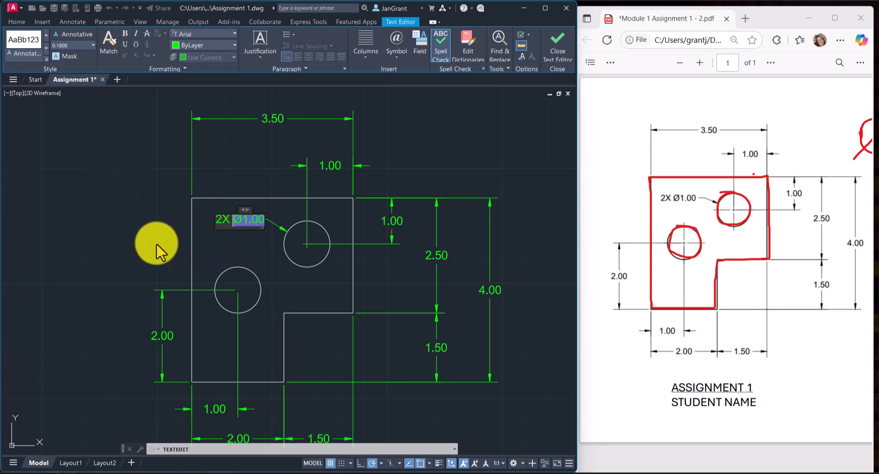
left_click(100, 249)
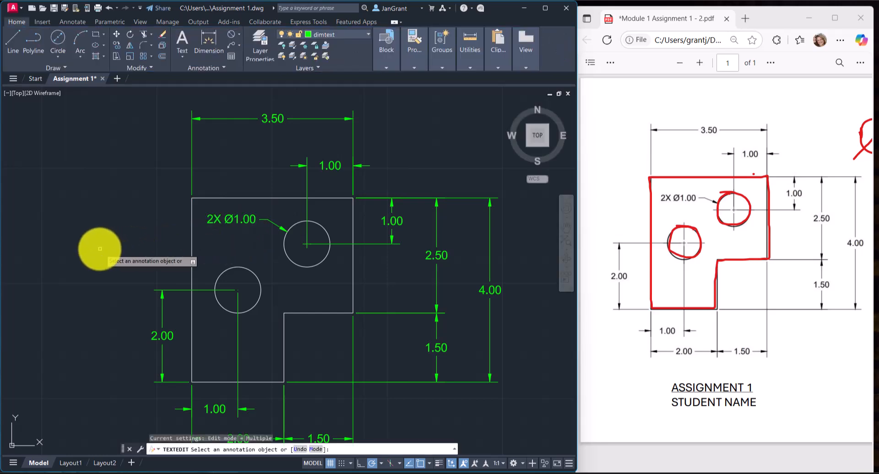
key("Escape")
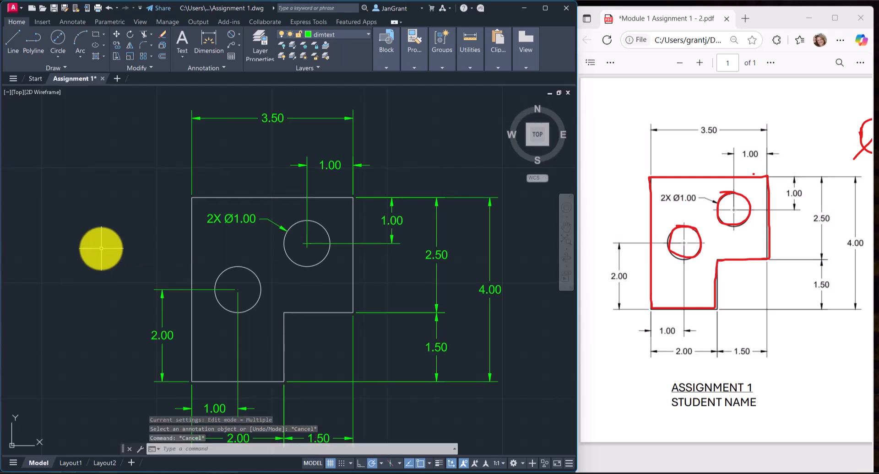
left_click(239, 35)
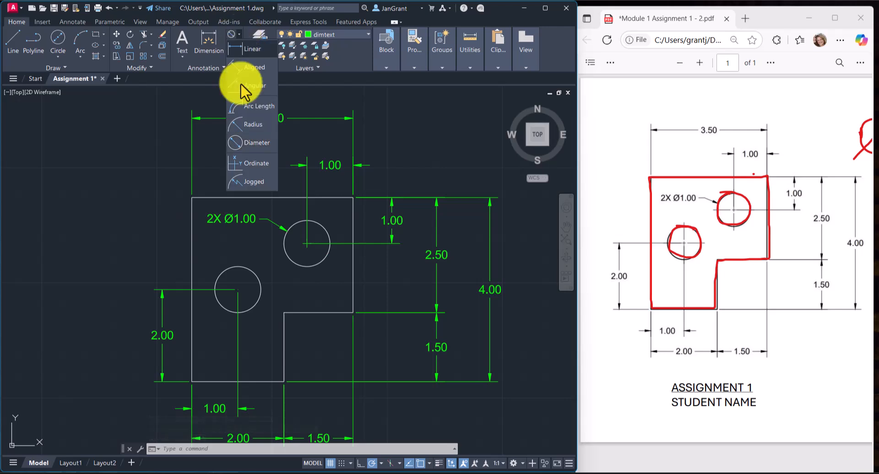
left_click(252, 141)
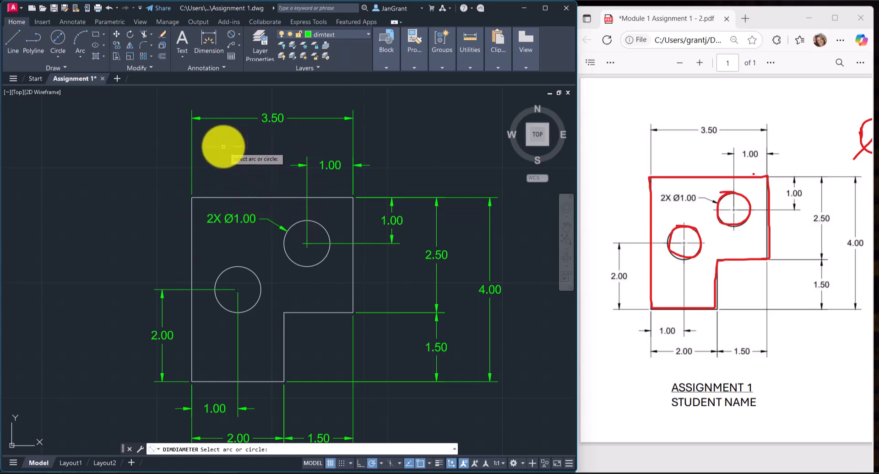
key("Escape")
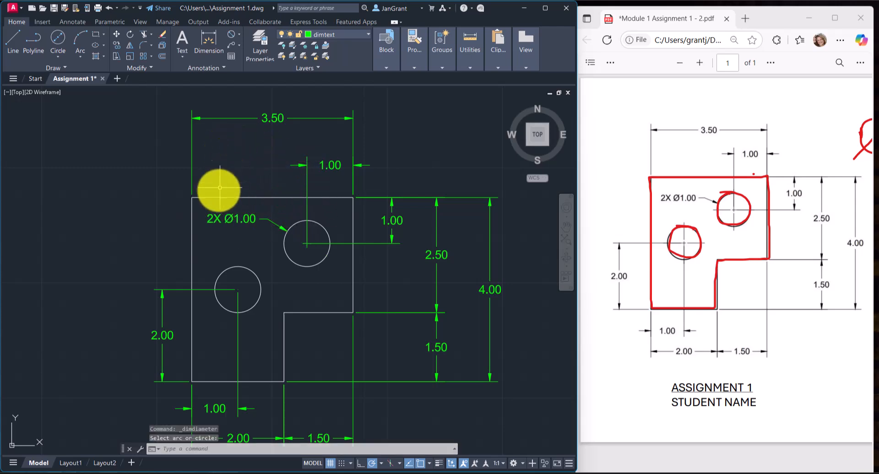
double_click(232, 220)
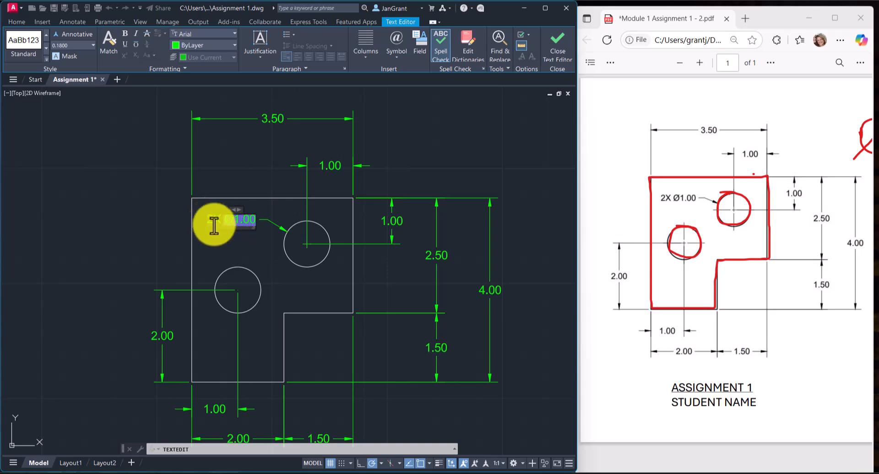
left_click(215, 243)
right_click(151, 211)
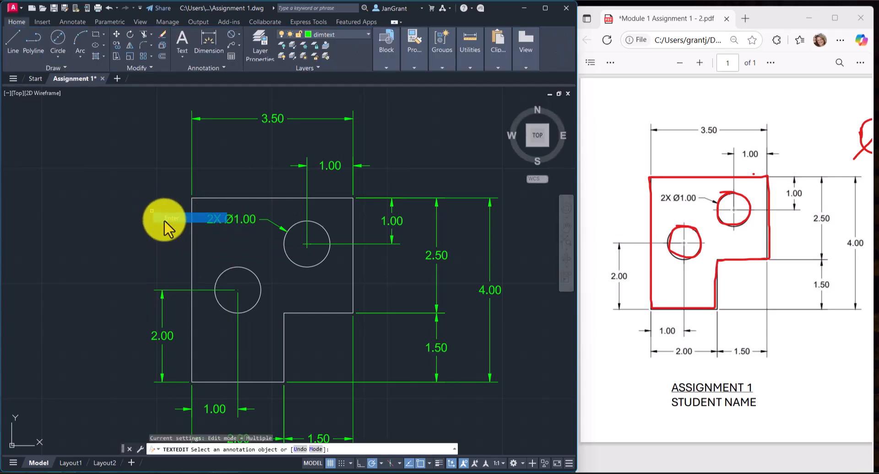
left_click(163, 218)
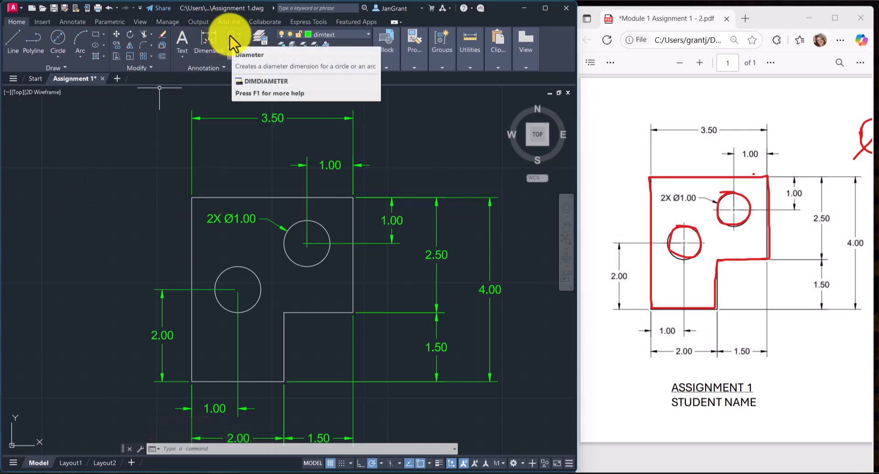
left_click(238, 35)
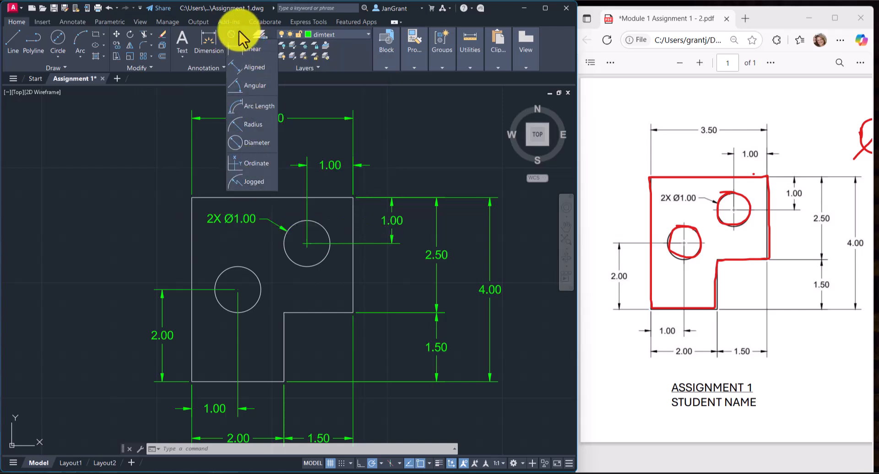
left_click(235, 33)
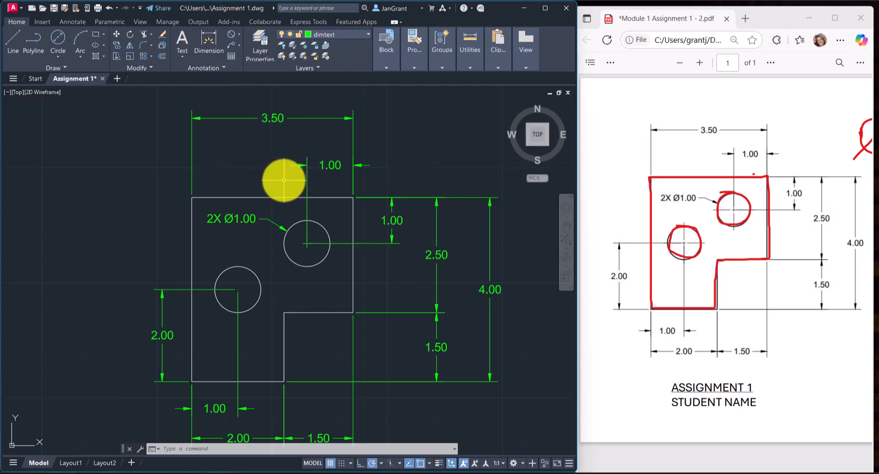
scroll(255, 168, "down", 2)
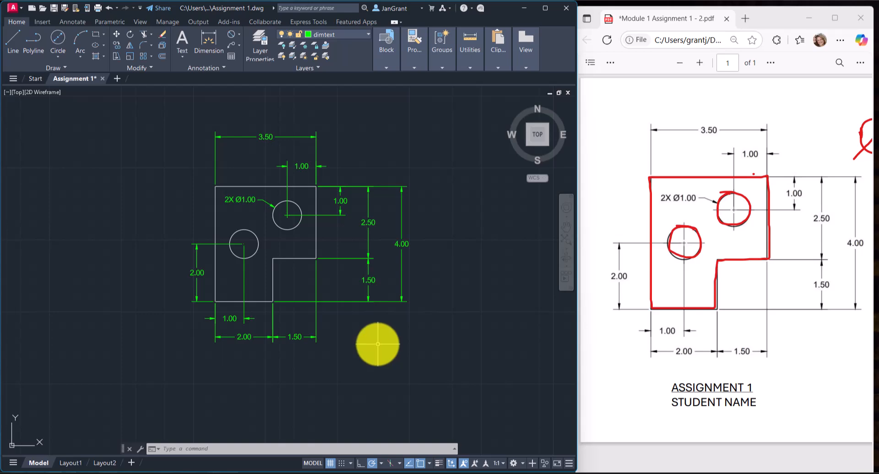
scroll(264, 242, "up", 2)
scroll(276, 240, "down", 2)
scroll(276, 240, "up", 2)
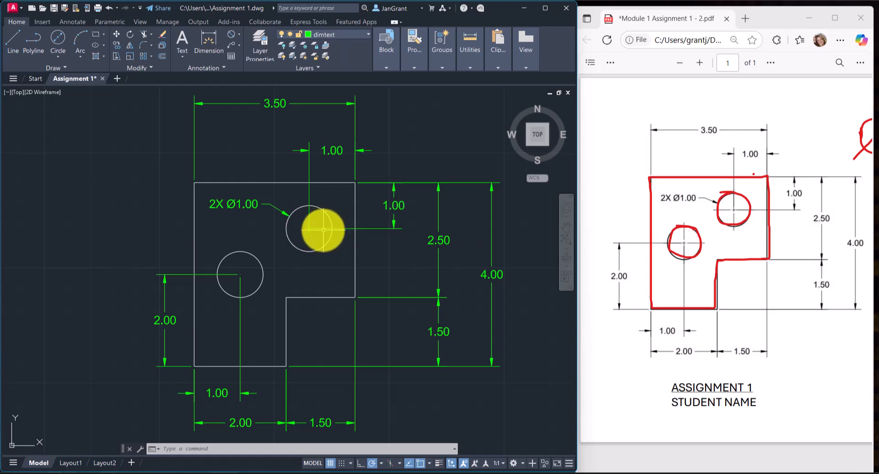
Modify the Standard dimension style so that its center marks are set to None, and close the style manager.
left_click(271, 208)
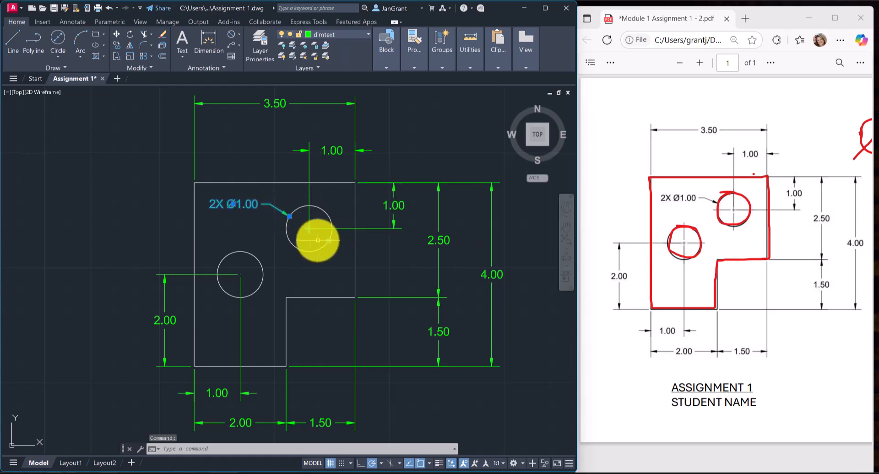
key("Escape")
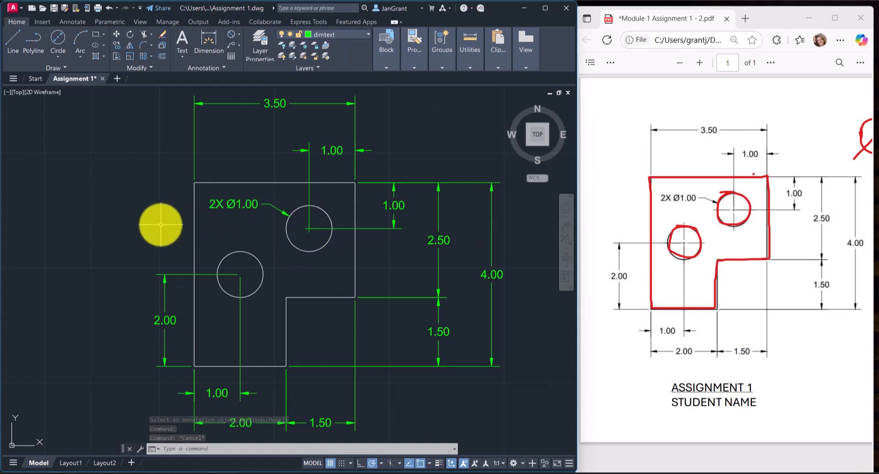
type("d")
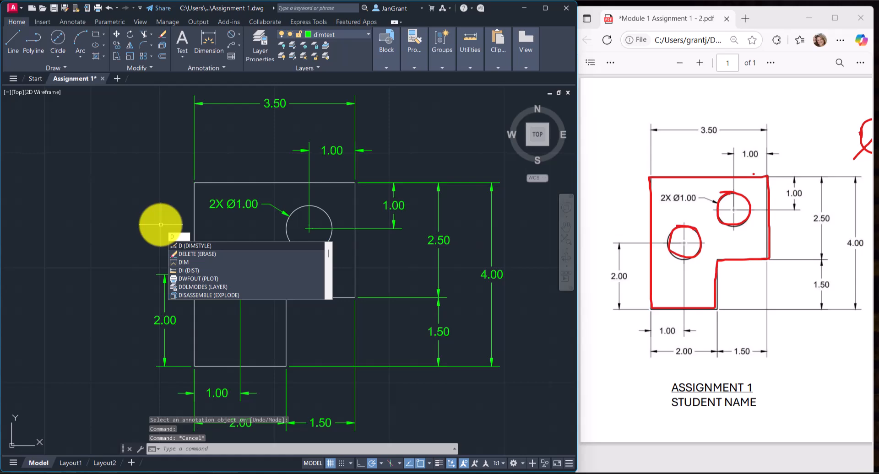
key("Return")
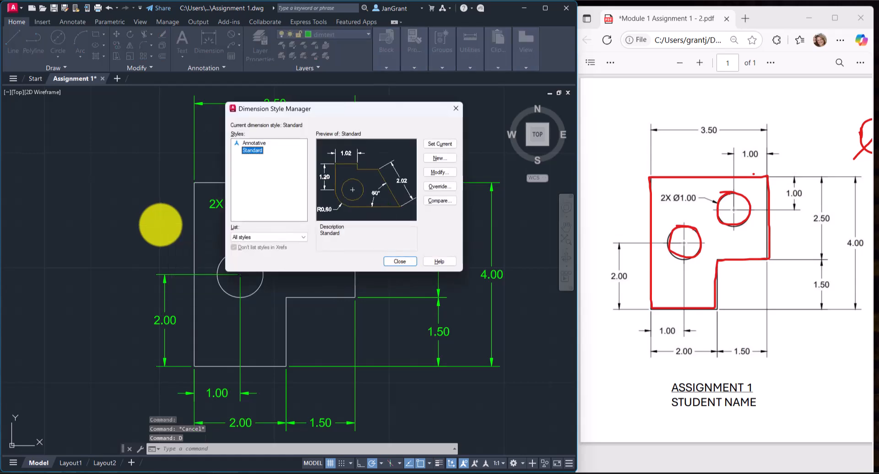
left_click(439, 172)
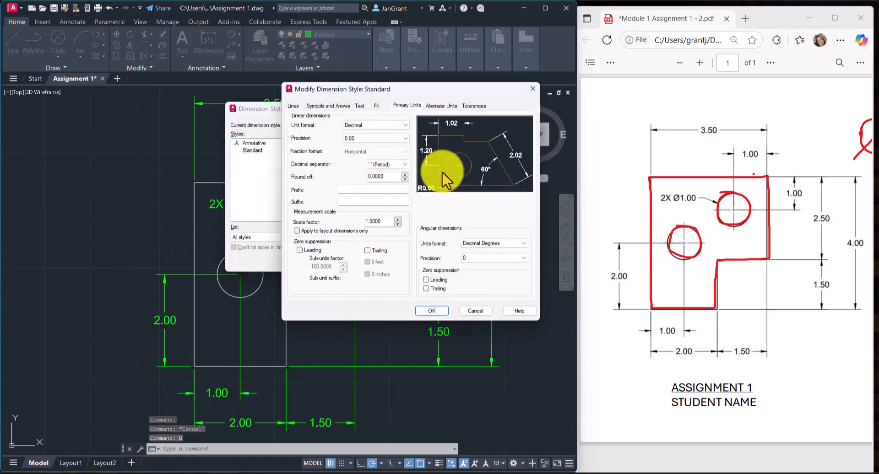
left_click(326, 106)
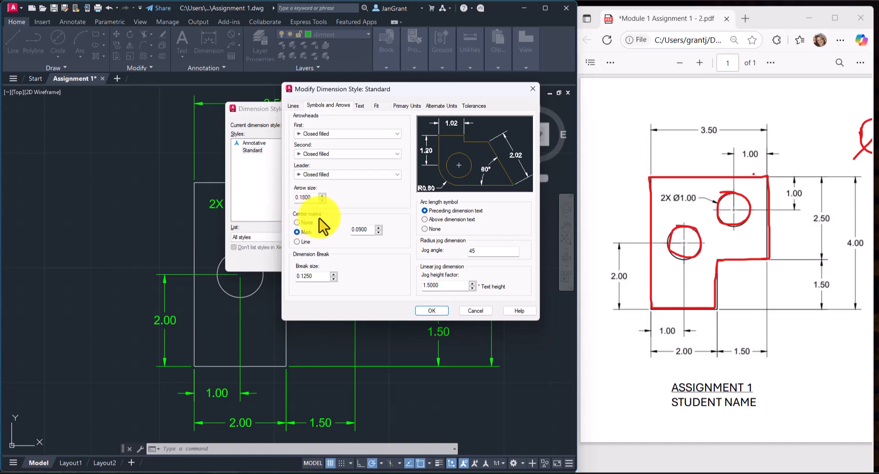
left_click(297, 223)
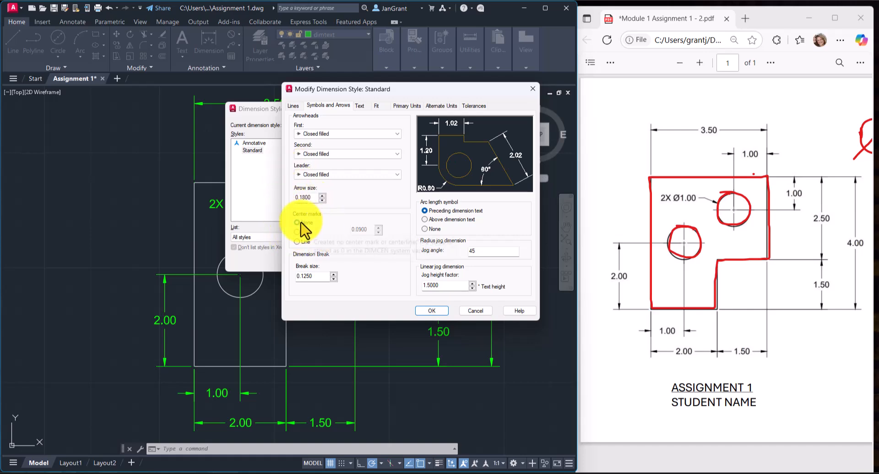
left_click(432, 311)
left_click(401, 262)
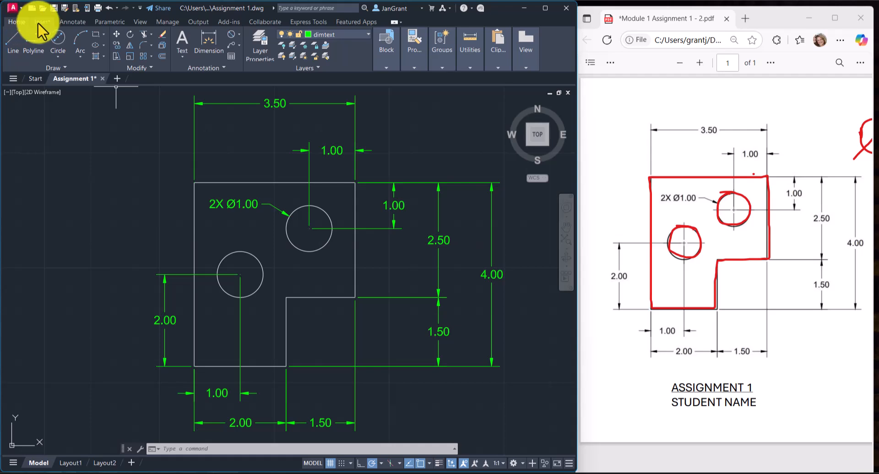
Add center marks to the lower and upper circles with the Center Mark command.
left_click(73, 21)
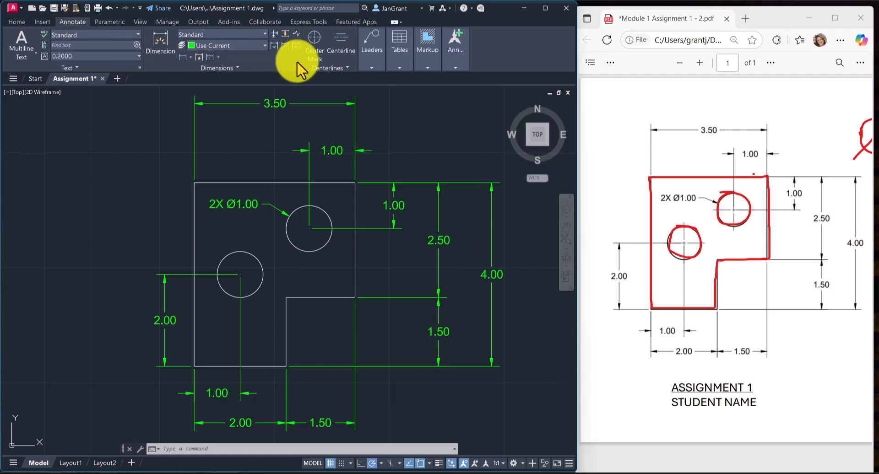
left_click(317, 39)
left_click(251, 254)
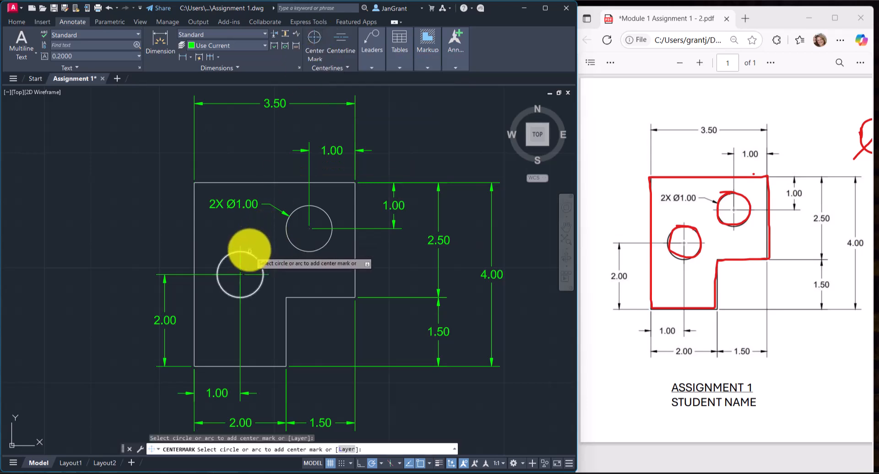
left_click(287, 233)
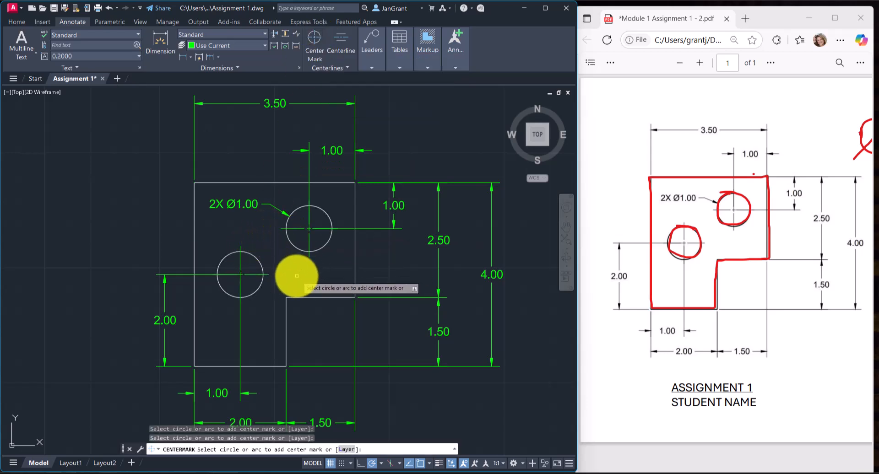
scroll(297, 276, "down", 2)
middle_click_drag(298, 274, 294, 219)
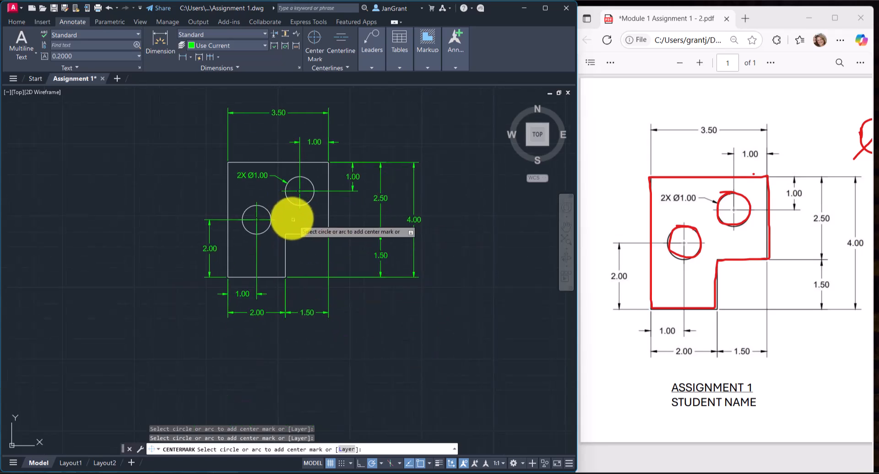
right_click(133, 159)
left_click(148, 164)
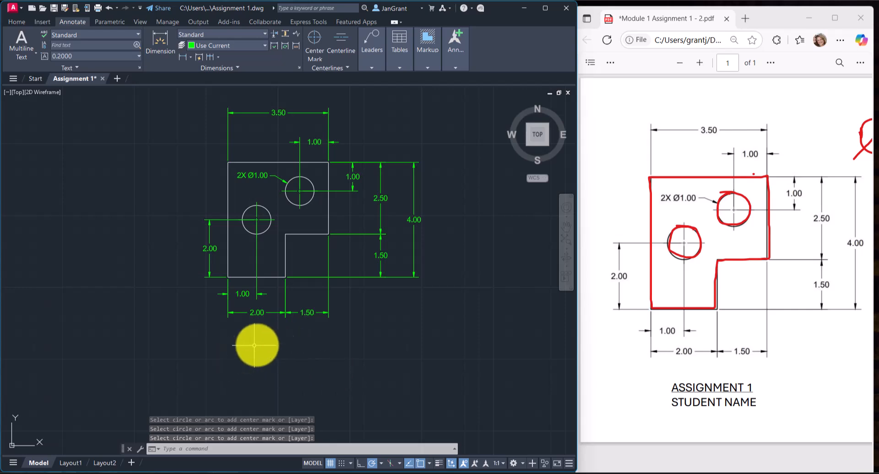
Place a multiline text box below the figure's bottom dimensions, spanning the width of the dimensioned drawing.
middle_click_drag(286, 334, 284, 346)
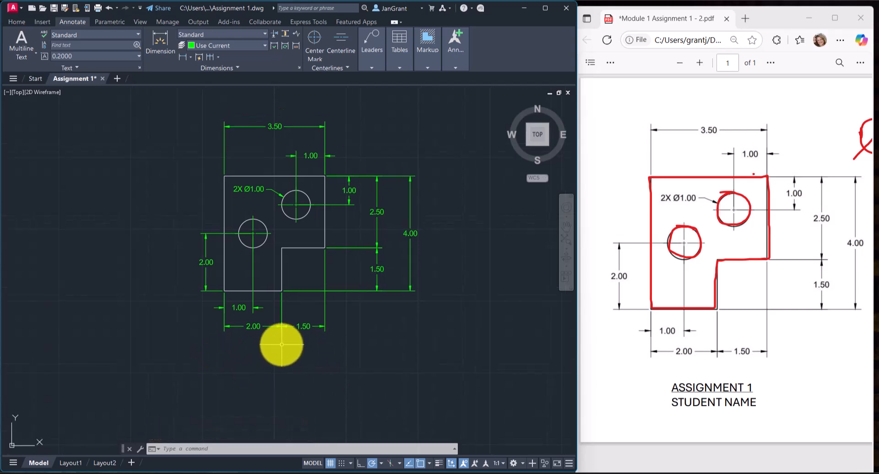
left_click(20, 22)
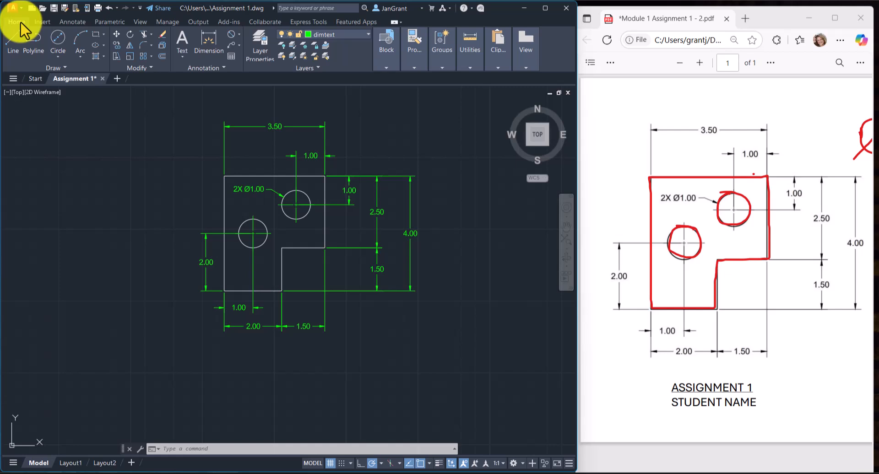
mouse_move(191, 174)
middle_mouse_down()
mouse_move(186, 190)
mouse_move(186, 163)
middle_mouse_up()
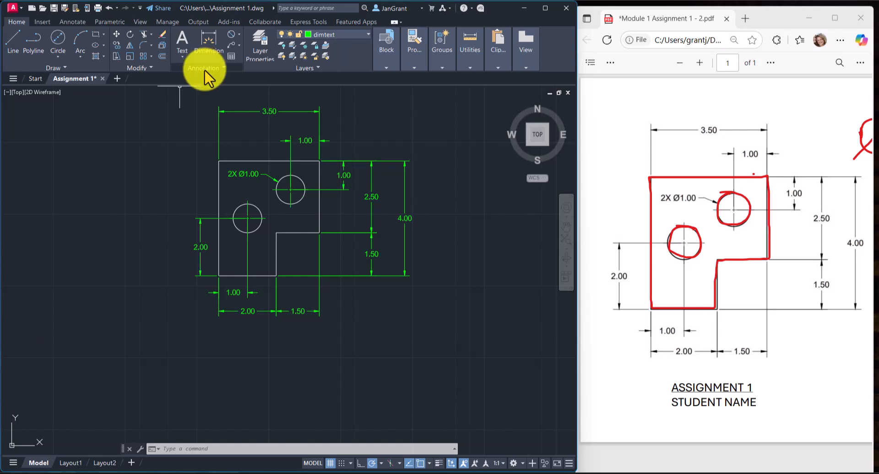
left_click(181, 57)
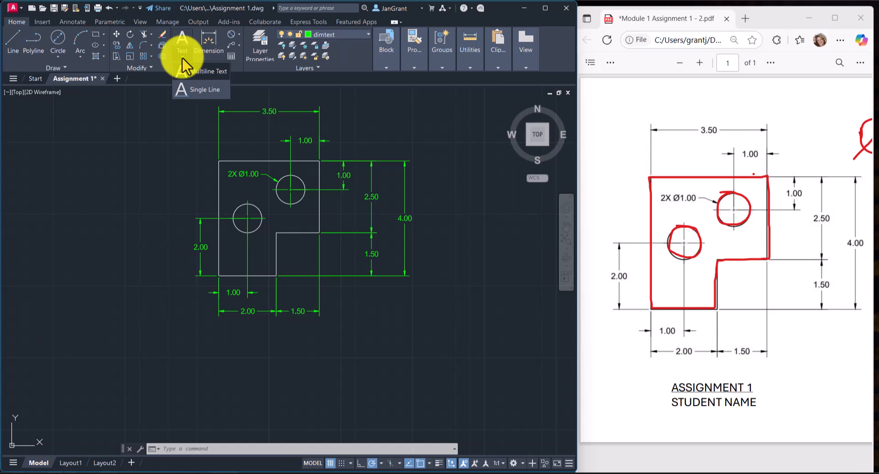
left_click(204, 73)
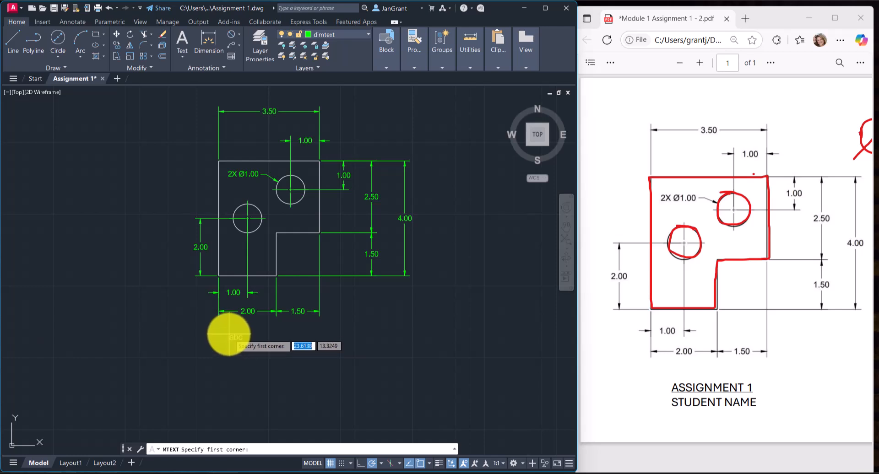
left_click(230, 335)
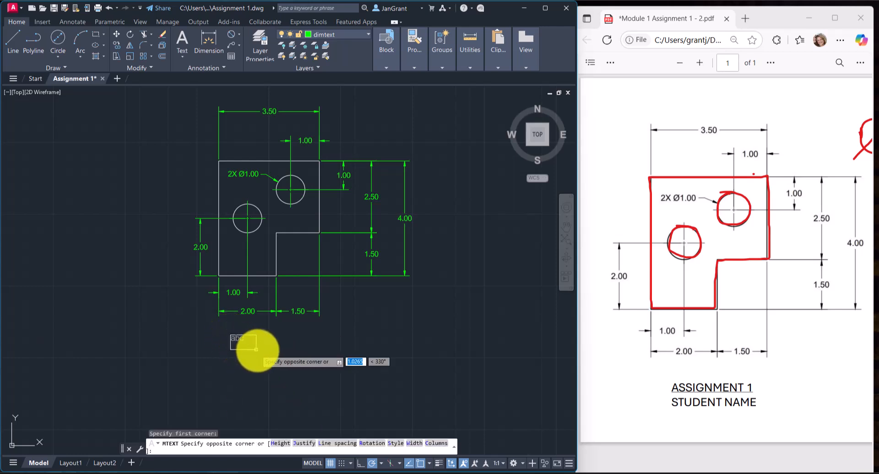
left_click(409, 391)
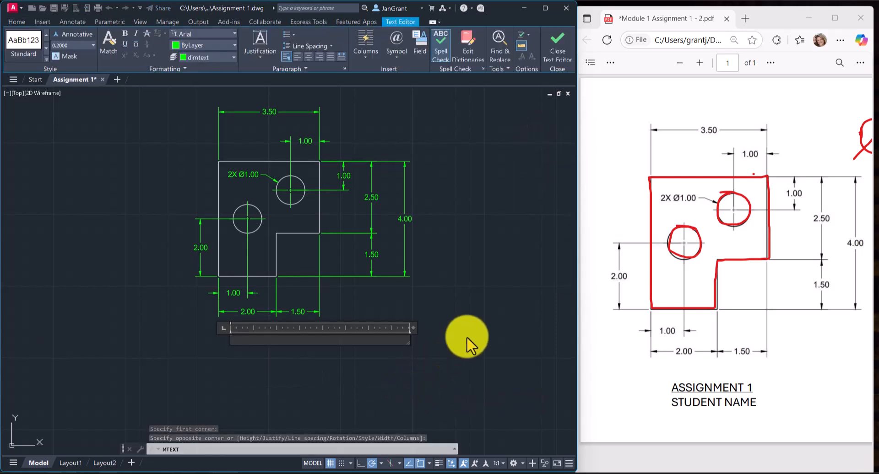
Enter ASSIGNMENT 1 and STUDENT NAME on two lines in the text box, and underline ASSIGNMENT 1.
type("ASS")
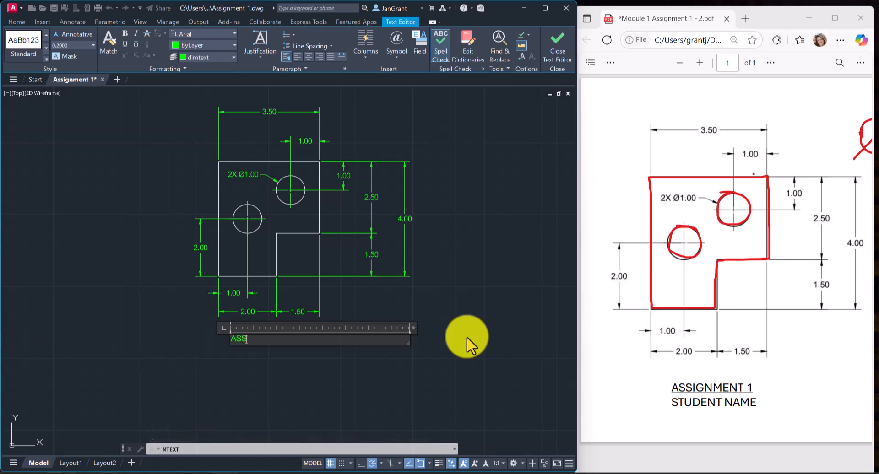
type("IGNMENT 1")
key("Return")
type("STUDEN")
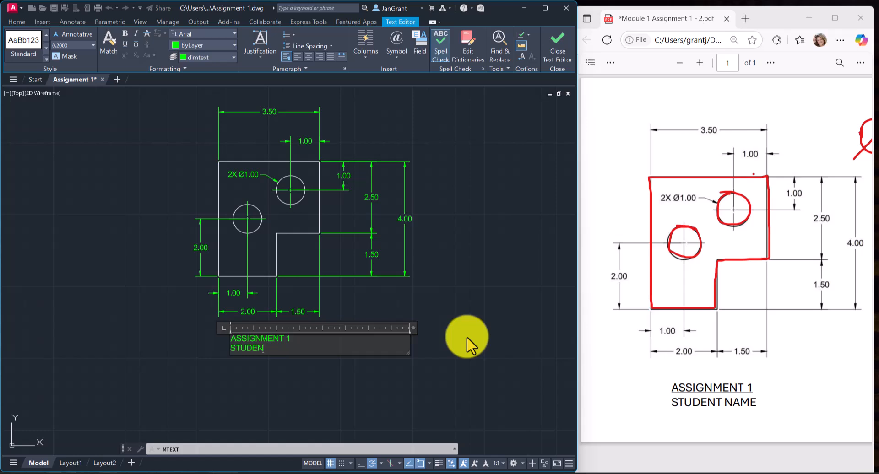
type("T NAME")
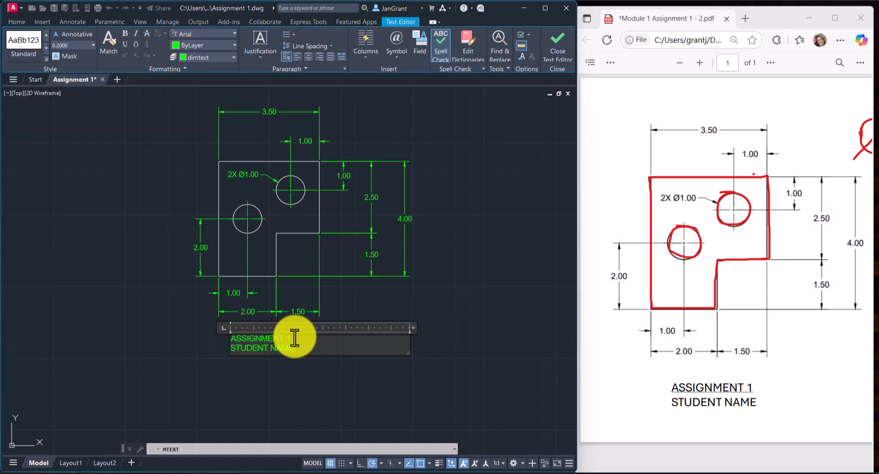
left_click_drag(295, 338, 217, 338)
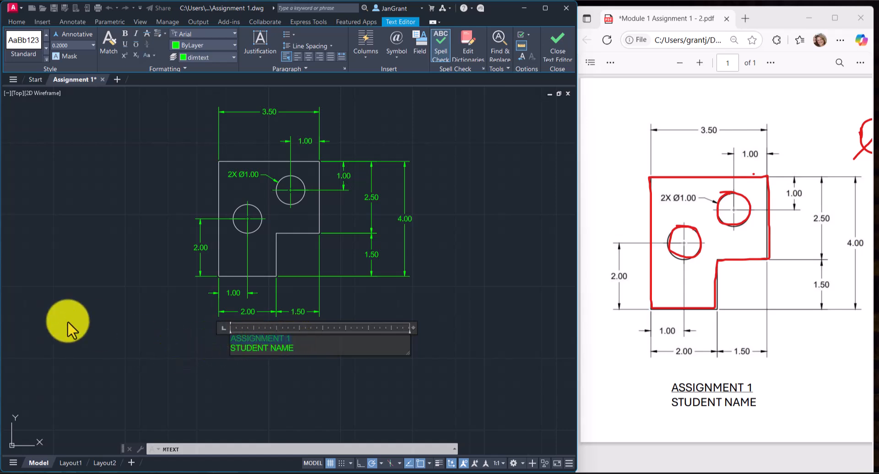
left_click(125, 42)
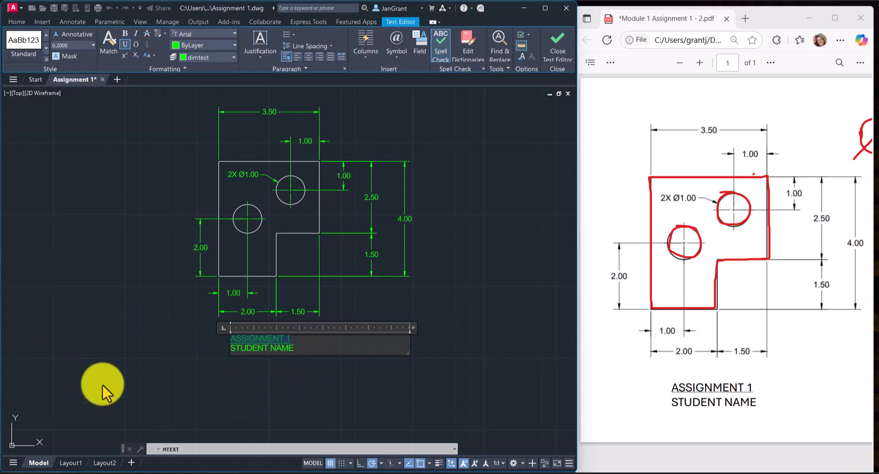
Finish the two-line title text and leave the text editor.
left_click(98, 370)
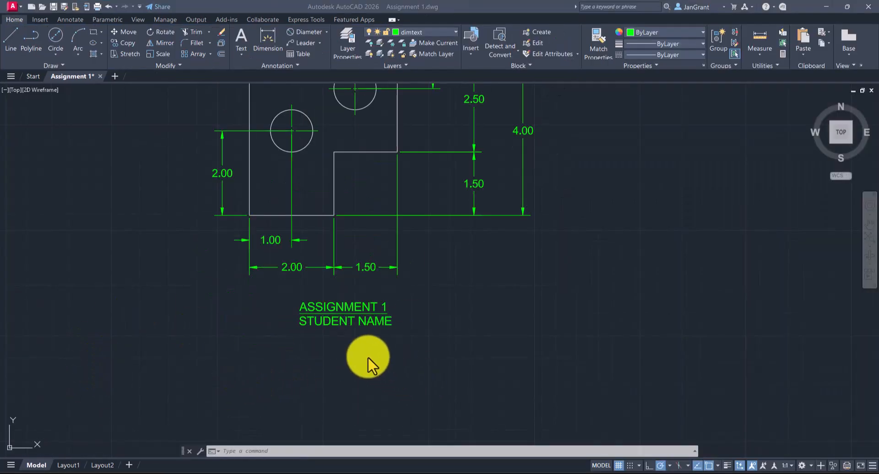
double_click(355, 312)
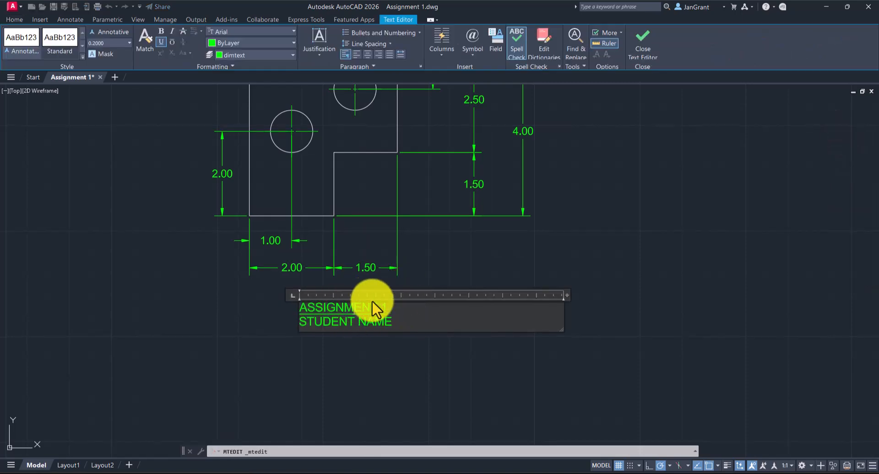
left_click_drag(392, 321, 298, 325)
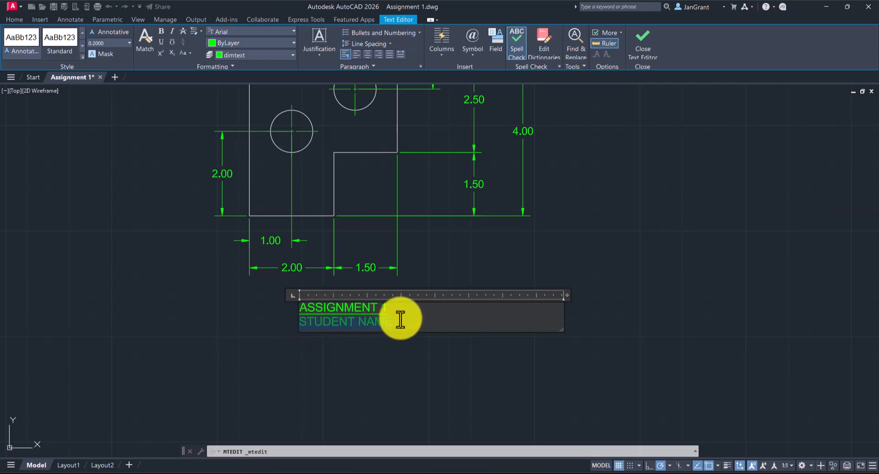
left_click(381, 370)
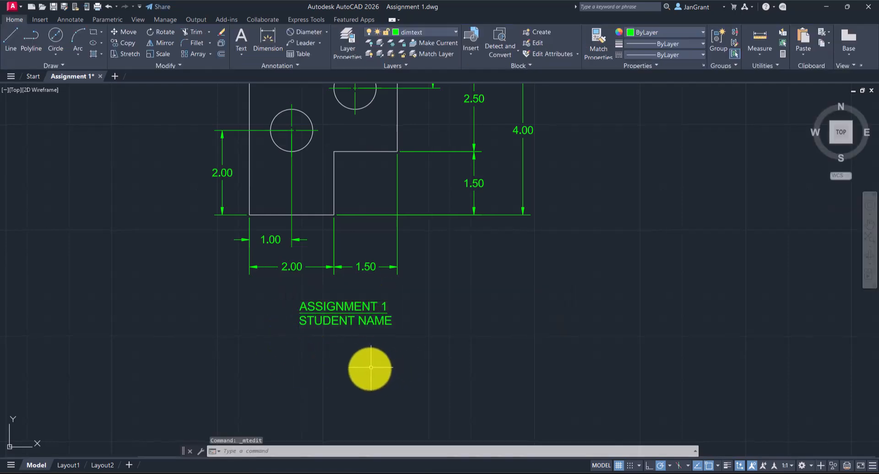
double_click(371, 306)
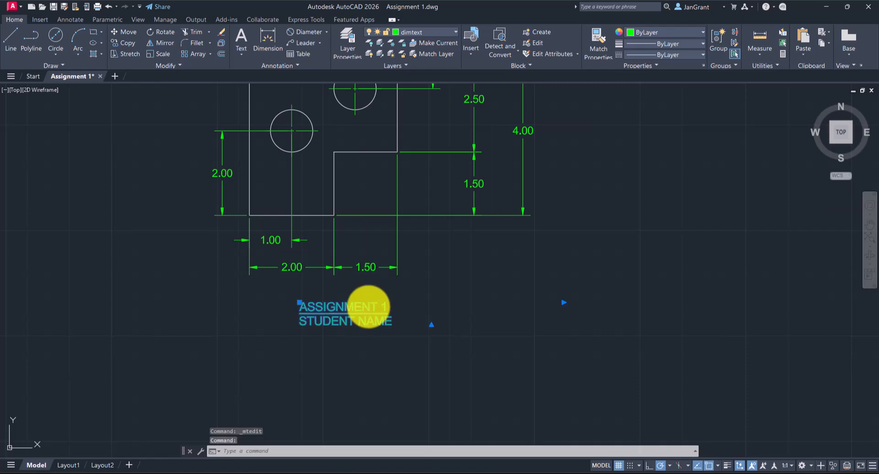
left_click(361, 367)
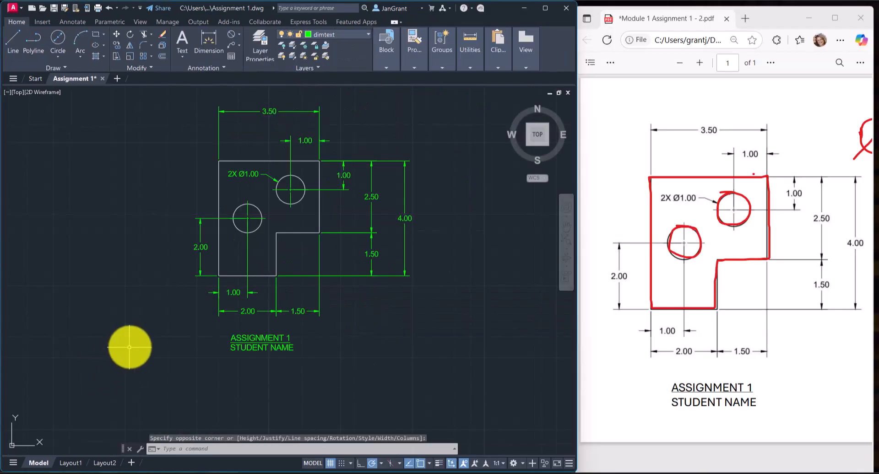
Move the title text so it sits centered below the figure's 2.00 and 1.50 bottom dimensions.
middle_click_drag(130, 347, 131, 353)
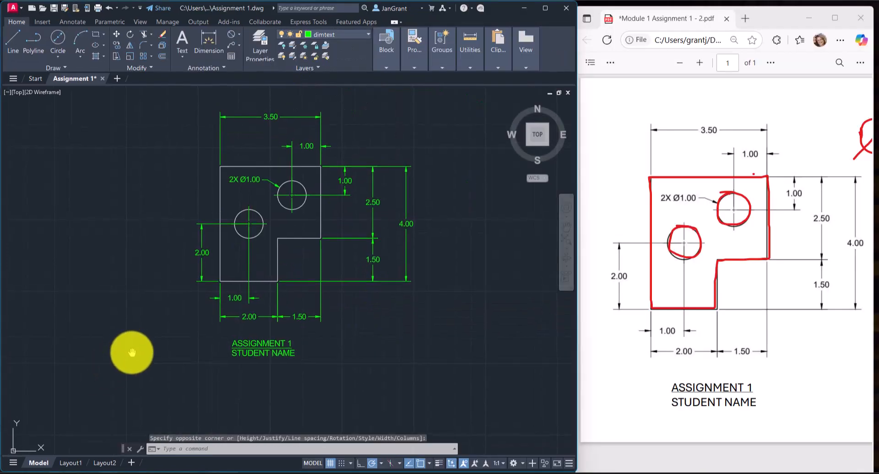
left_click(271, 343)
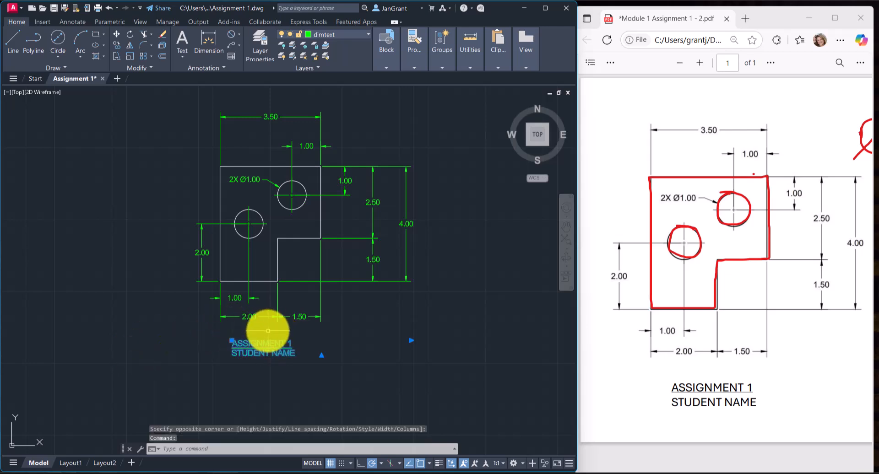
left_click(232, 341)
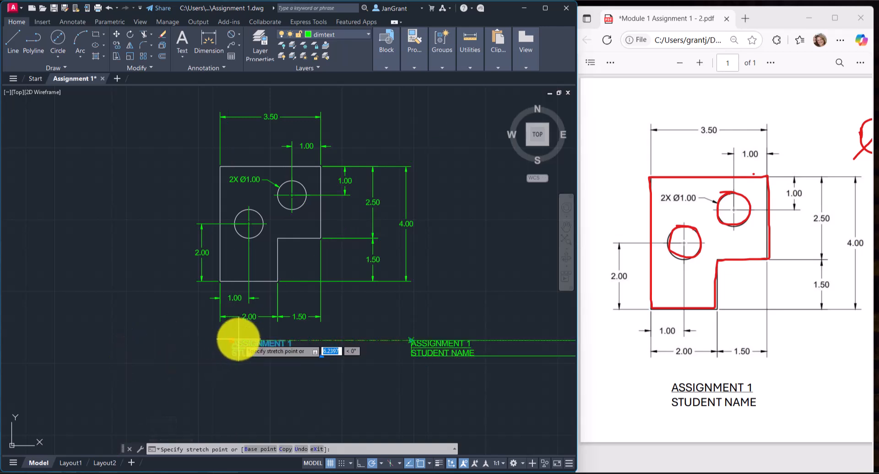
left_click(183, 354)
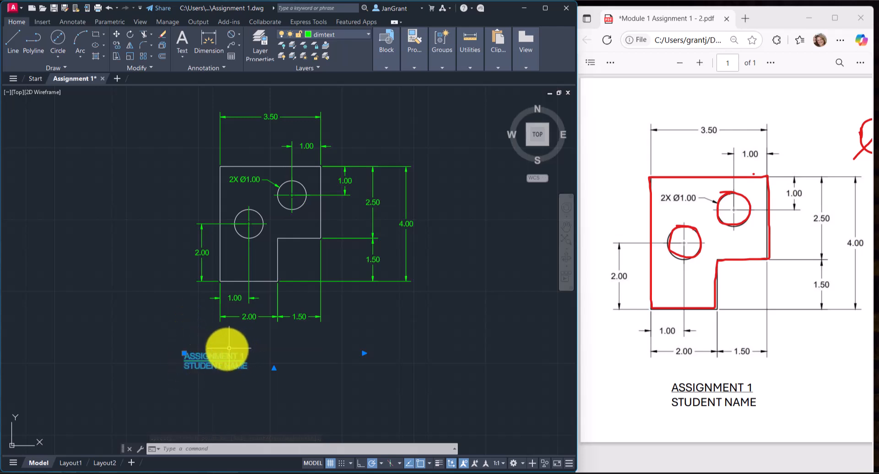
key("Escape")
key("Escape")
left_click_drag(218, 358, 286, 344)
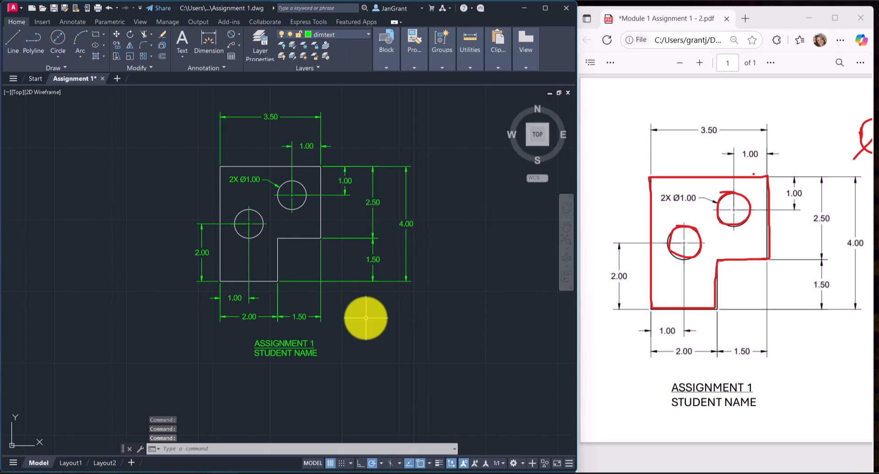
Save the Assignment 1 drawing under its existing file name.
middle_click_drag(355, 310, 344, 333)
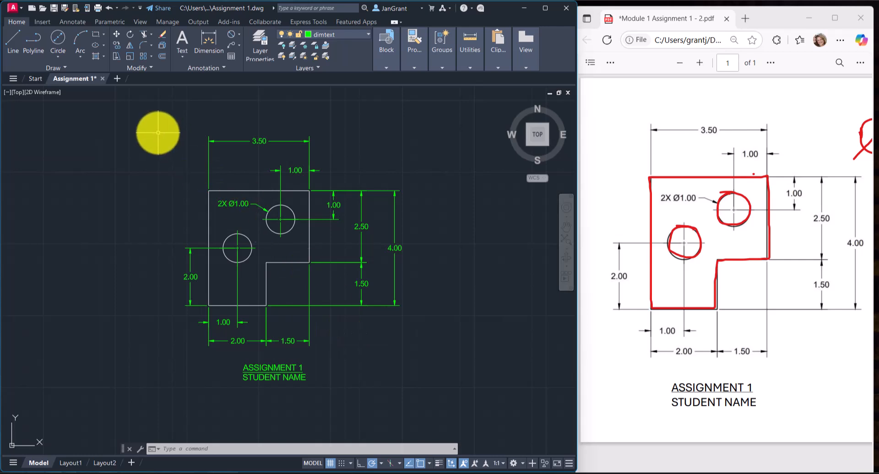
left_click(52, 8)
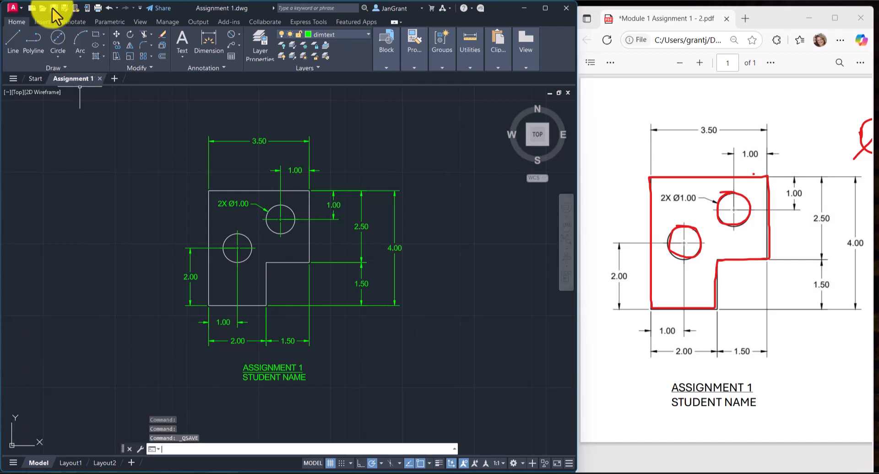
left_click(15, 8)
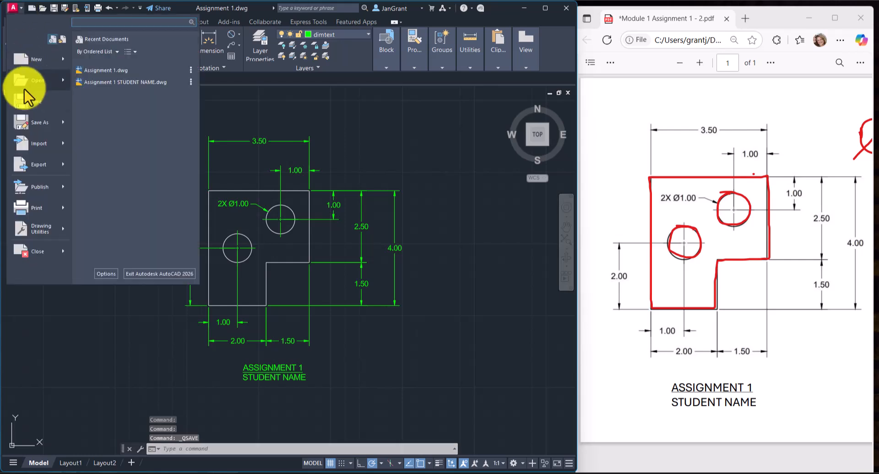
left_click(26, 103)
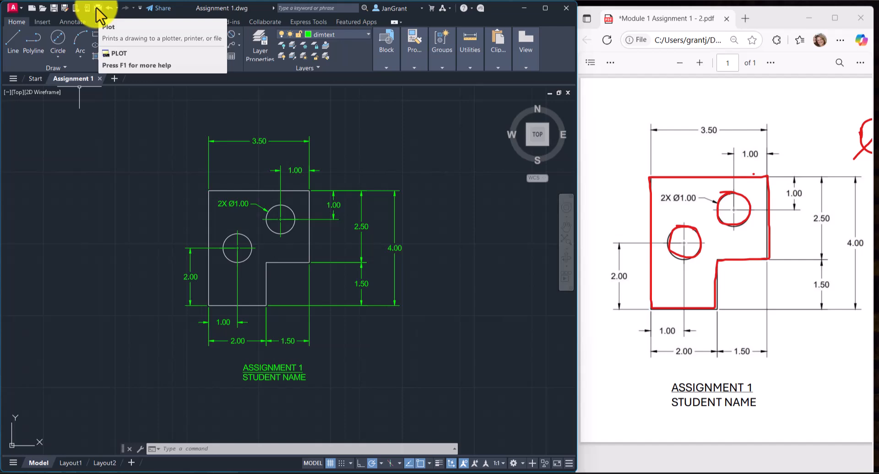
Start the Plot command for the model and choose AutoCAD PDF (High Quality Print).pc3 as the plotter.
left_click(12, 8)
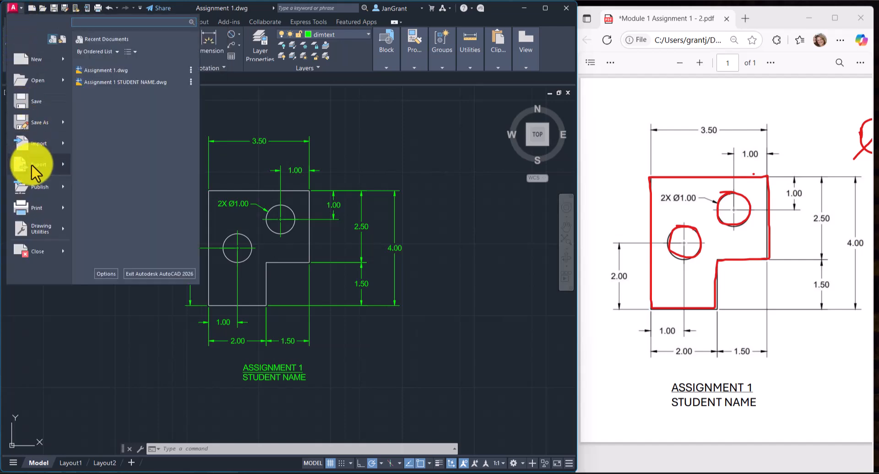
mouse_move(37, 210)
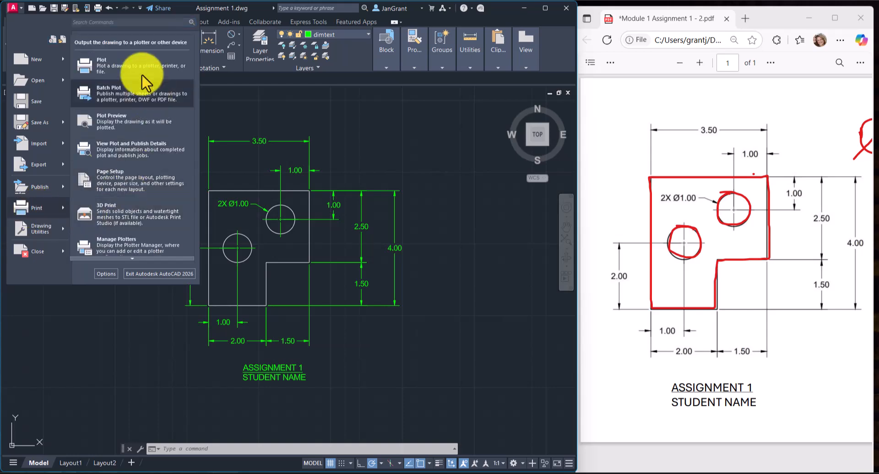
left_click(98, 8)
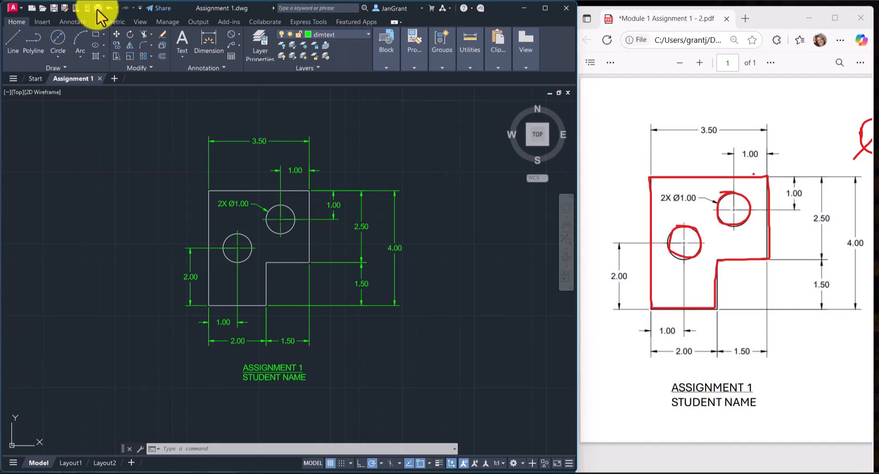
left_click(98, 8)
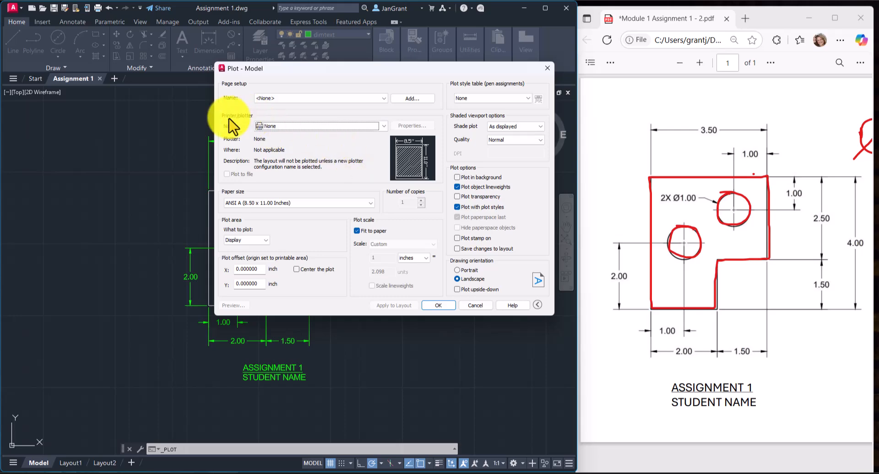
left_click(333, 136)
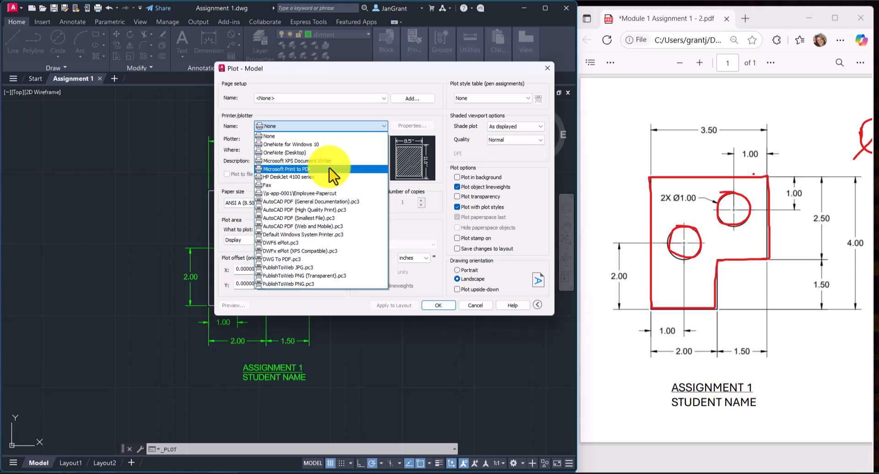
left_click(355, 218)
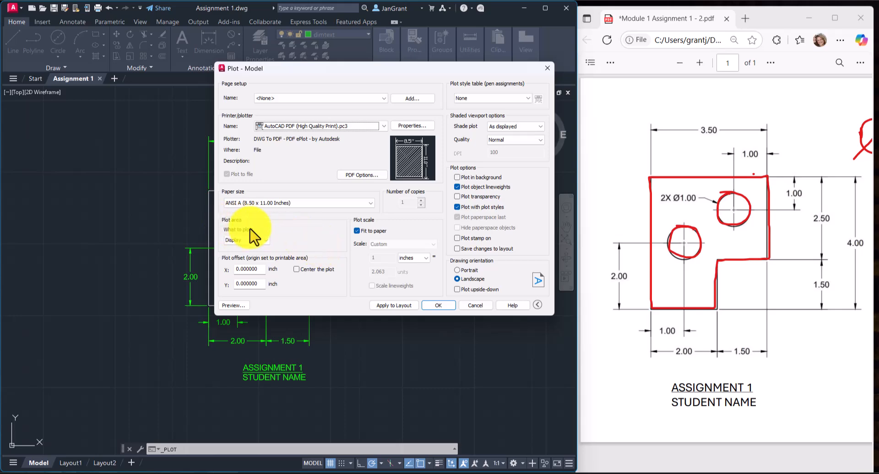
Set the plot area to a window enclosing the whole dimensioned figure and its title, and center the plot.
left_click(265, 241)
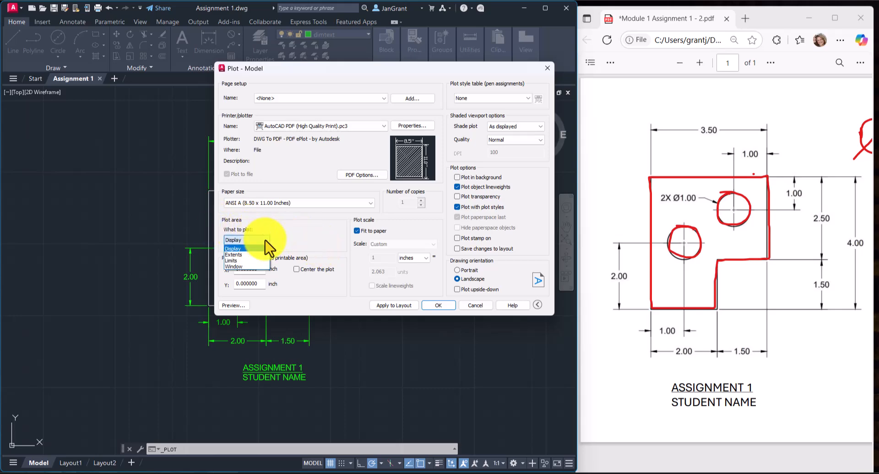
left_click(244, 267)
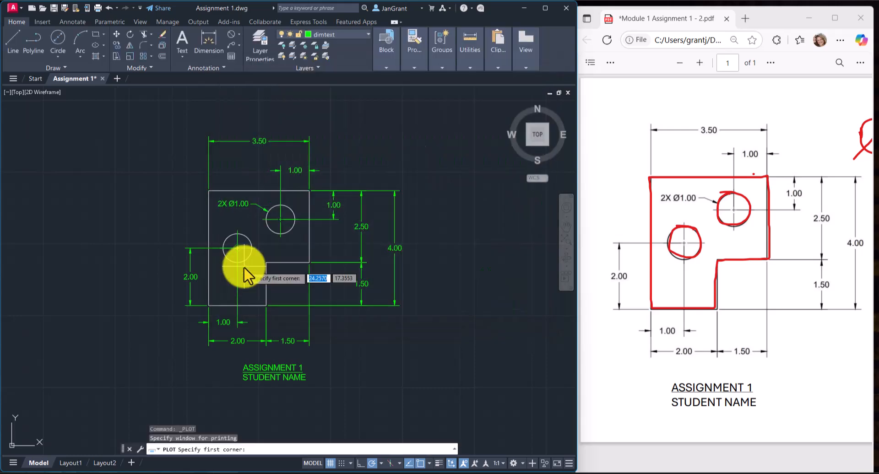
left_click(159, 121)
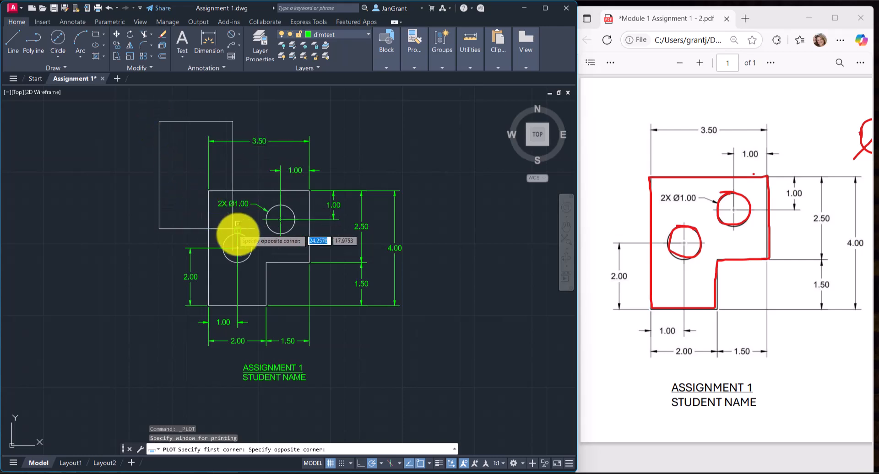
left_click(431, 409)
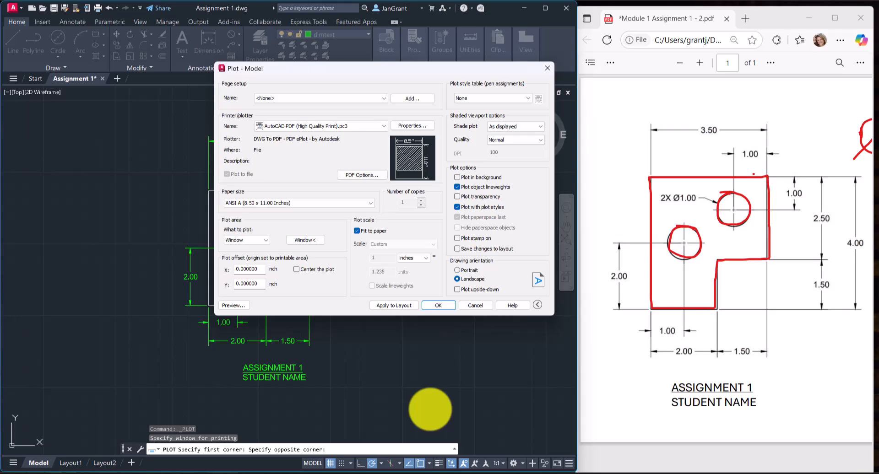
left_click(298, 269)
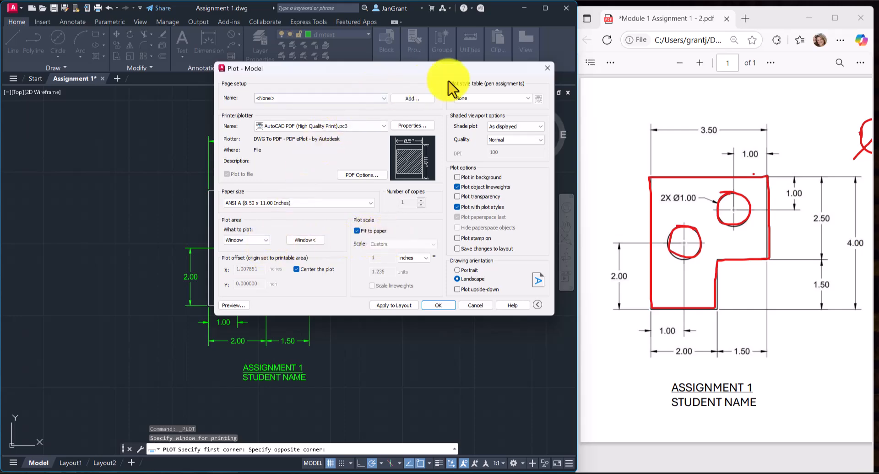
Assign the monochrome.ctb plot style table to all layouts and apply the plot settings to the layout.
left_click(523, 98)
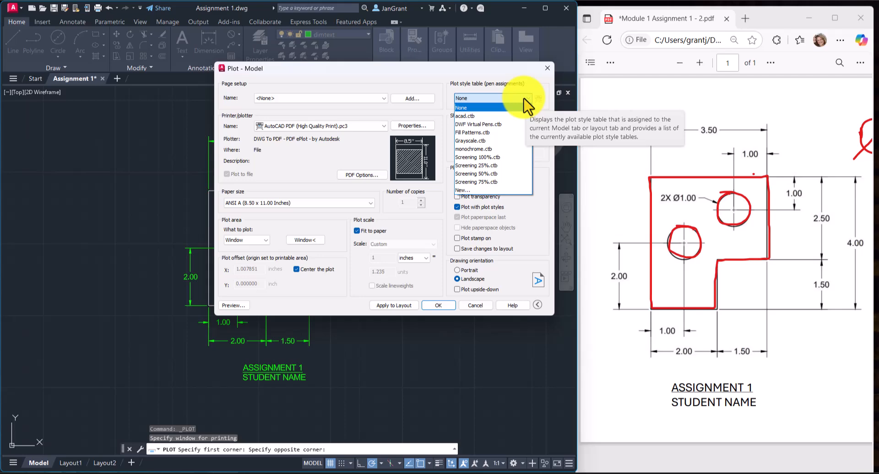
left_click(499, 148)
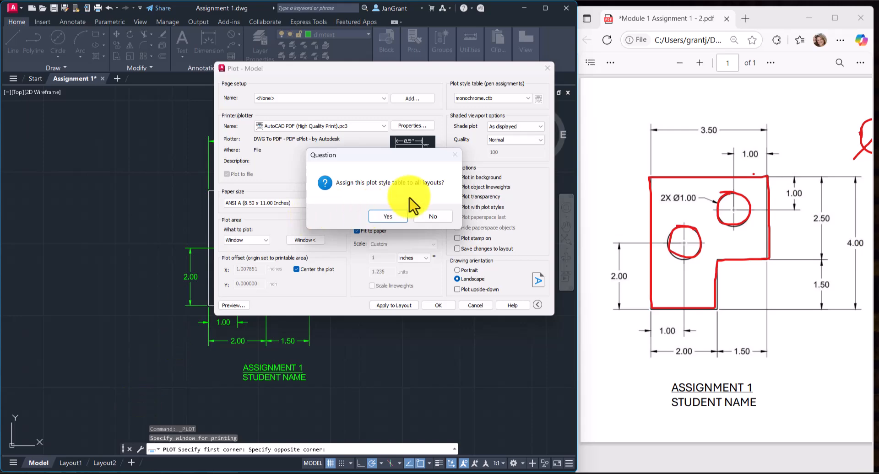
left_click(391, 217)
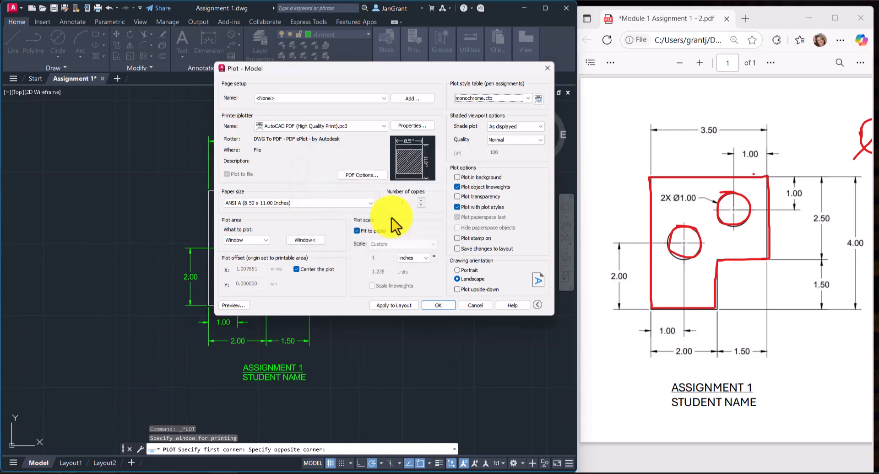
left_click(379, 308)
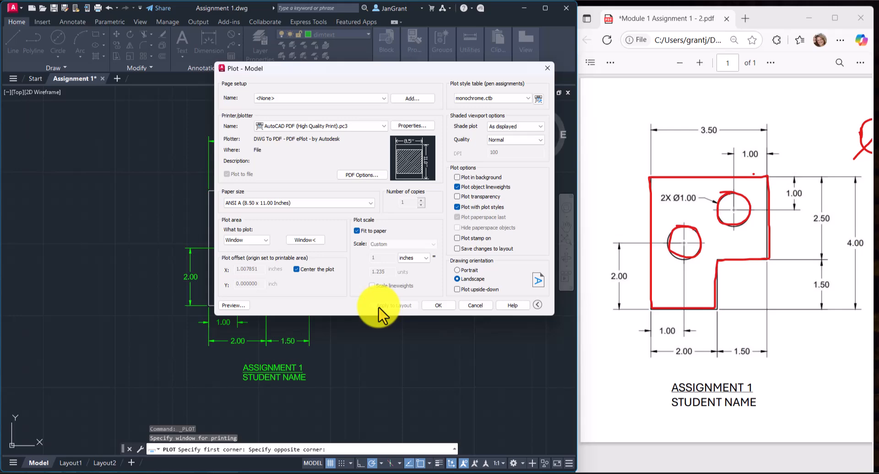
Preview the plot and examine the linework, center marks, dimensions and title against the reference PDF.
left_click(234, 305)
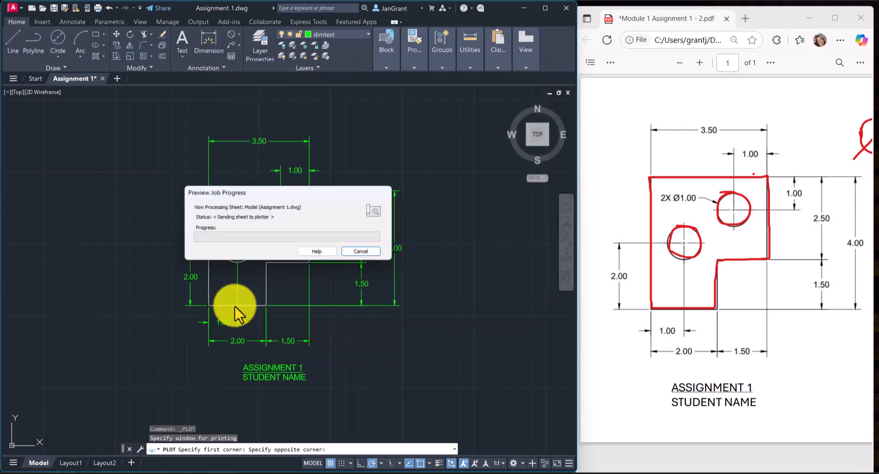
scroll(219, 253, "up", 1)
scroll(221, 253, "down", 2)
scroll(221, 252, "up", 2)
scroll(221, 252, "down", 1)
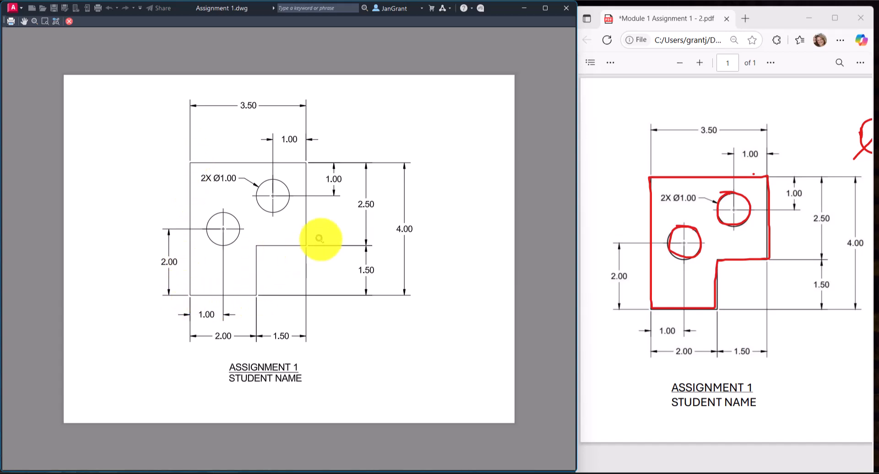
scroll(211, 205, "up", 4)
scroll(212, 205, "down", 6)
scroll(247, 204, "up", 2)
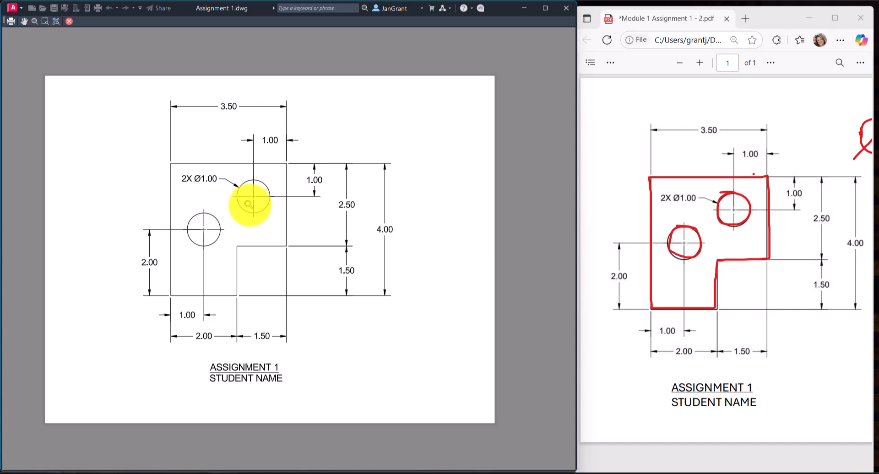
scroll(249, 249, "up", 4)
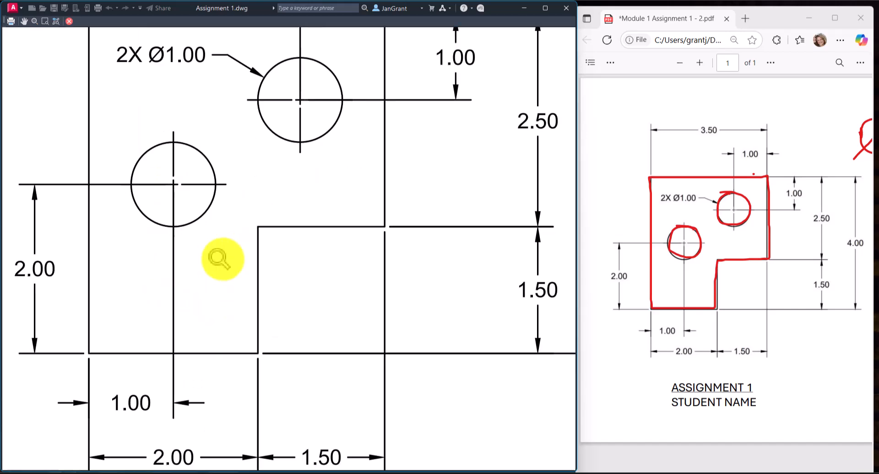
scroll(220, 258, "down", 3)
scroll(244, 200, "down", 2)
scroll(236, 197, "up", 2)
scroll(238, 194, "down", 2)
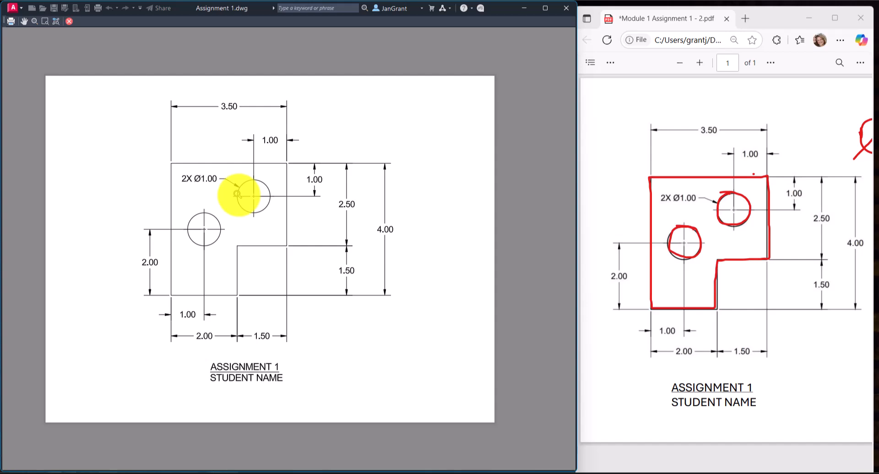
Leave the plot preview, cancel the plot setup, and set the objects layer's lineweight to 0.60 mm.
key("Escape")
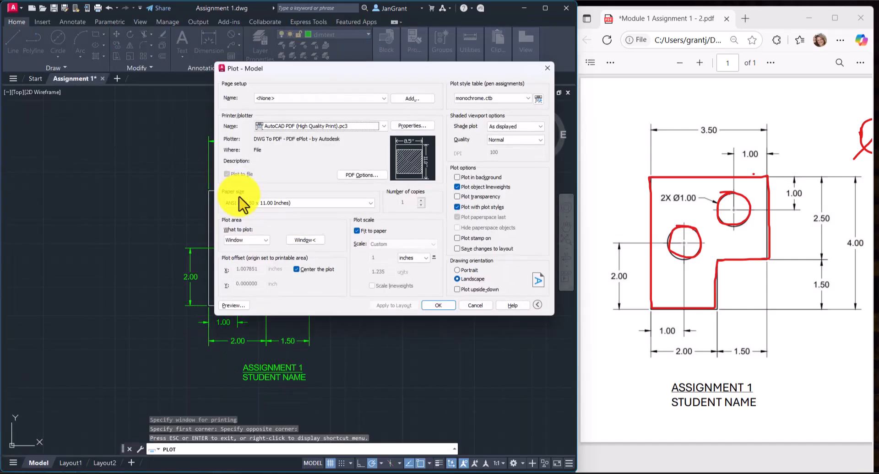
left_click(478, 307)
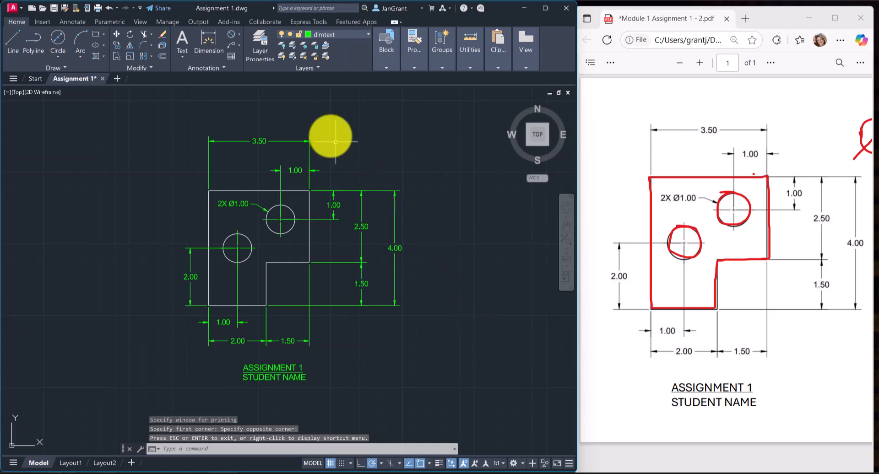
left_click(263, 48)
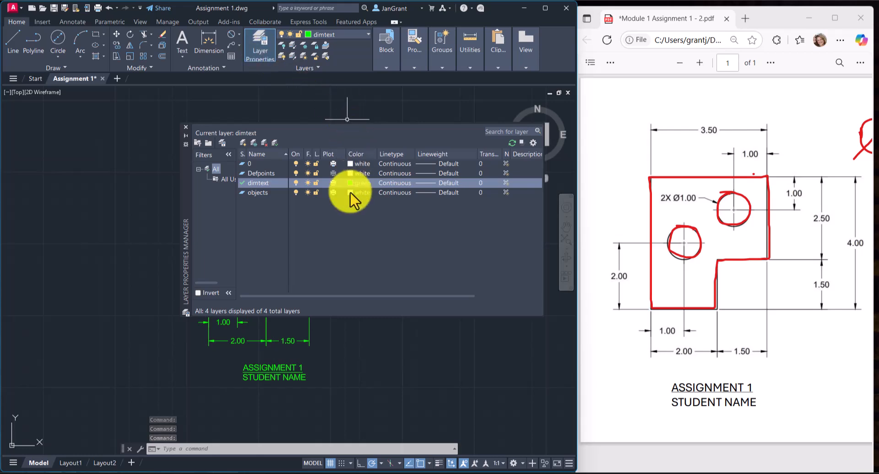
left_click(257, 191)
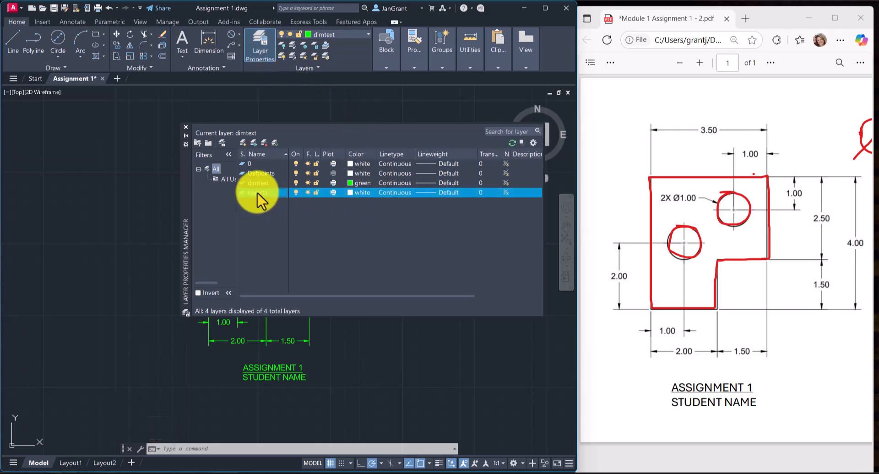
left_click(450, 192)
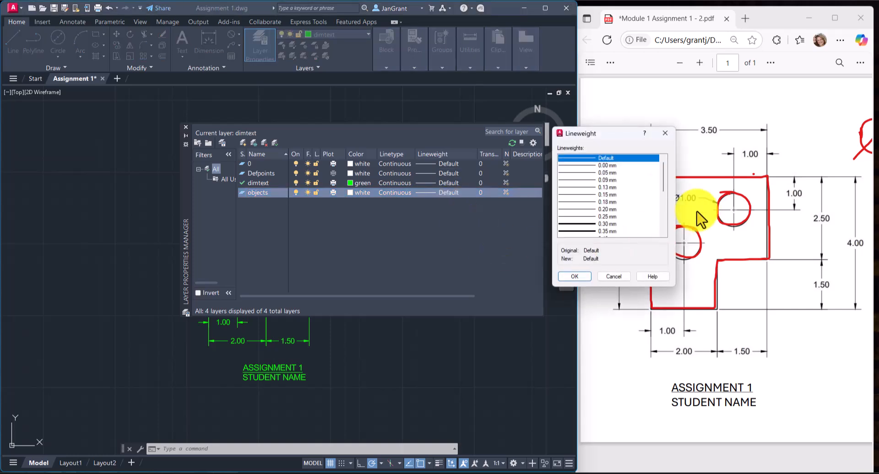
left_click_drag(664, 190, 668, 206)
left_click(605, 195)
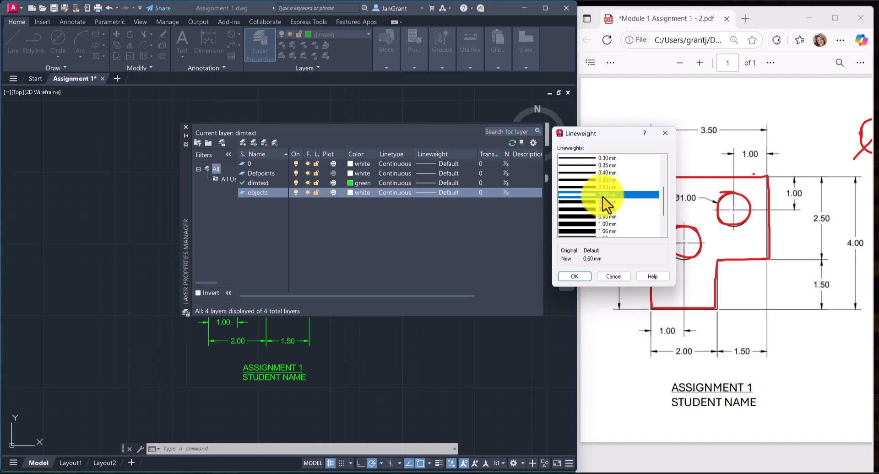
left_click(573, 279)
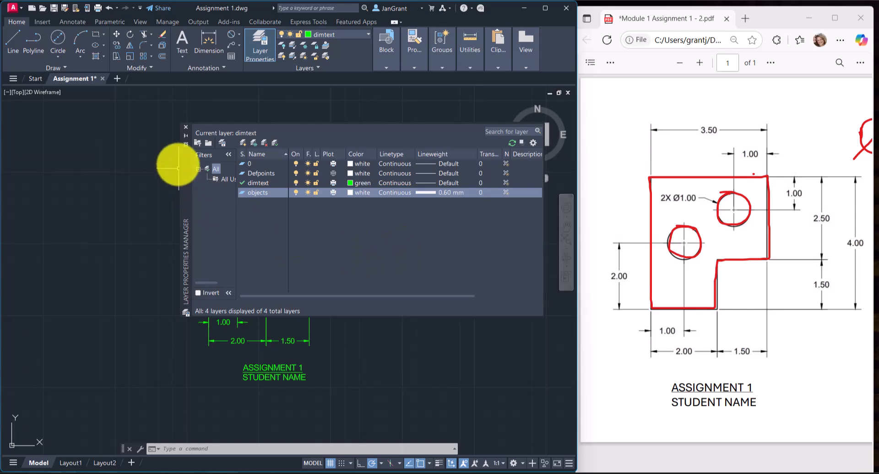
left_click(186, 126)
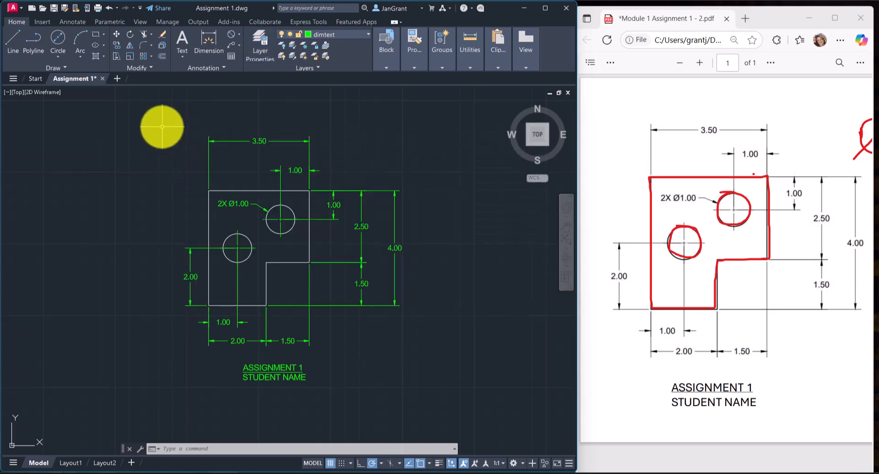
Preview the model plot again and plot it to the PDF file Assignment 1-Model.pdf in the VIDEOS folder.
left_click(97, 8)
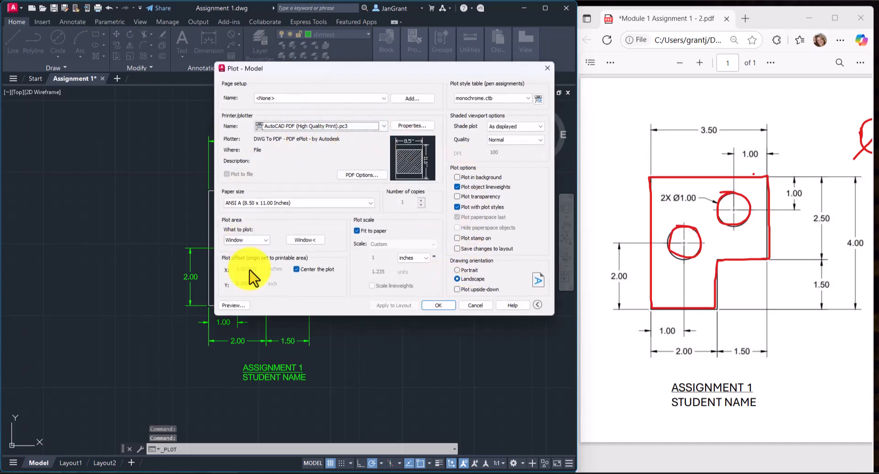
left_click(232, 305)
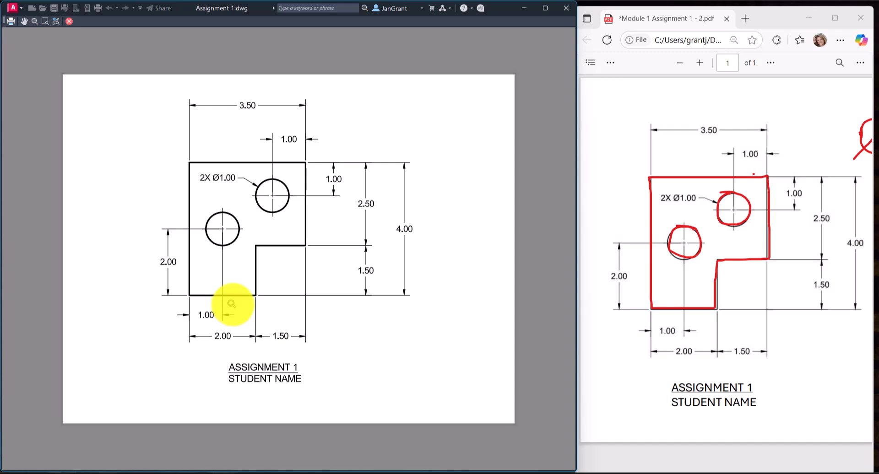
right_click(341, 134)
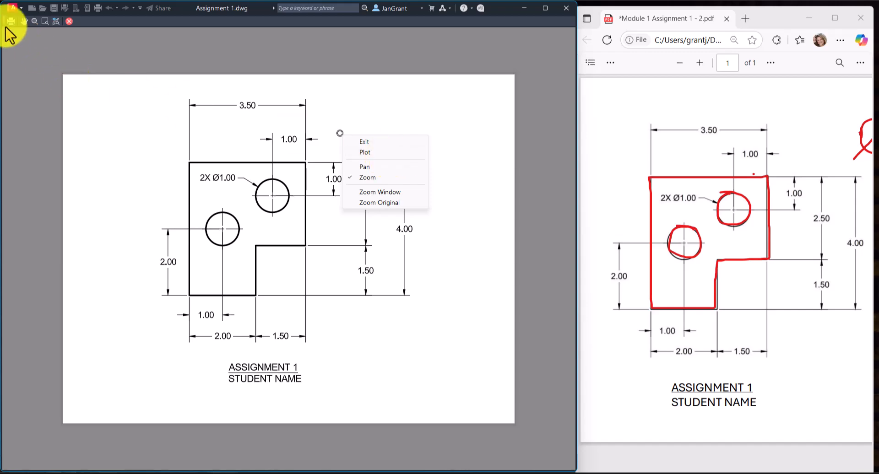
left_click(368, 152)
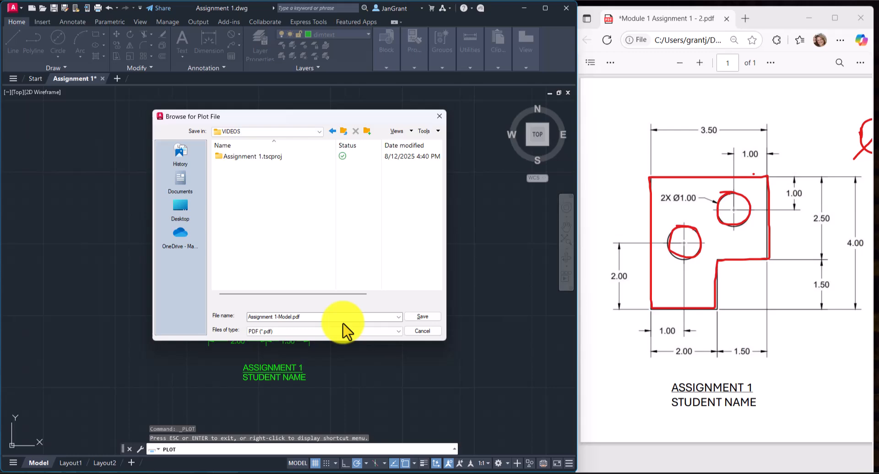
left_click(429, 318)
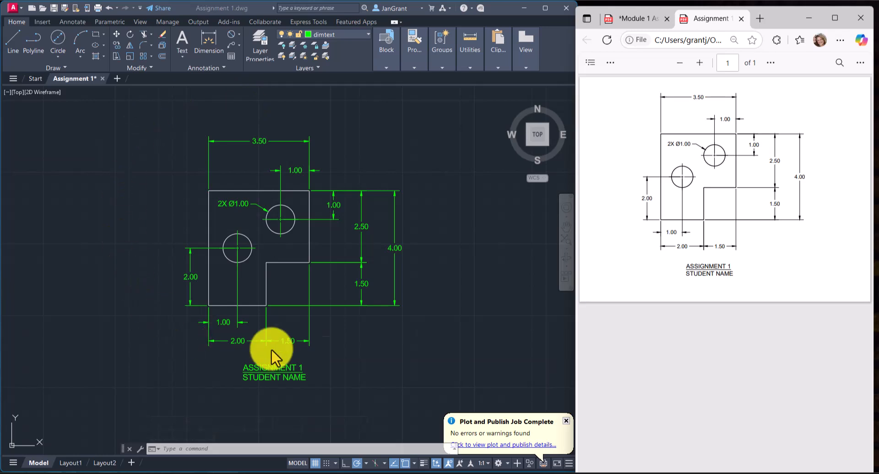
Examine the plotted PDF's object lineweights, dimensions and title up close and as a full page, and dismiss the plot notification.
left_click(121, 195)
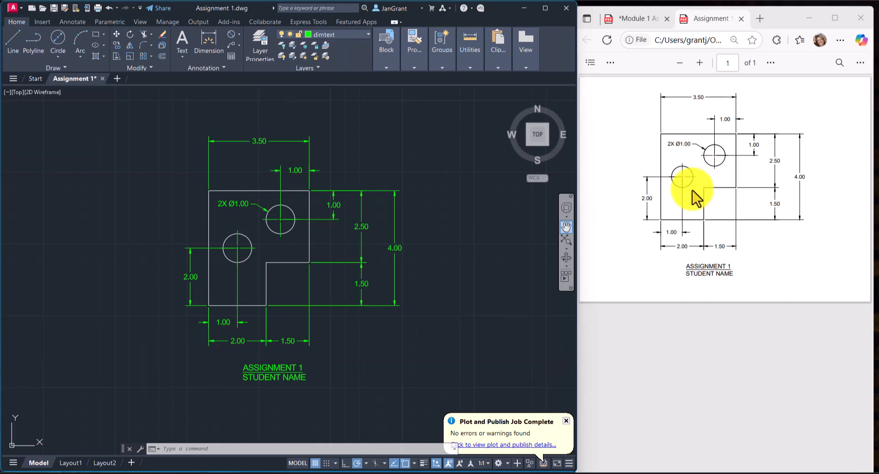
scroll(696, 198, "up", 5, "ctrl")
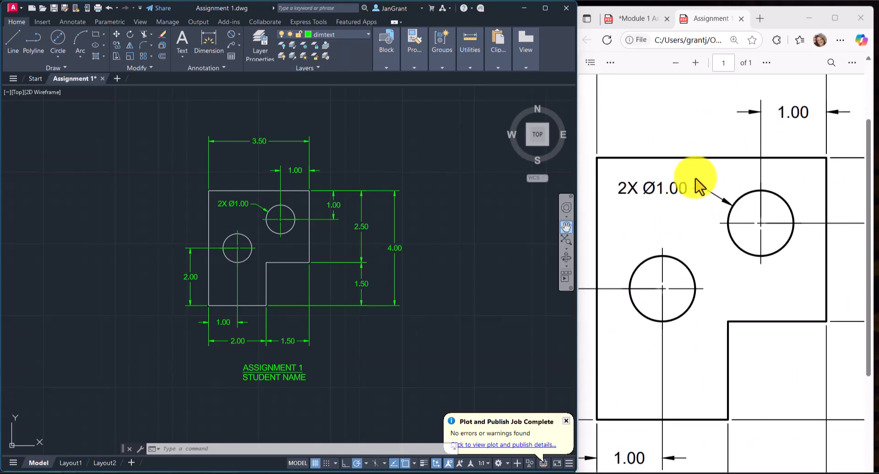
scroll(696, 181, "down", 5, "ctrl")
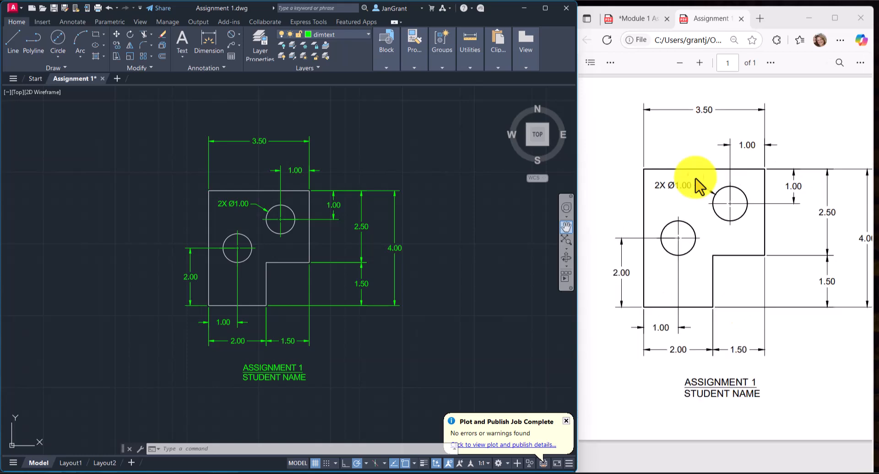
scroll(696, 179, "down", 4, "ctrl")
scroll(695, 179, "up", 1, "ctrl")
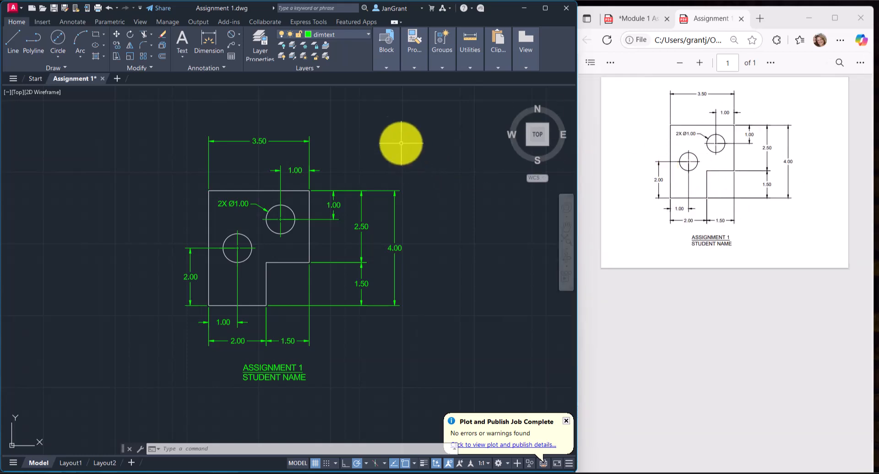
left_click(566, 421)
scroll(469, 225, "down", 2)
scroll(461, 234, "up", 2)
middle_click_drag(447, 244, 403, 240)
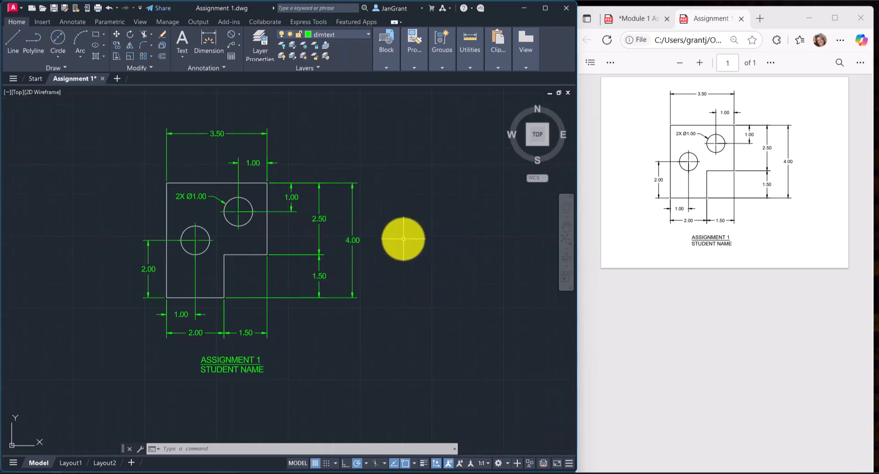